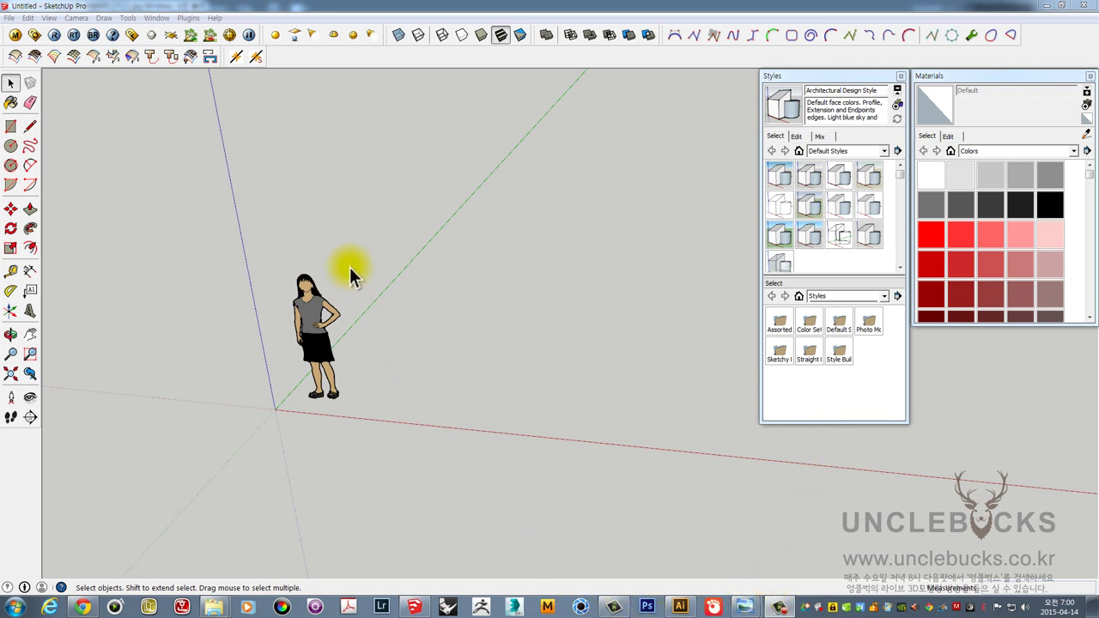
- Orbit the empty scene around the figure
key(o)
mouse_move(515, 278)
mouse_down()
mouse_move(498, 320)
mouse_move(506, 339)
mouse_up()
key(space)
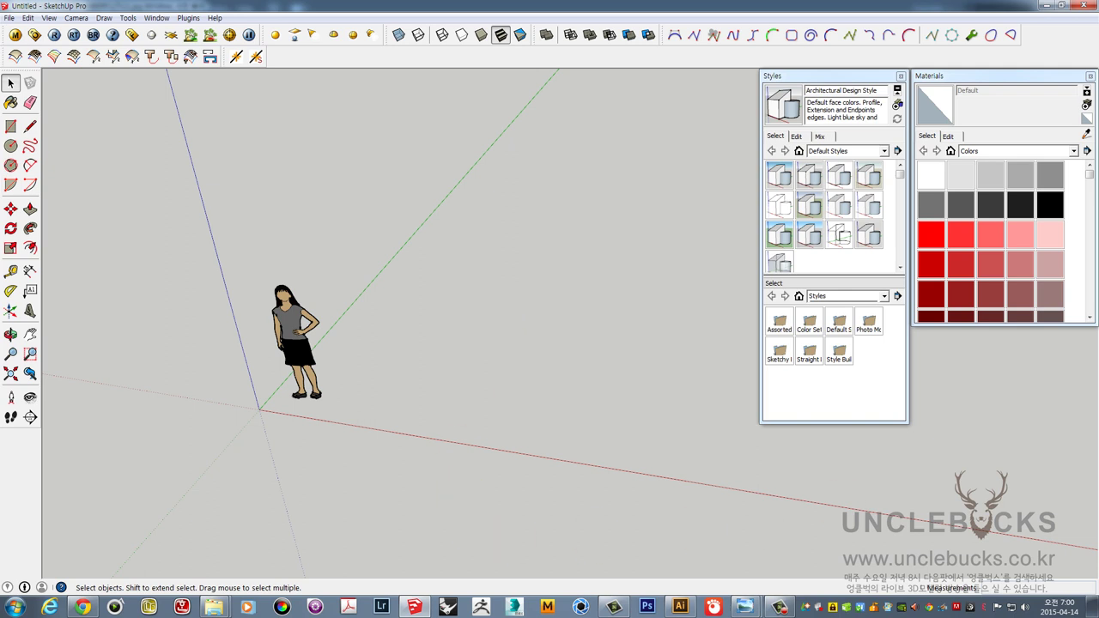
mouse_move(745, 607)
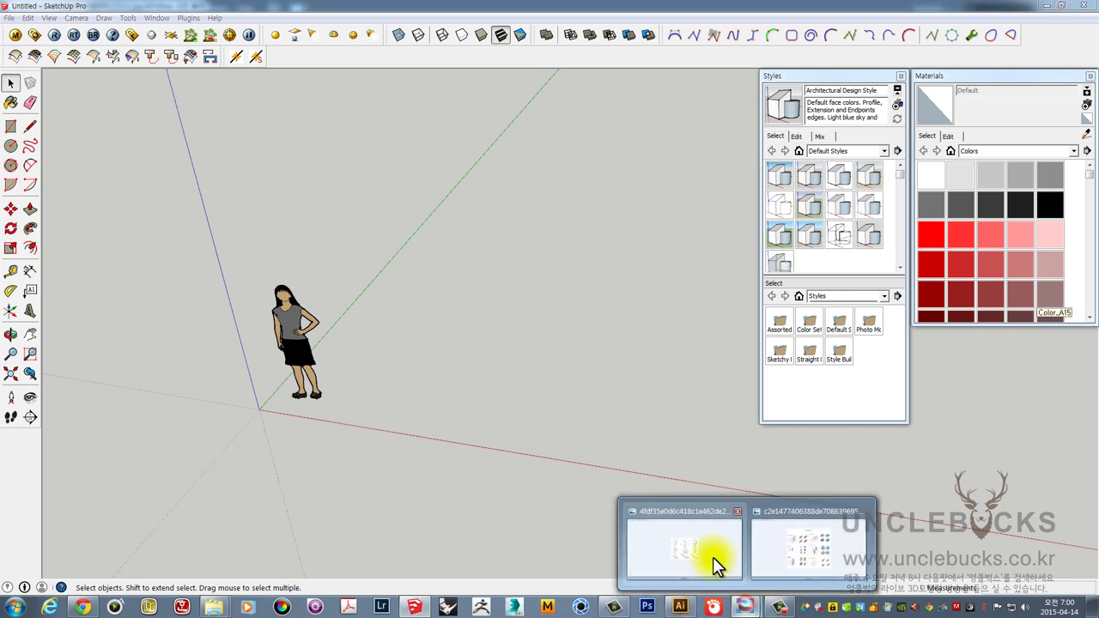
- Review the exploded house and colourful stacked diagram reference images, then minimize both
click(708, 556)
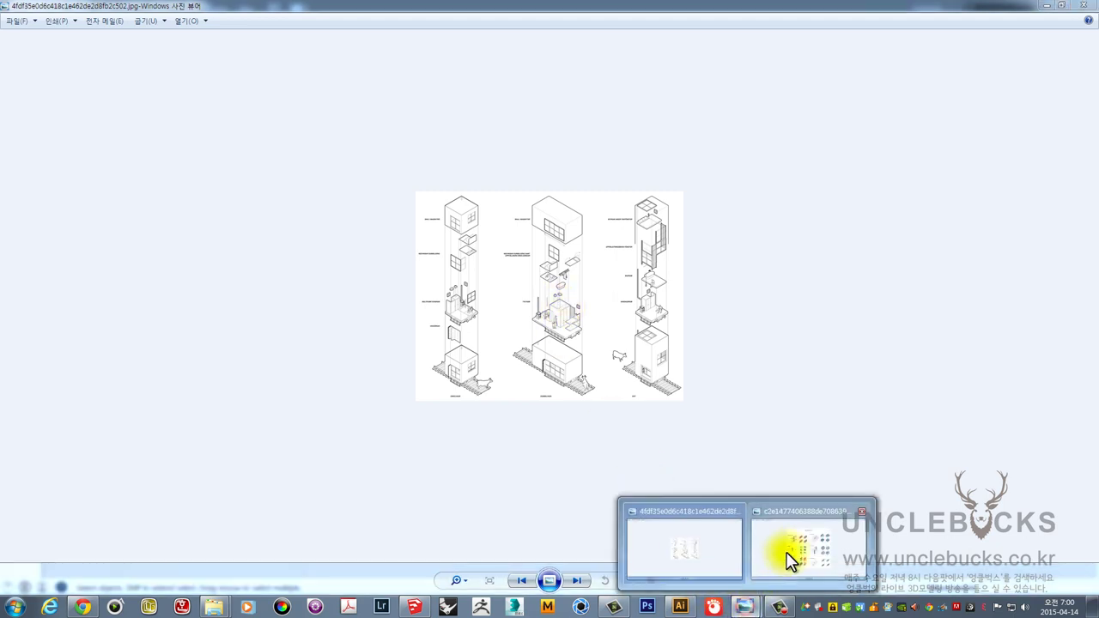
click(791, 550)
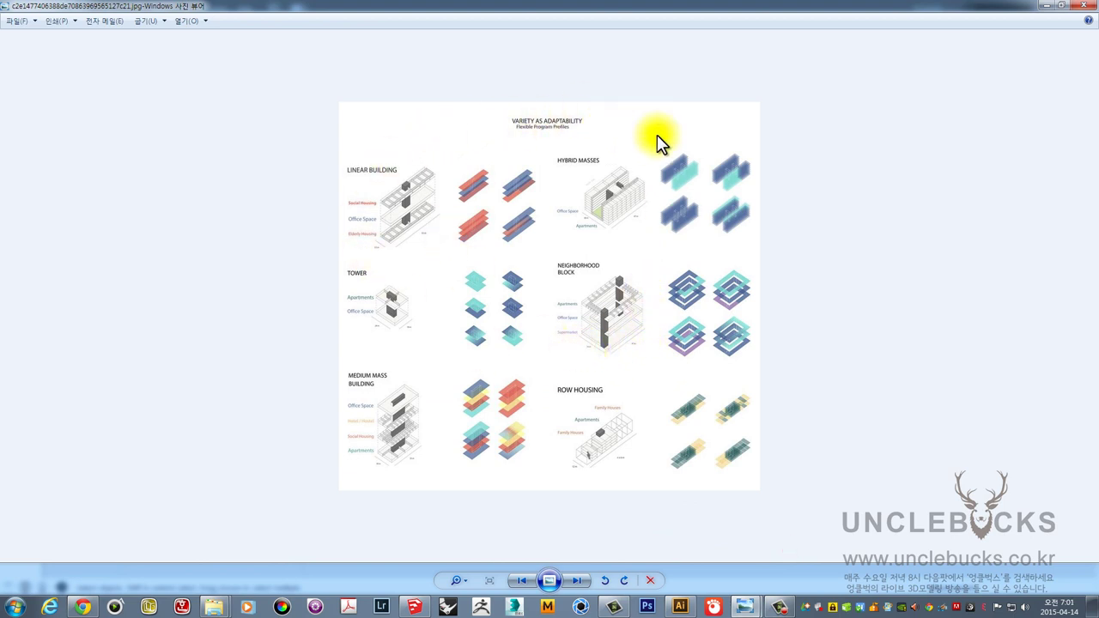
click(1047, 6)
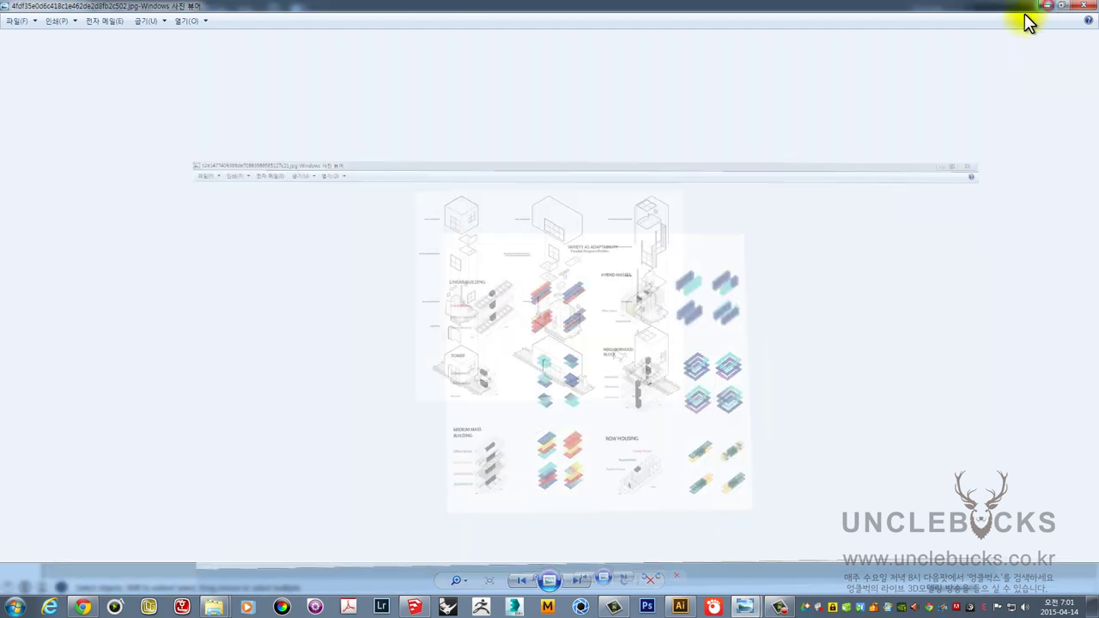
click(1045, 7)
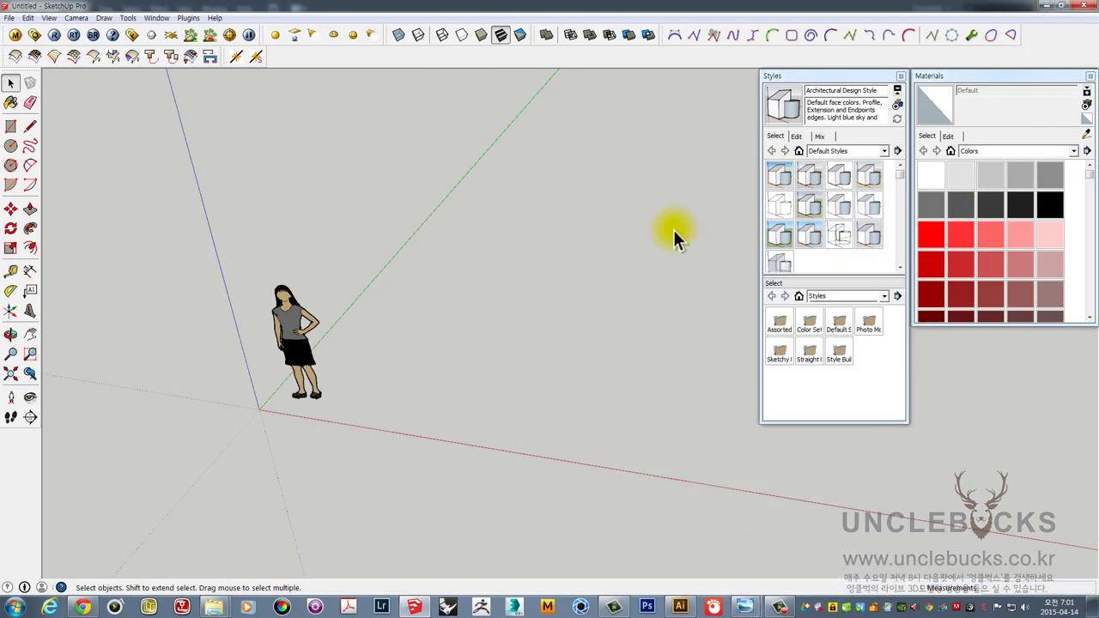
- Orbit the empty scene slightly to a new angle
mouse_move(666, 249)
mouse_down()
mouse_move(500, 269)
mouse_move(654, 182)
mouse_move(655, 211)
mouse_up()
key(space)
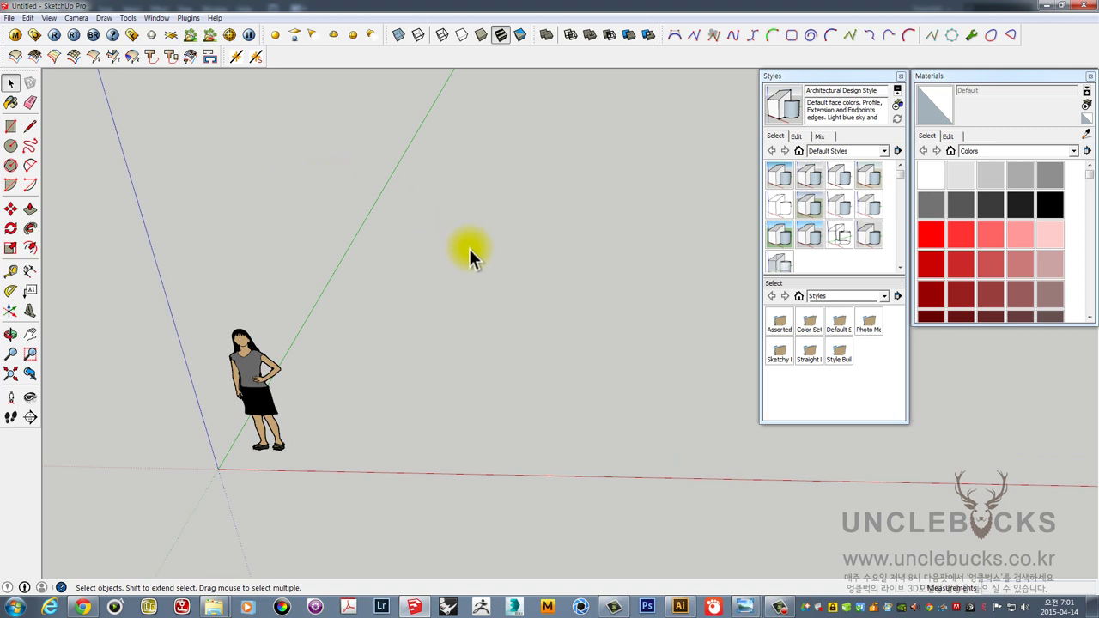
mouse_move(469, 250)
mouse_down()
mouse_move(492, 248)
mouse_move(420, 275)
mouse_move(379, 236)
mouse_move(396, 205)
mouse_up()
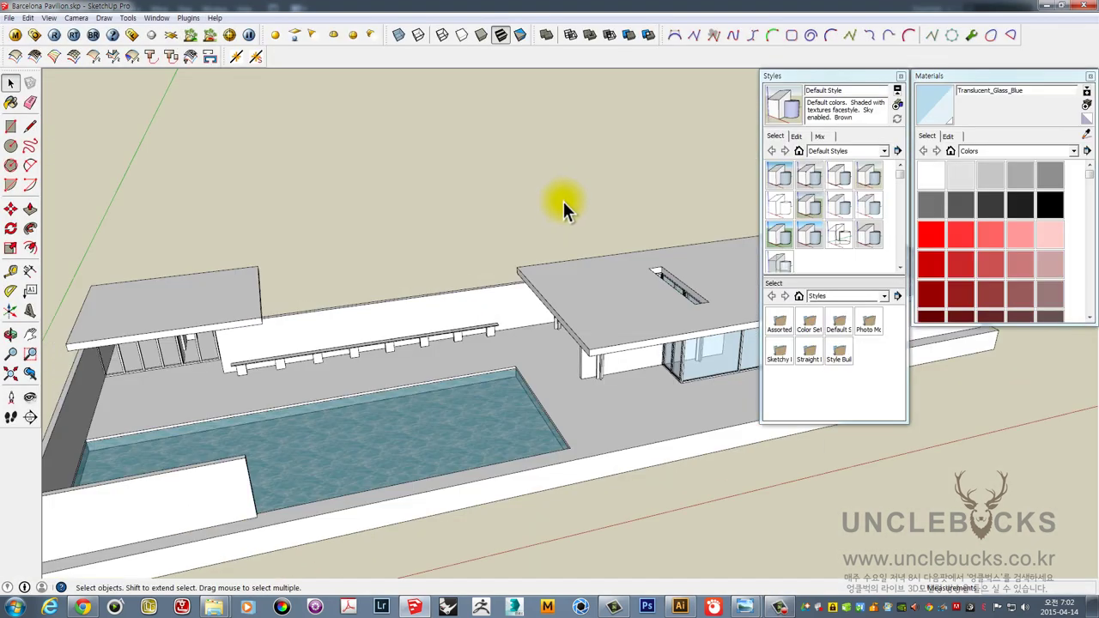
- Delete the figure standing near the origin
mouse_move(562, 199)
mouse_down()
mouse_move(418, 248)
mouse_move(435, 249)
mouse_up()
key(space)
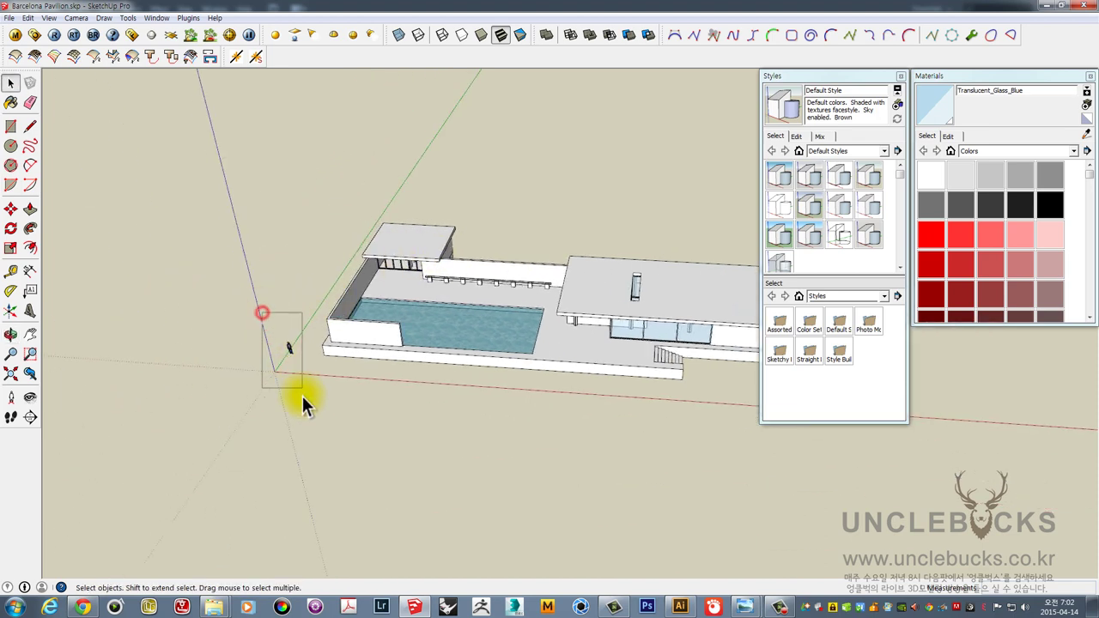
key(Delete)
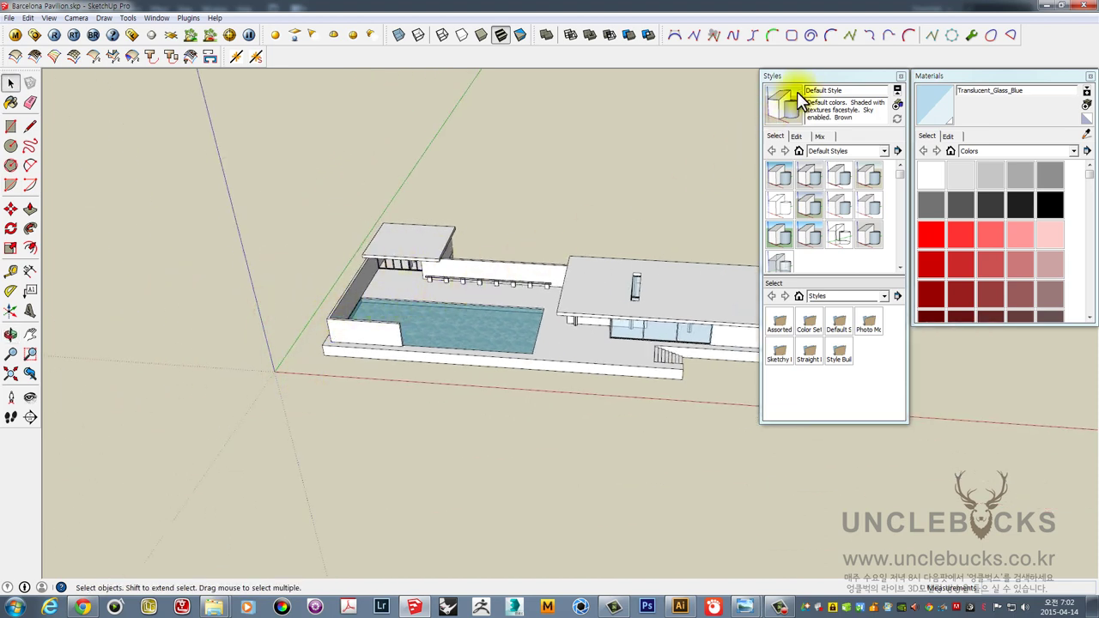
- Shift the Styles panel aside and select the roof slabs to move them upward
mouse_move(812, 78)
mouse_down()
mouse_move(841, 89)
mouse_move(832, 77)
mouse_up()
mouse_move(575, 204)
mouse_down()
mouse_move(430, 283)
mouse_move(445, 342)
mouse_move(371, 299)
mouse_up()
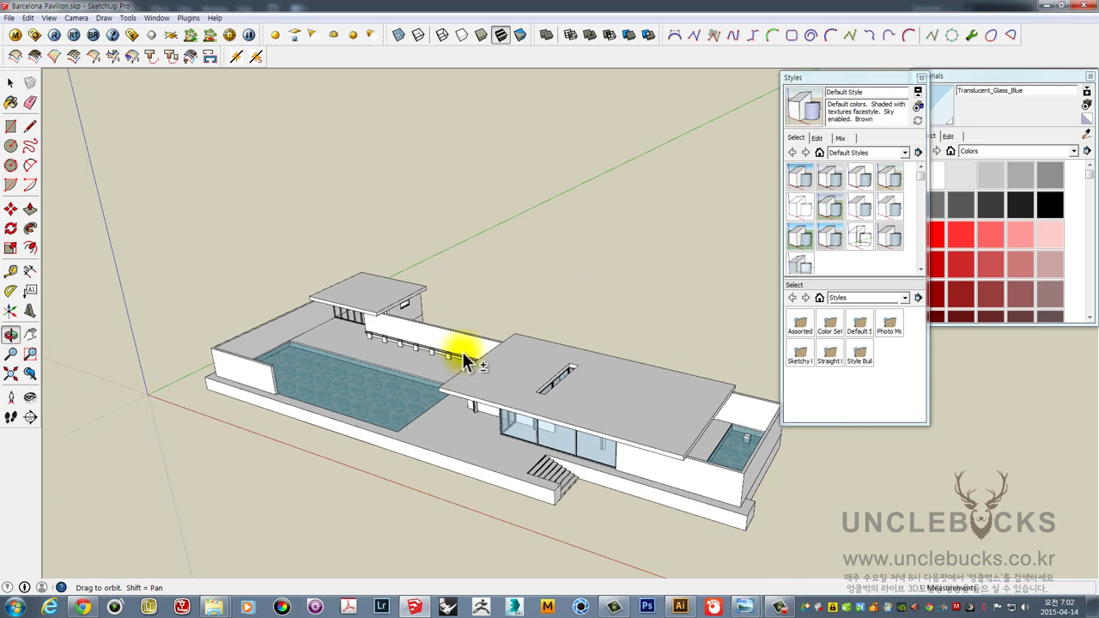
shift+click(557, 391)
drag(356, 359, 352, 349)
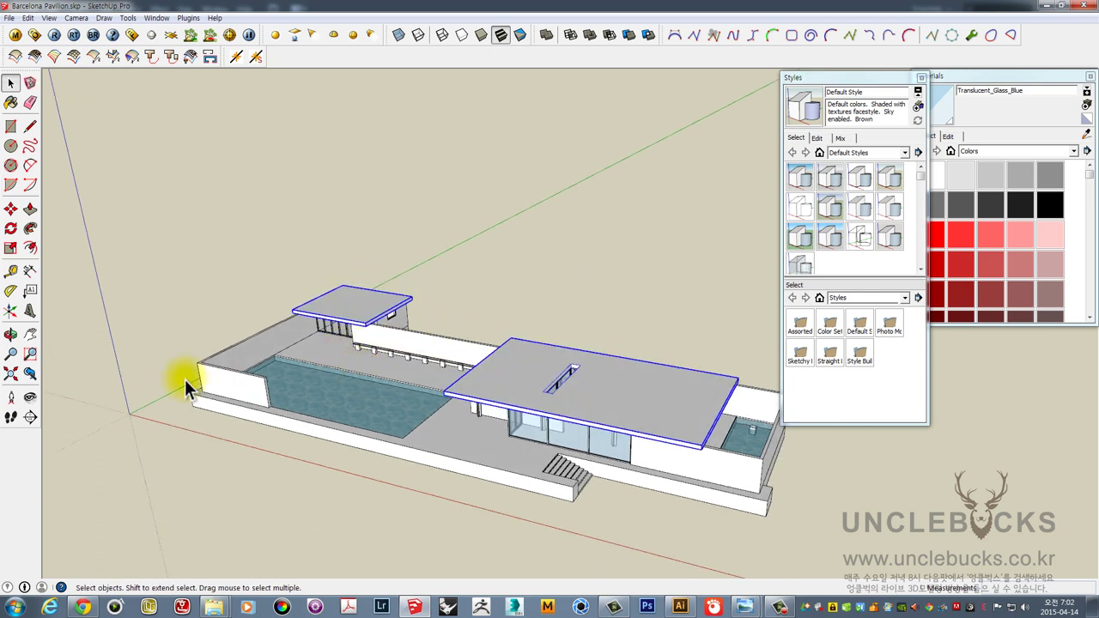
key(m)
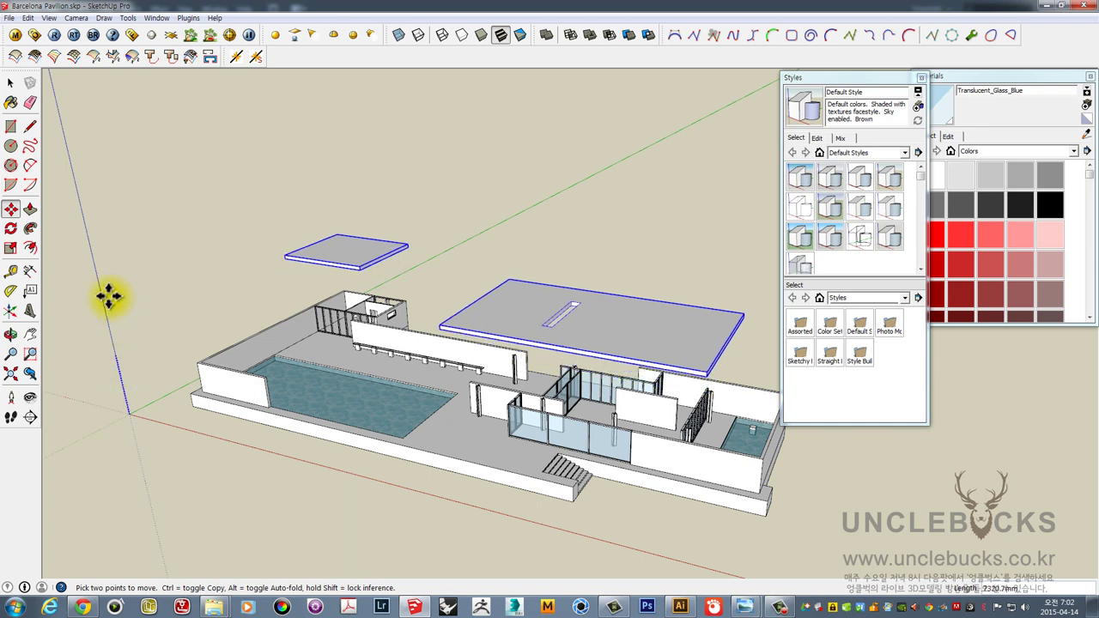
click(82, 153)
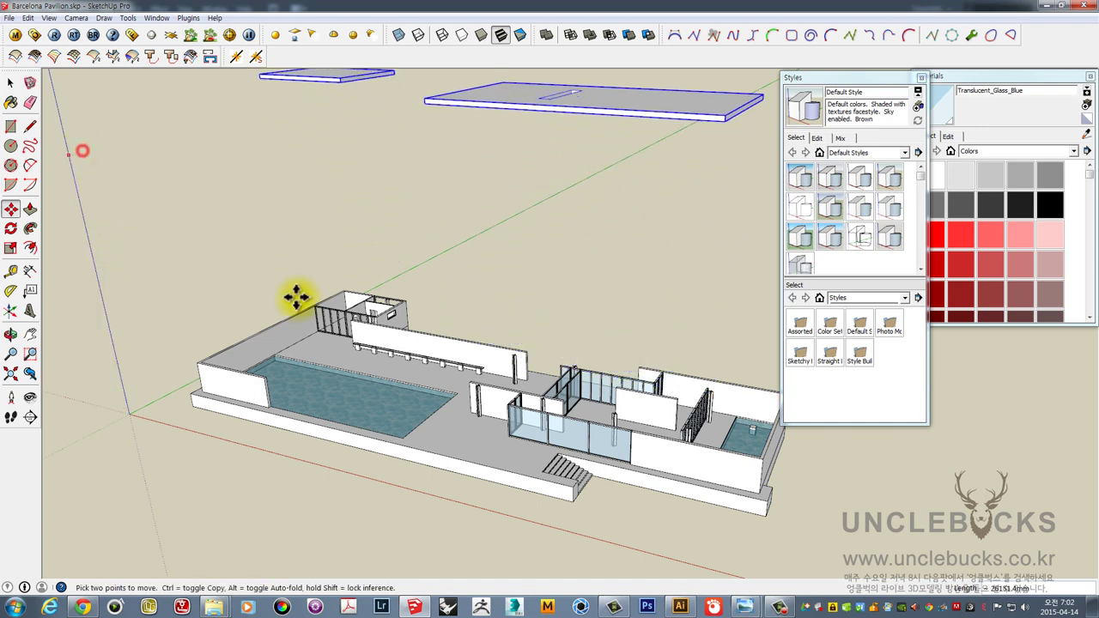
mouse_move(295, 297)
mouse_down()
mouse_move(365, 351)
mouse_move(392, 474)
mouse_up()
key(space)
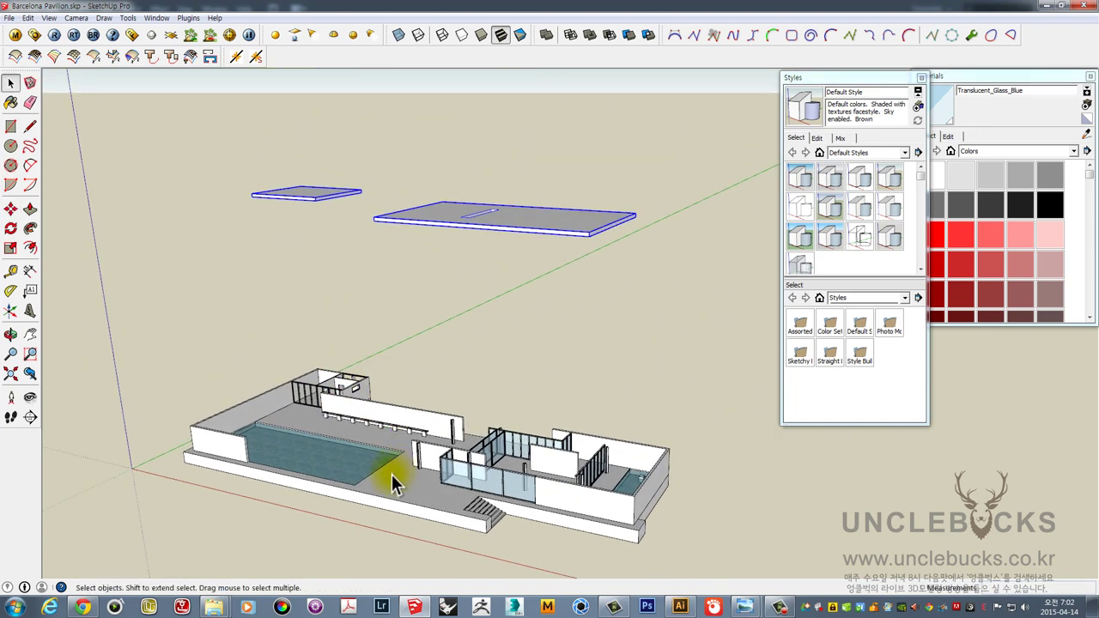
mouse_move(243, 448)
mouse_down()
mouse_move(334, 326)
mouse_move(375, 324)
mouse_up()
key(space)
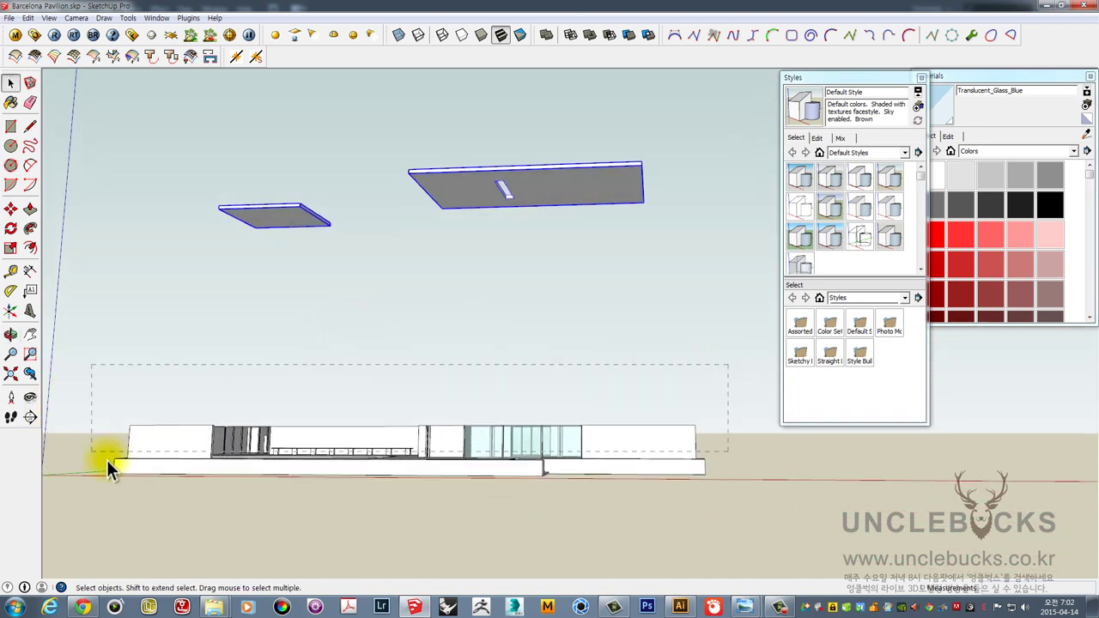
click(113, 454)
mouse_move(350, 446)
mouse_down()
mouse_move(245, 498)
mouse_move(327, 494)
mouse_move(276, 458)
mouse_move(263, 463)
mouse_move(245, 427)
mouse_move(246, 281)
mouse_up()
key(m)
click(247, 280)
key(space)
click(342, 251)
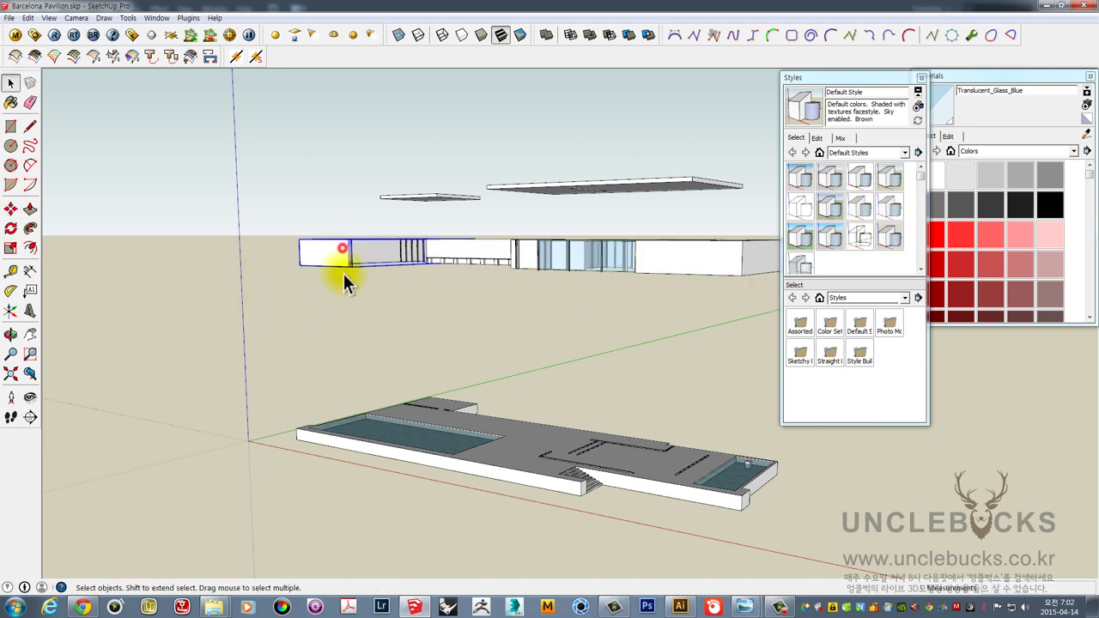
drag(470, 331, 490, 405)
shift+click(478, 220)
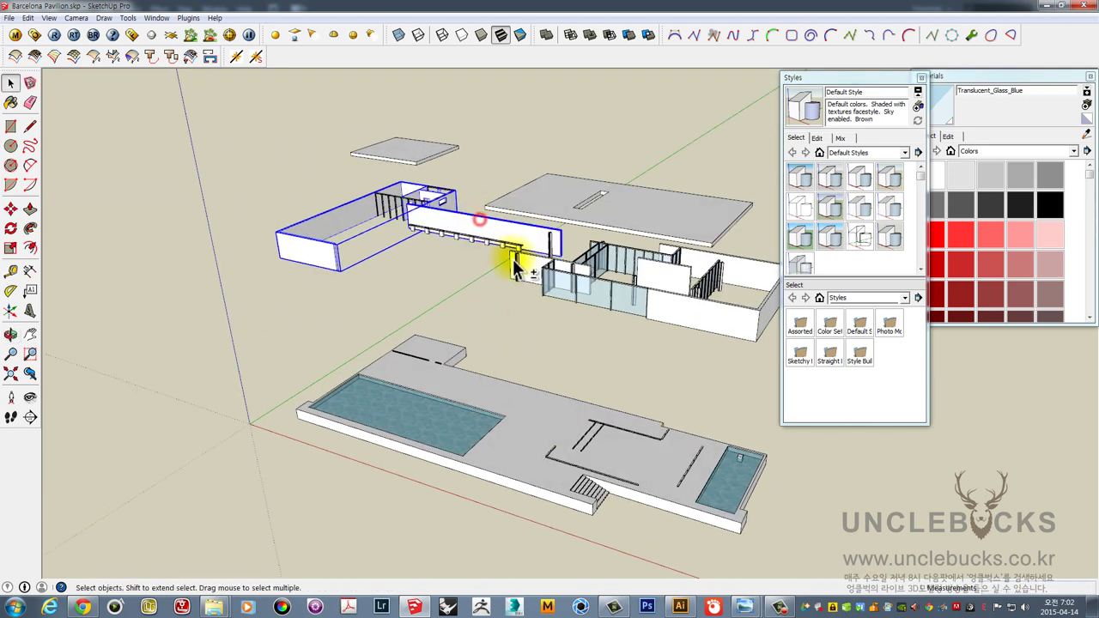
shift+click(538, 266)
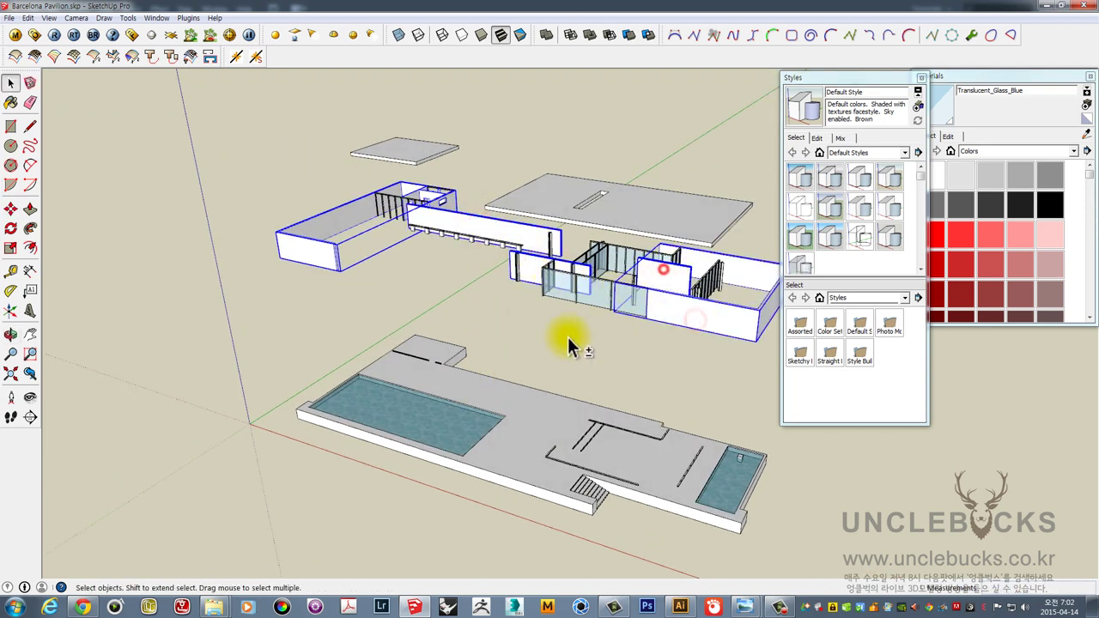
key(m)
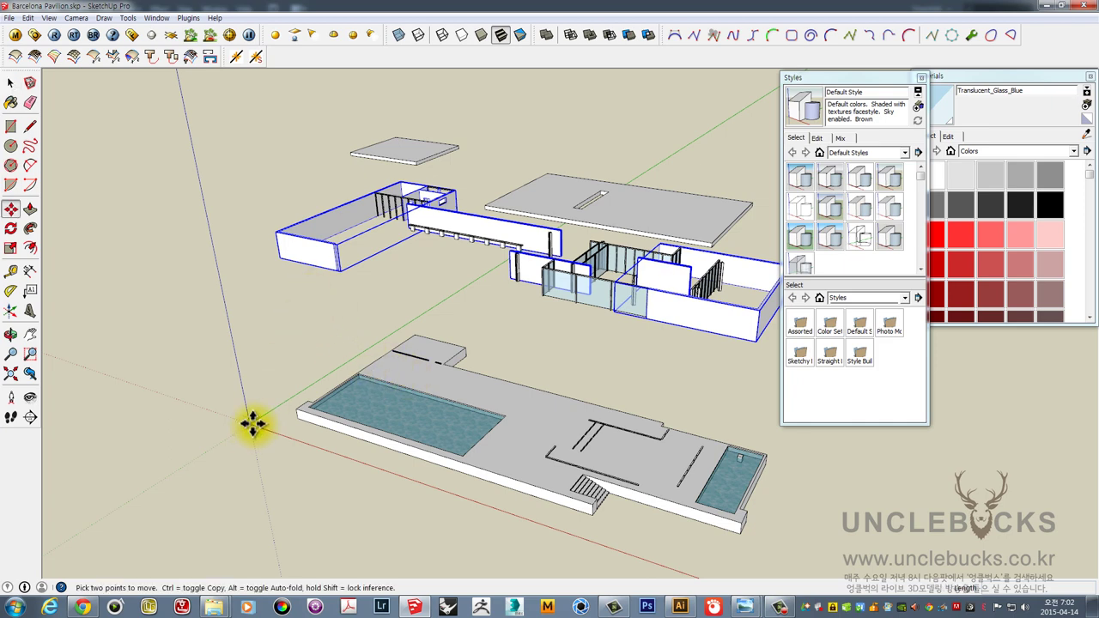
click(250, 422)
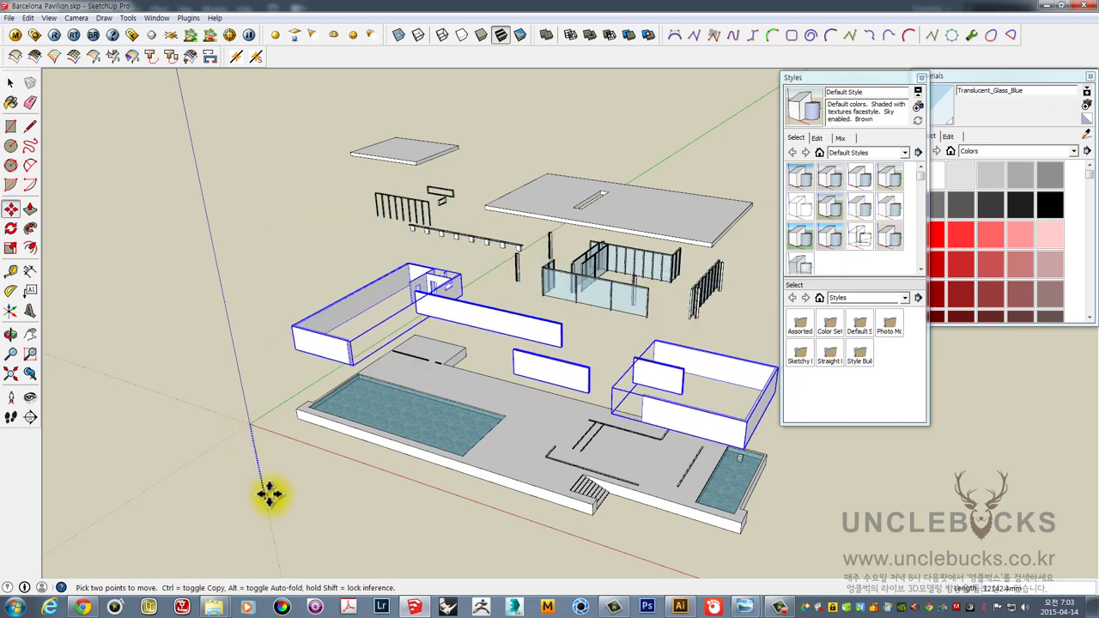
mouse_move(269, 491)
mouse_down()
mouse_move(404, 409)
mouse_move(410, 473)
mouse_move(510, 418)
mouse_up()
scroll(510, 418, up, 1)
scroll(564, 450, up, 3)
mouse_move(564, 442)
mouse_down()
mouse_move(516, 398)
mouse_move(507, 411)
mouse_up()
scroll(515, 408, down, 3)
key(m)
scroll(567, 395, down, 3)
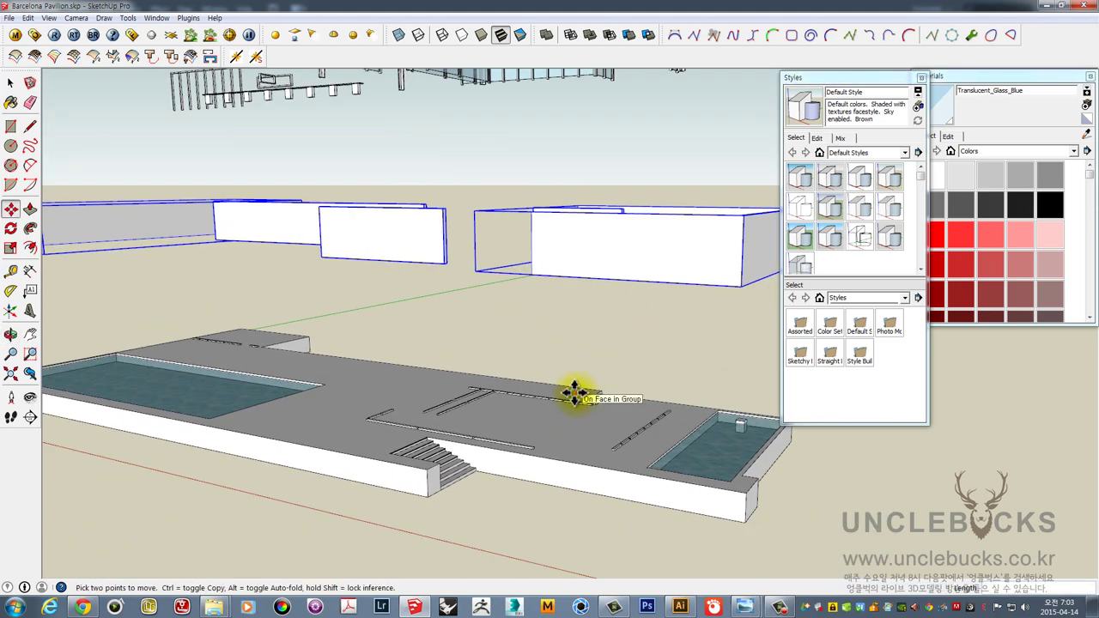
scroll(558, 403, down, 2)
key(ctrl+z)
mouse_move(465, 422)
mouse_down()
mouse_move(449, 360)
mouse_move(483, 344)
mouse_move(282, 351)
mouse_up()
scroll(274, 337, up, 2)
key(space)
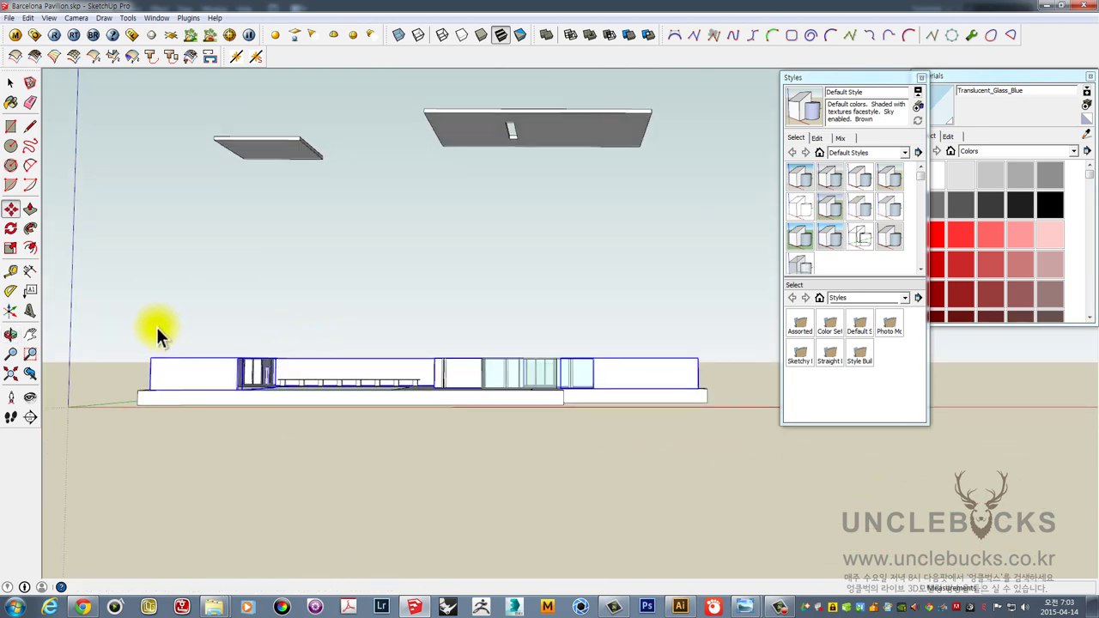
drag(627, 376, 342, 381)
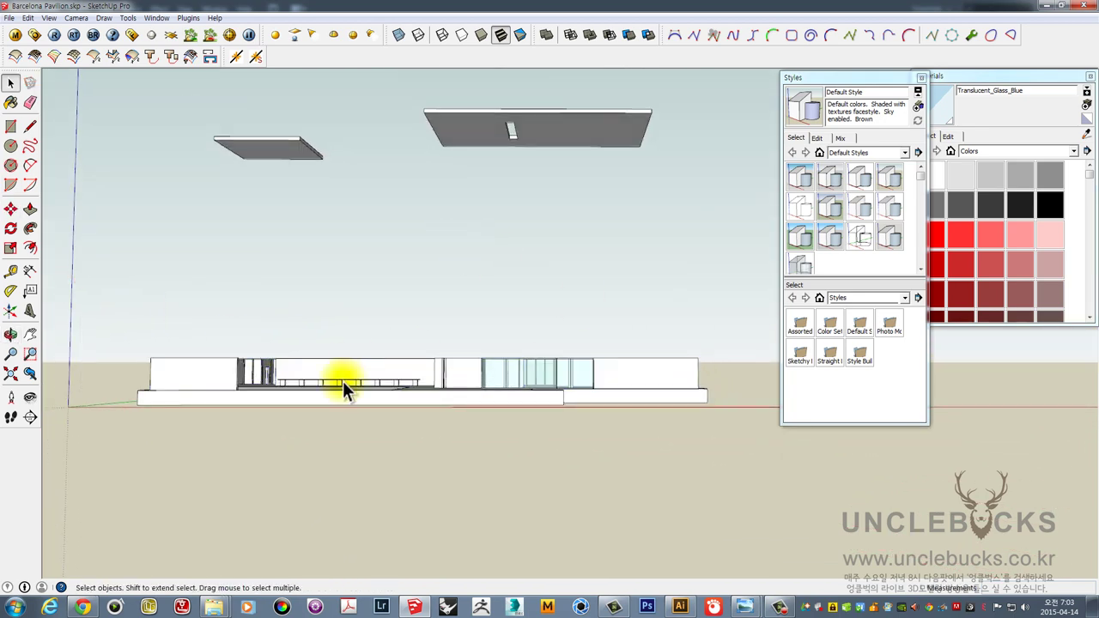
click(259, 402)
key(m)
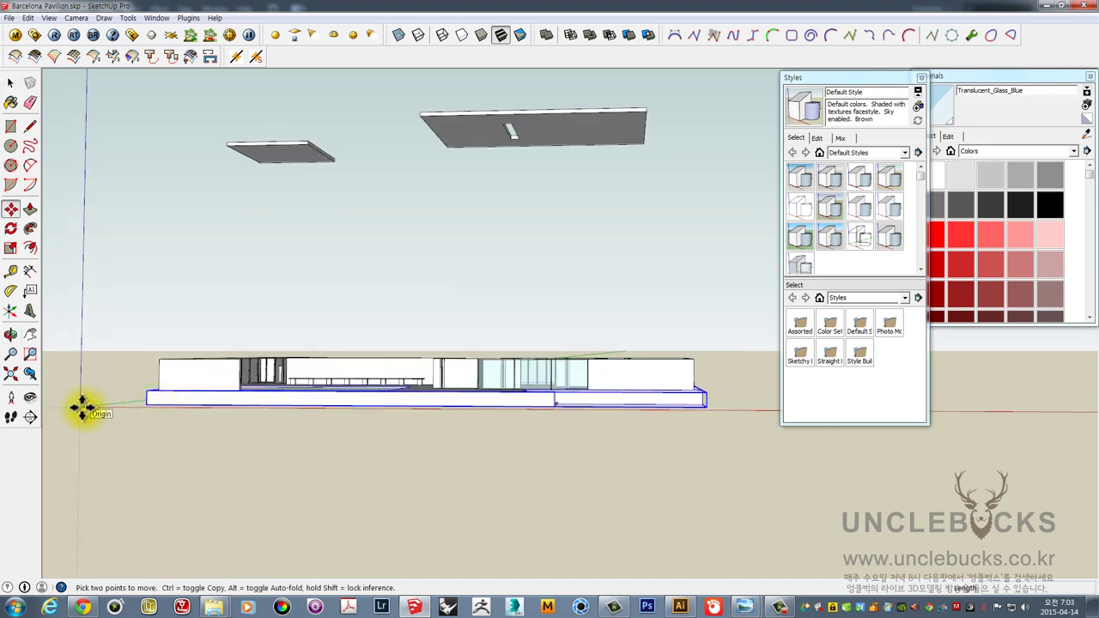
- Move the base slab toward the viewer, then undo that move
click(81, 407)
click(84, 536)
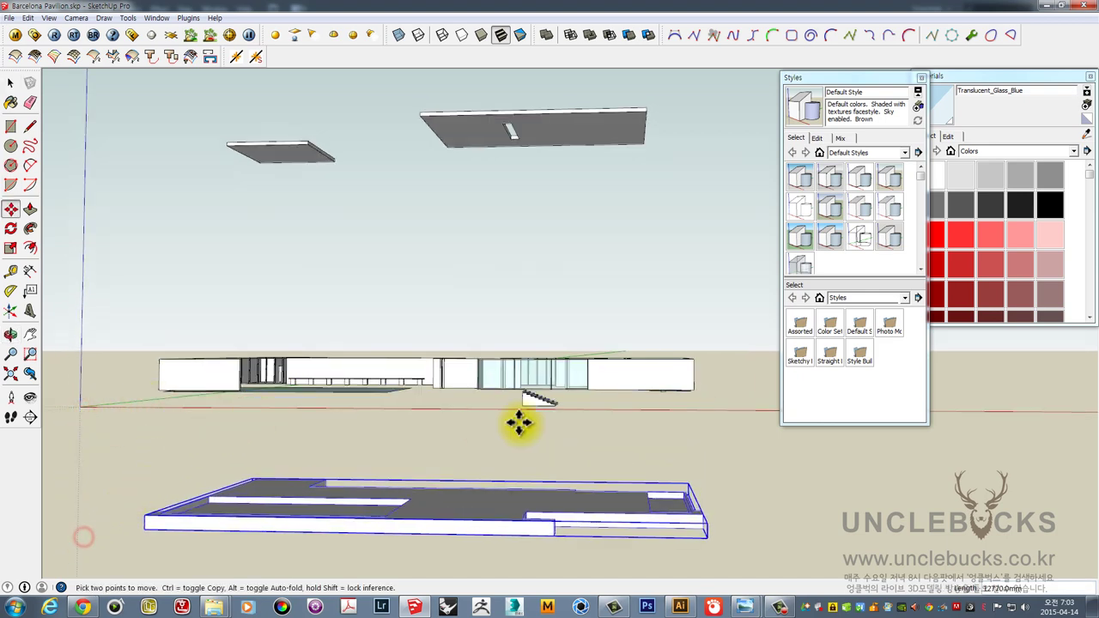
drag(519, 421, 441, 489)
key(ctrl+z)
key(space)
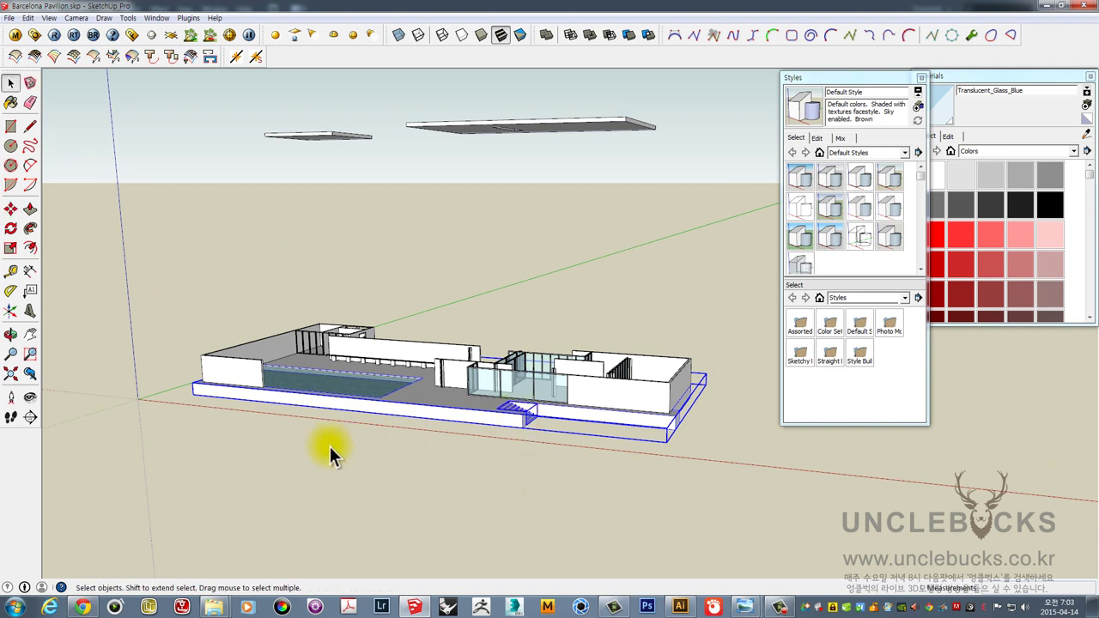
- Move the base slab by its corner to sit in front of the building
key(m)
click(141, 398)
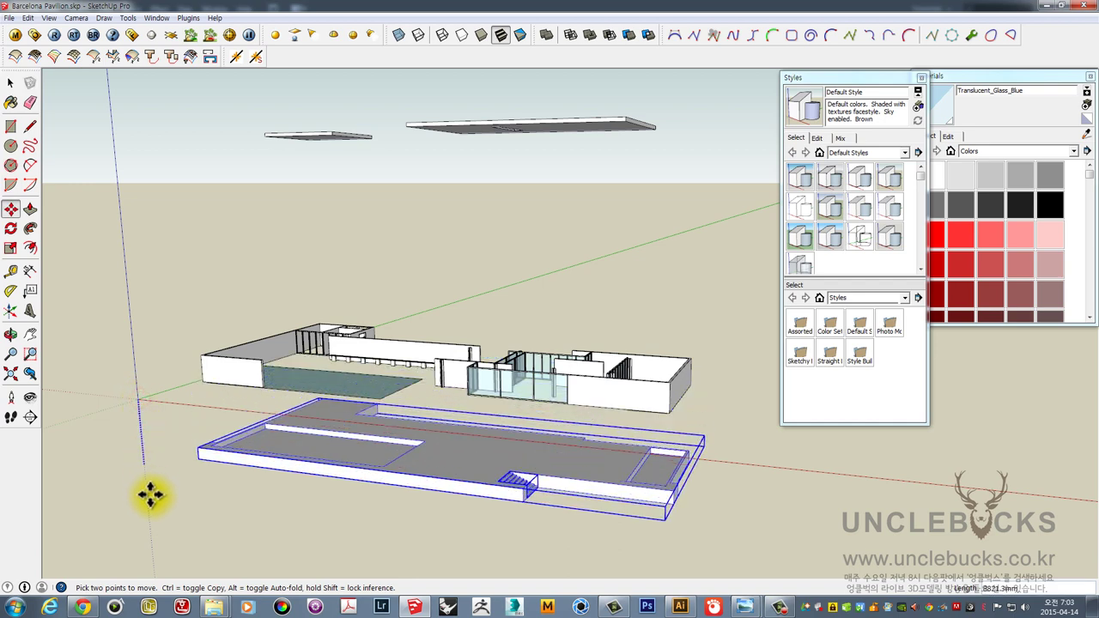
click(154, 533)
key(space)
- Move the right-hand wall box and long upper wall down from the origin
drag(172, 290, 749, 435)
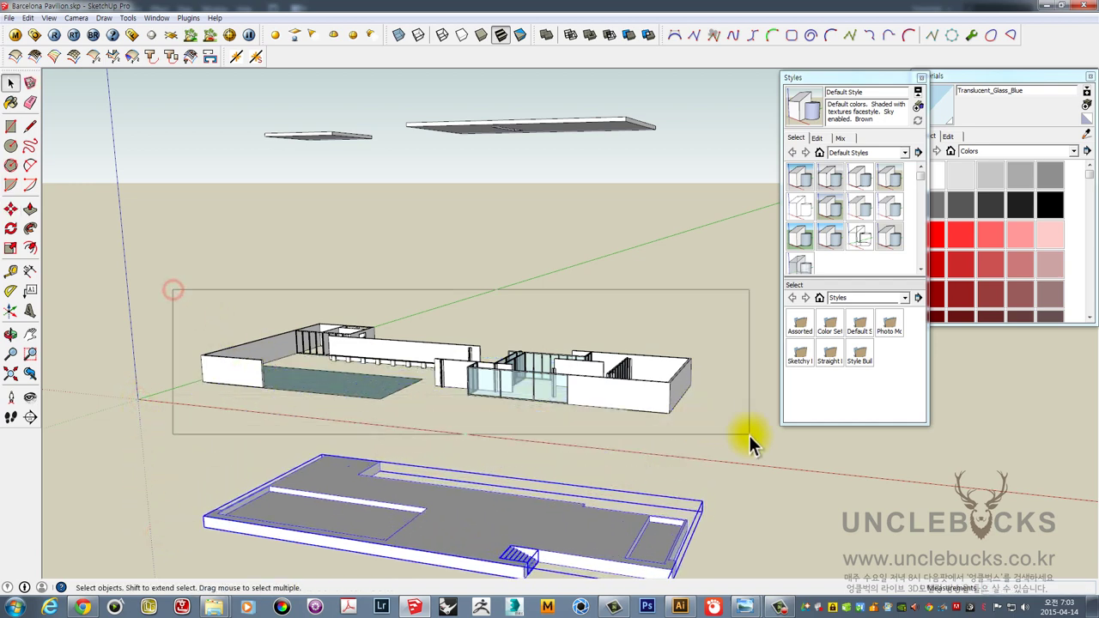
drag(599, 482, 650, 410)
click(646, 391)
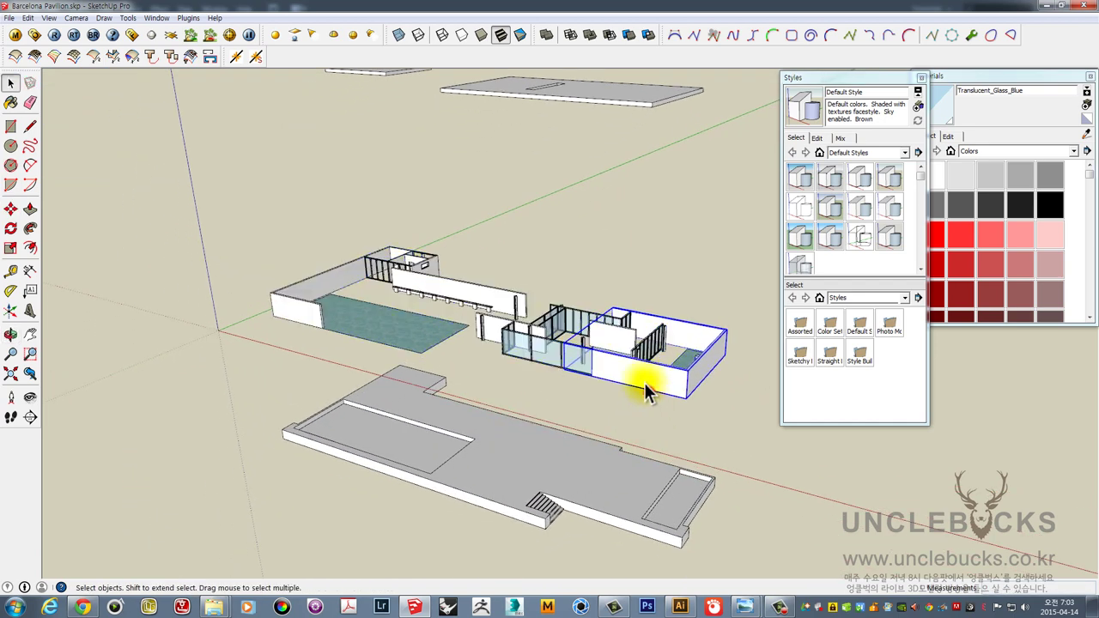
shift+click(496, 297)
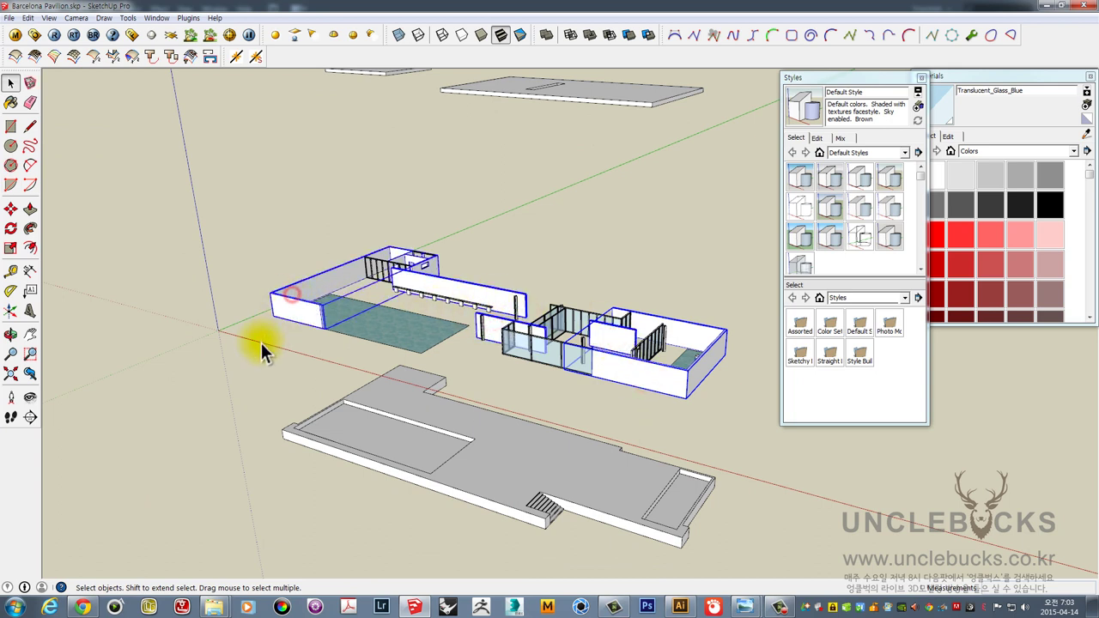
key(m)
click(218, 335)
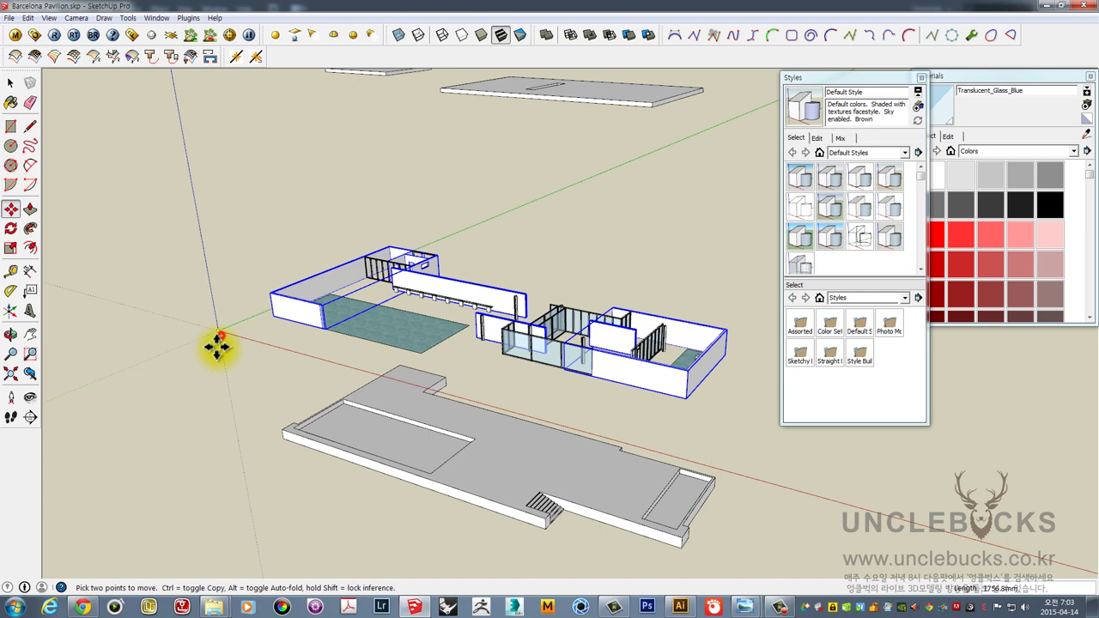
click(220, 404)
drag(282, 368, 367, 292)
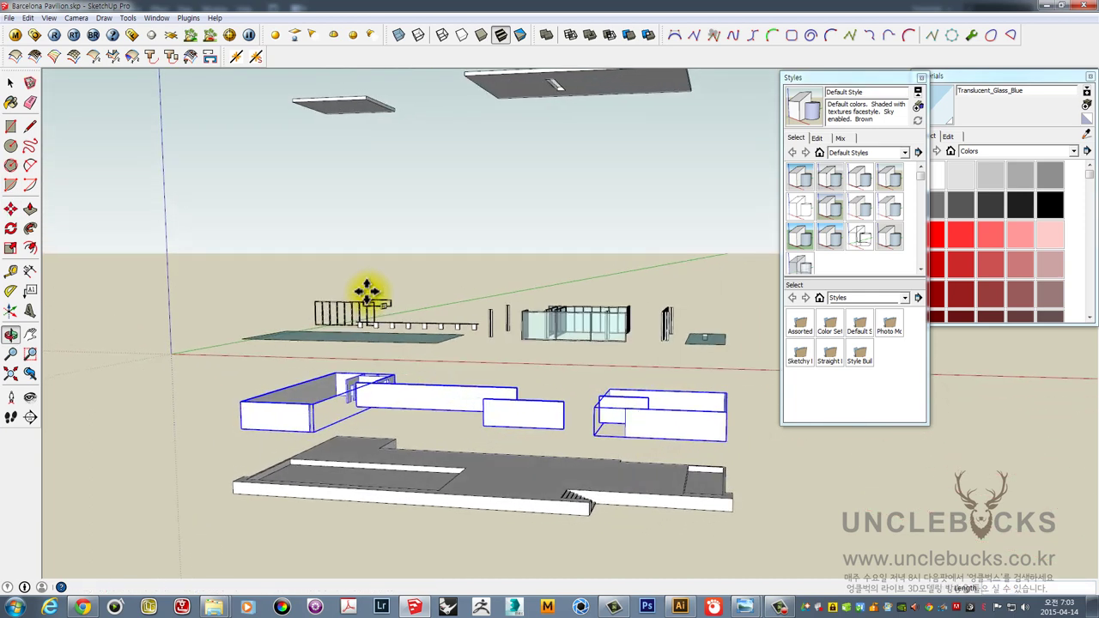
key(space)
- Lift the upper glazing, walls and pools up the blue axis as a separate tier
drag(186, 264, 684, 370)
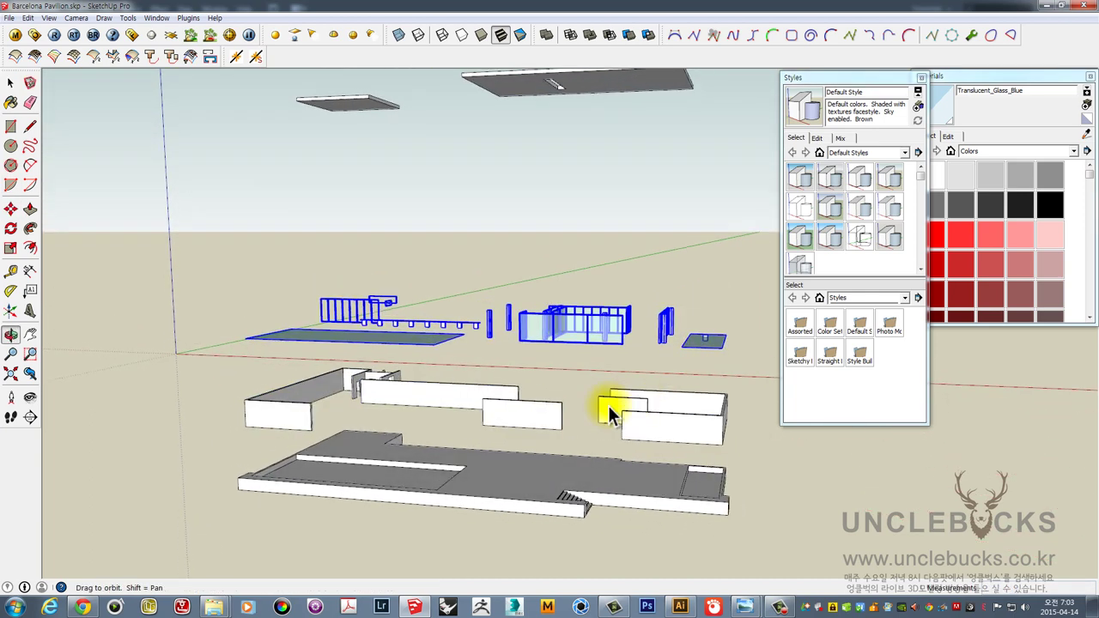
drag(607, 410, 528, 436)
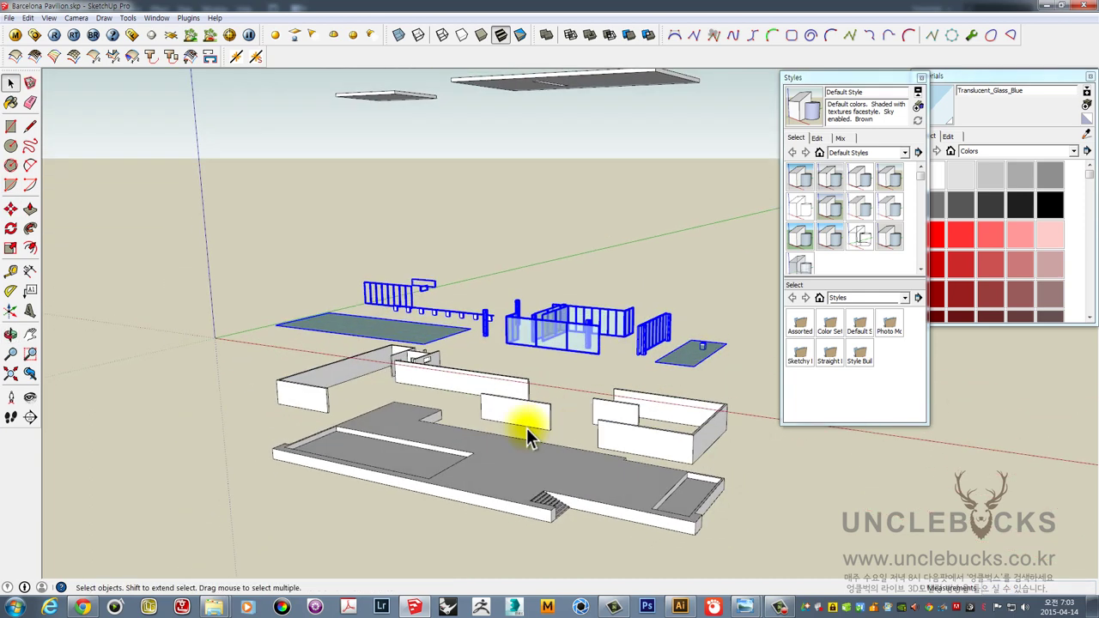
click(214, 338)
click(214, 256)
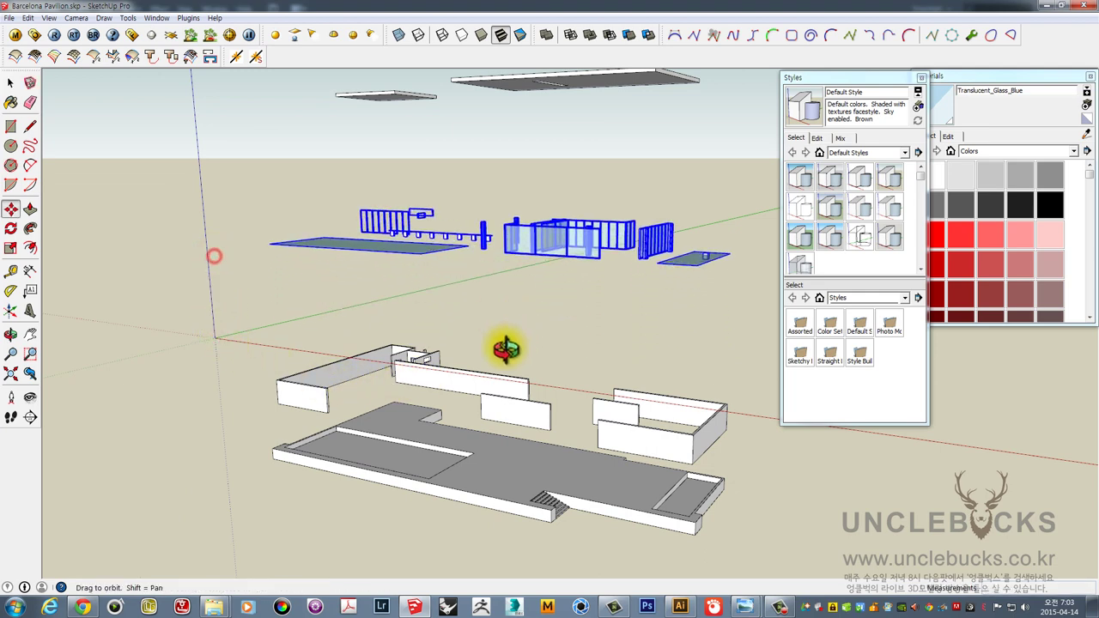
mouse_move(506, 347)
mouse_down()
mouse_move(437, 392)
mouse_move(536, 423)
mouse_up()
key(space)
- Lift the two roof slabs higher above the pavilion
click(682, 355)
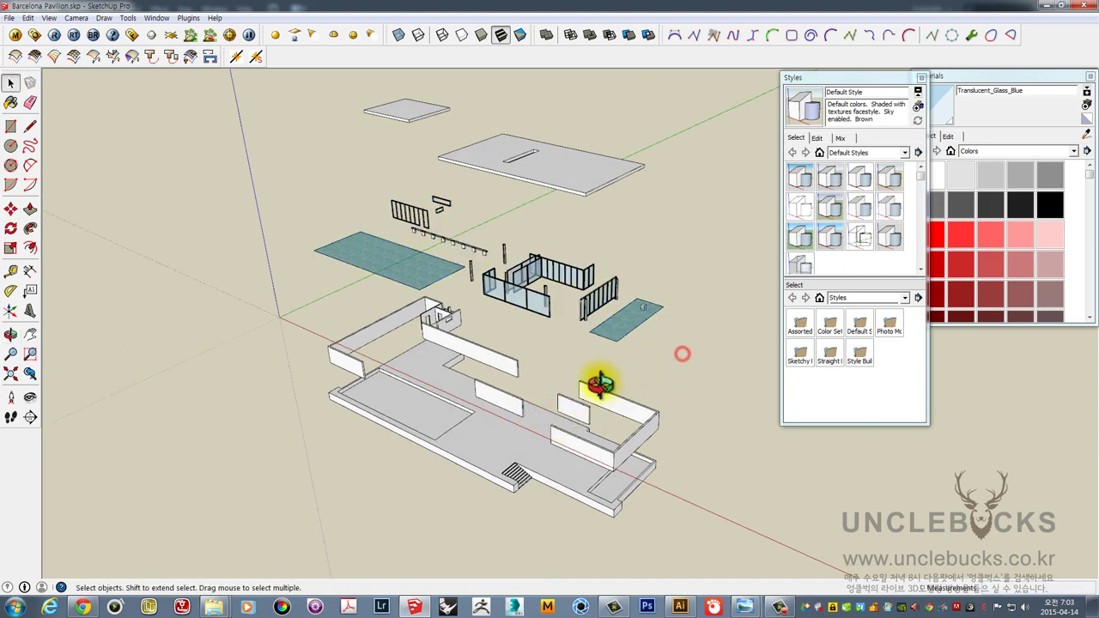
mouse_move(596, 385)
mouse_down()
mouse_move(581, 435)
mouse_move(515, 403)
mouse_move(565, 324)
mouse_move(613, 299)
mouse_move(650, 441)
mouse_move(846, 511)
mouse_move(456, 290)
mouse_move(370, 178)
mouse_move(449, 311)
mouse_move(504, 247)
mouse_move(481, 301)
mouse_move(523, 274)
mouse_up()
key(space)
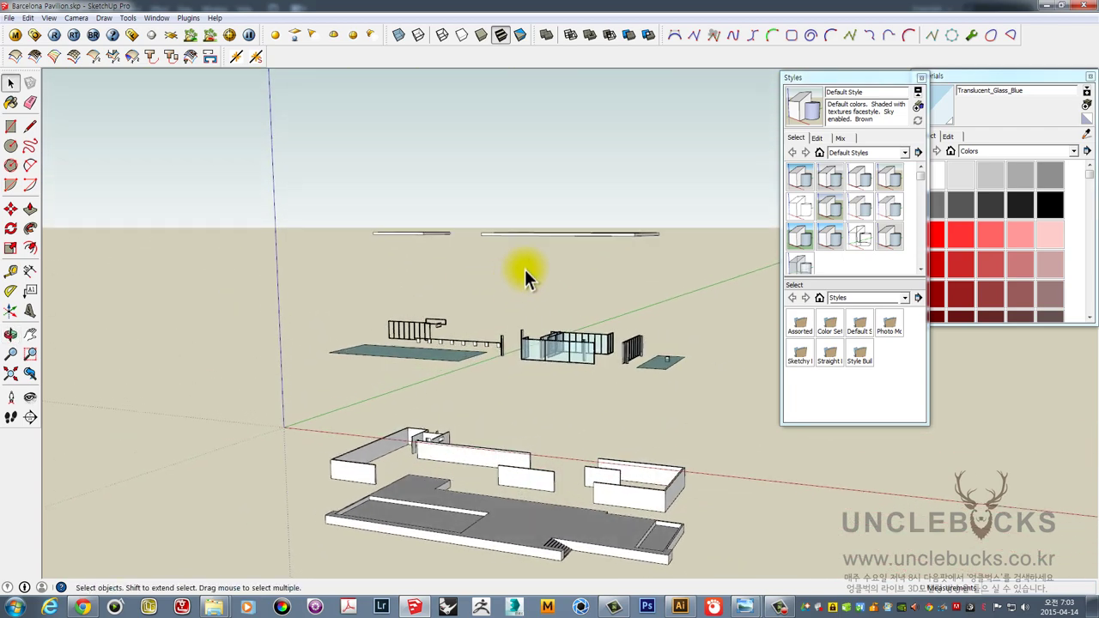
drag(364, 196, 724, 297)
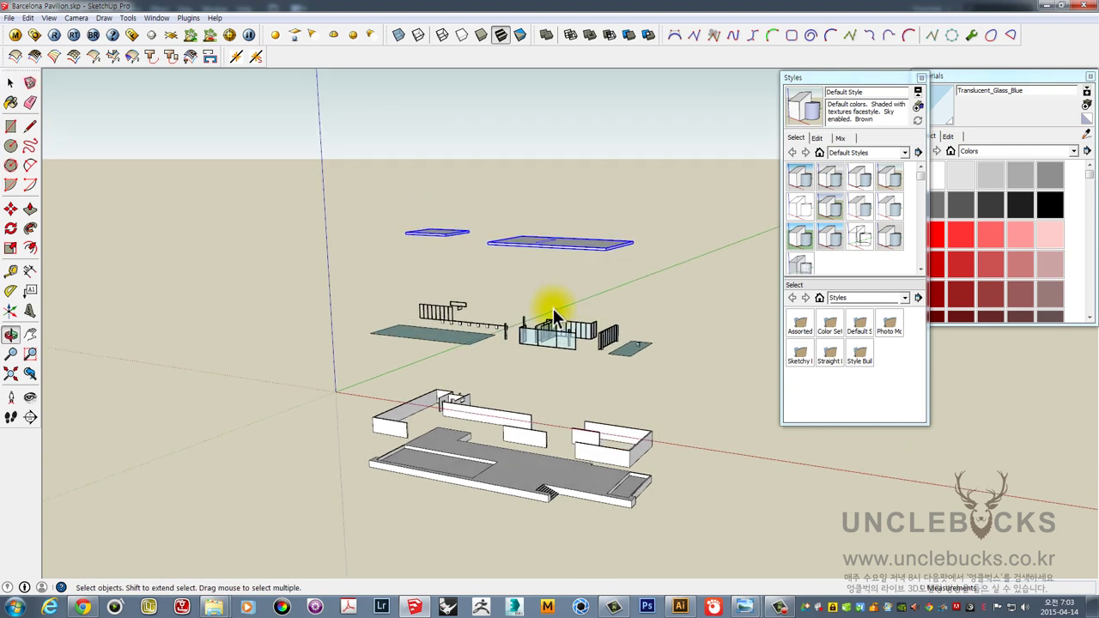
key(m)
click(334, 384)
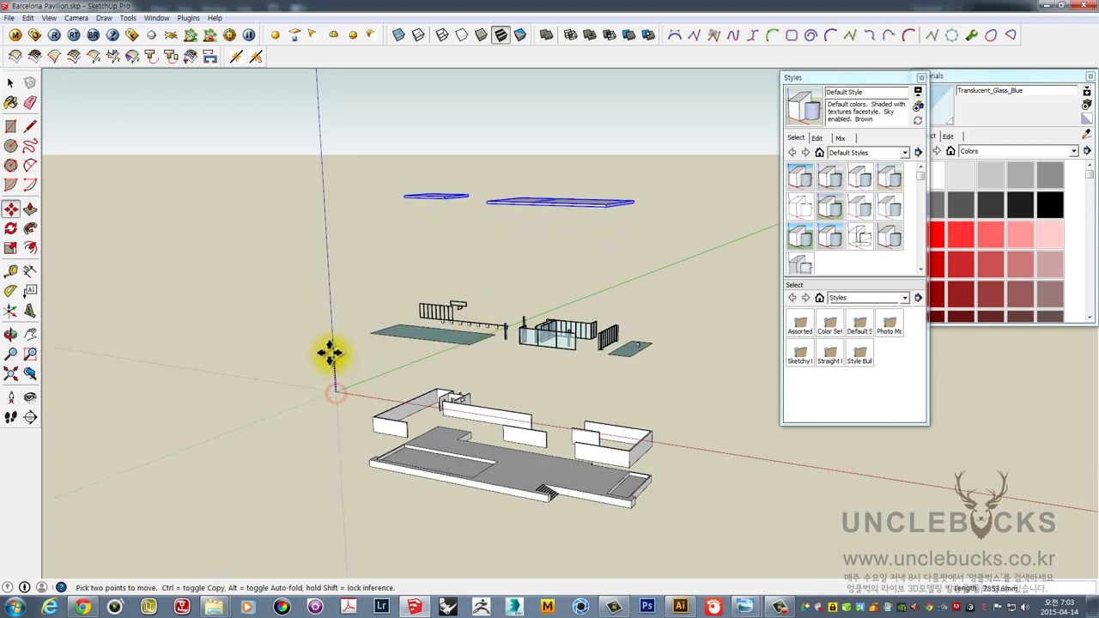
click(326, 358)
key(space)
- Select the middle-tier glass walls and columns, dropping the small pool from the selection
key(o)
mouse_move(363, 301)
mouse_down()
mouse_move(412, 254)
mouse_move(387, 270)
mouse_move(625, 339)
mouse_up()
key(space)
drag(683, 371, 635, 365)
key(o)
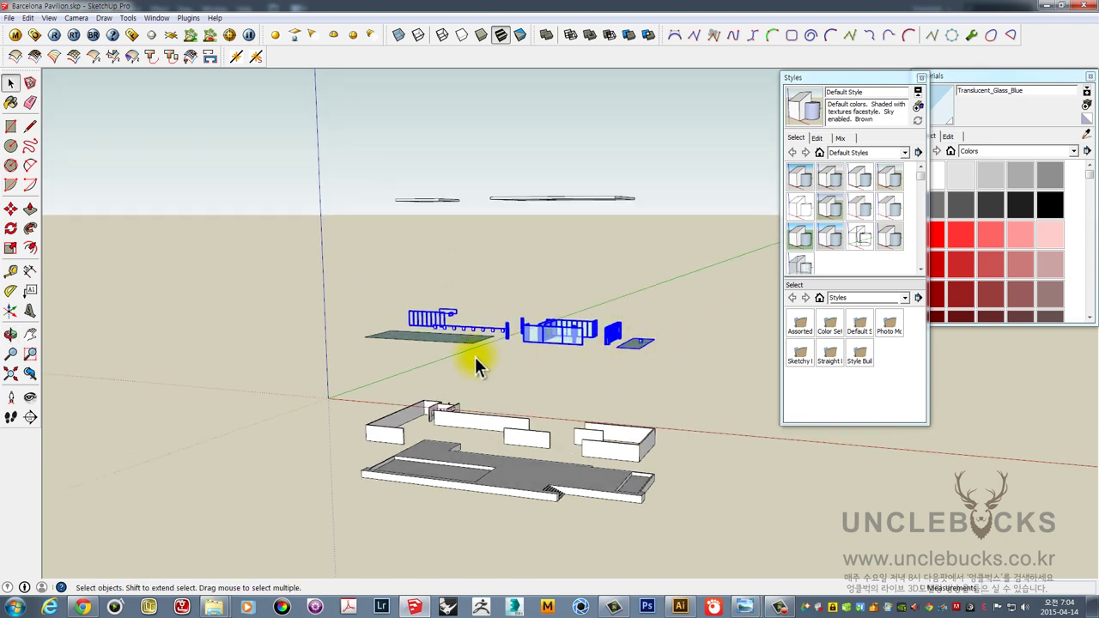
ctrl+shift+click(642, 331)
ctrl+shift+click(642, 330)
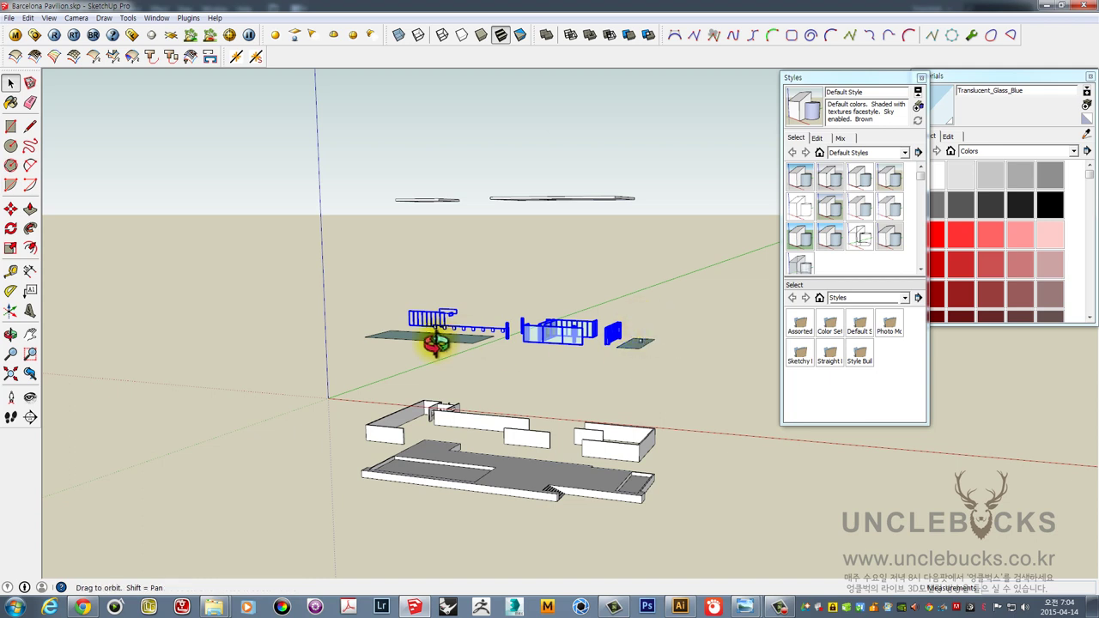
- Move the glass walls and columns up above the pools
drag(437, 344, 409, 337)
key(m)
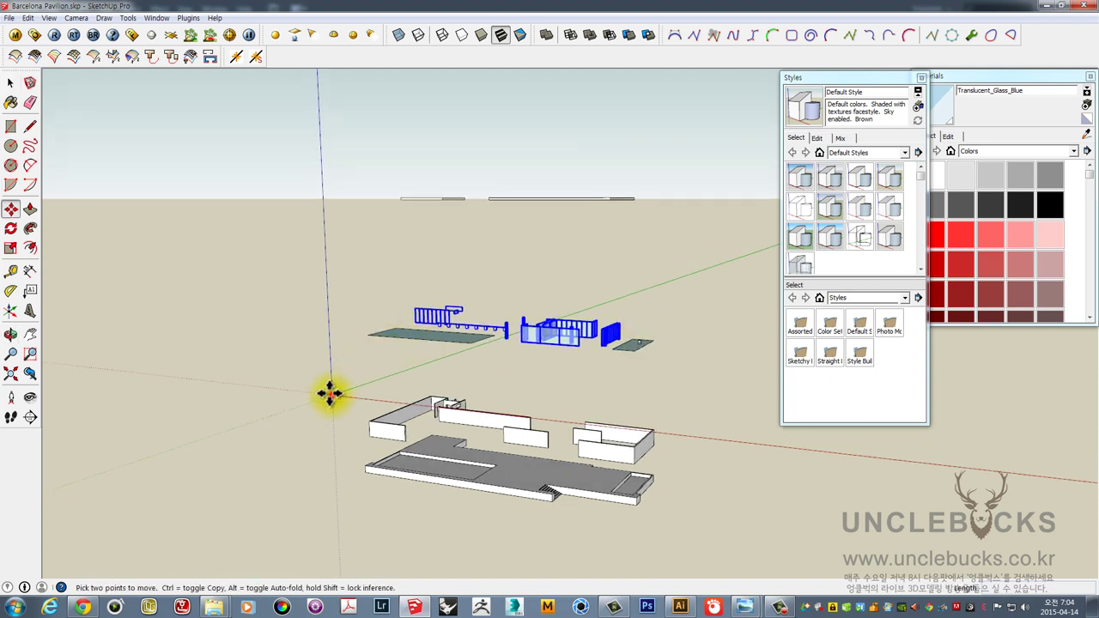
click(329, 394)
click(327, 326)
middle_click(527, 363)
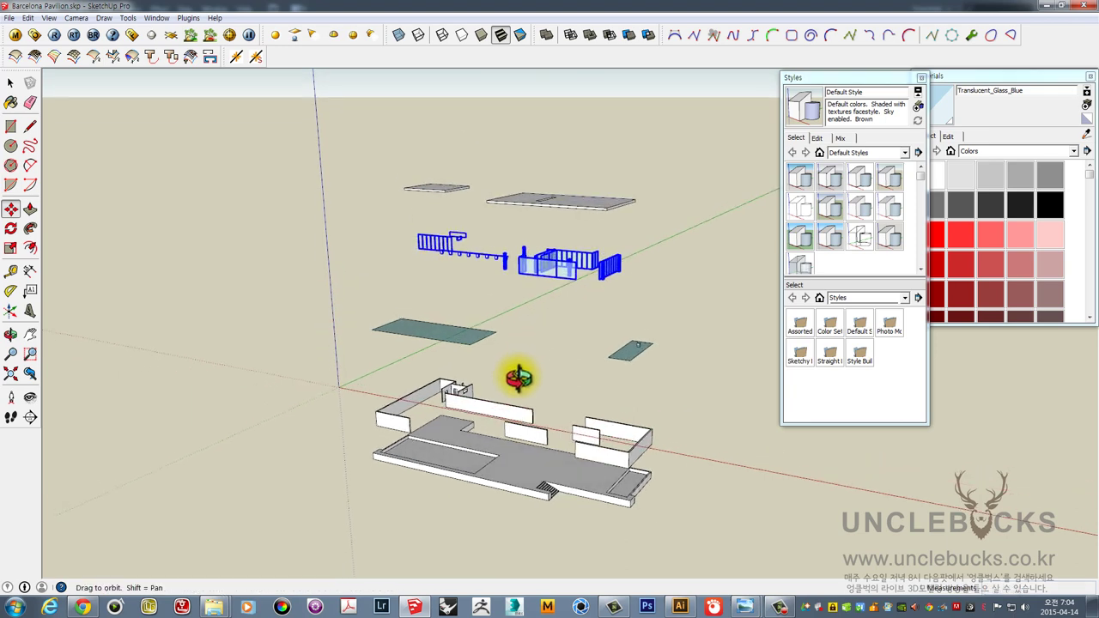
key(space)
- Lift the lower stone walls above the base slab as their own tier
click(503, 404)
middle_click(523, 373)
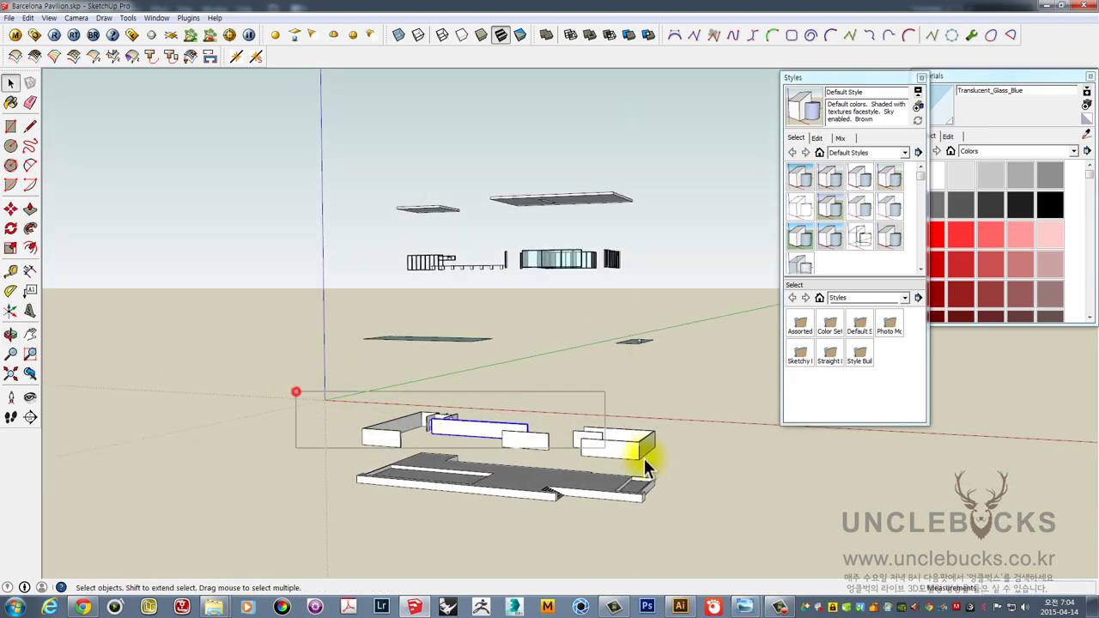
drag(708, 468, 707, 468)
key(m)
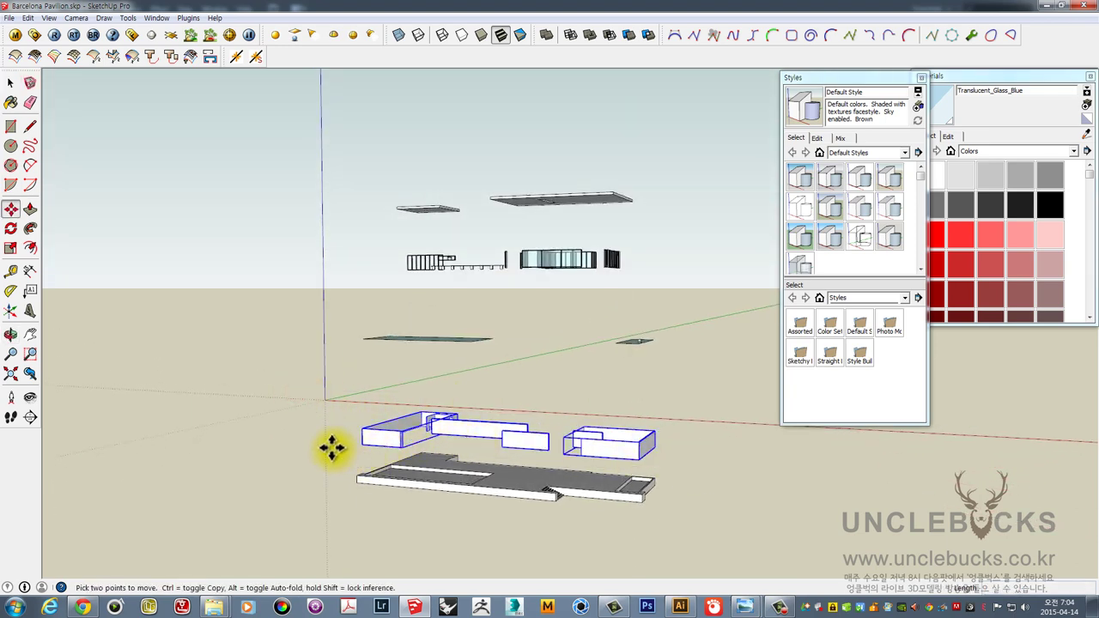
click(329, 458)
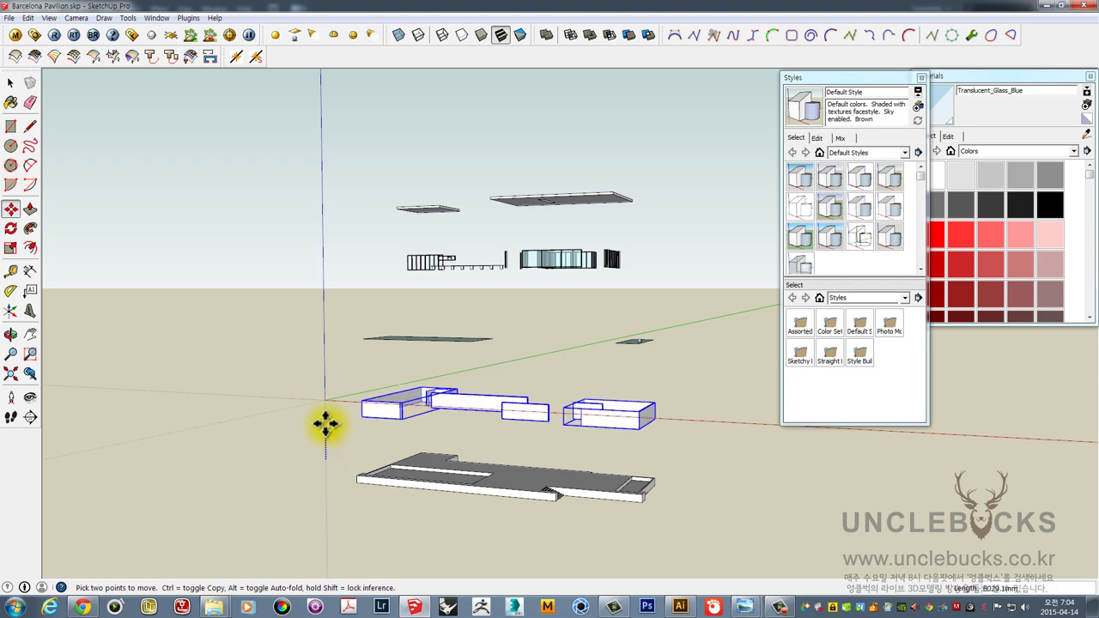
click(503, 474)
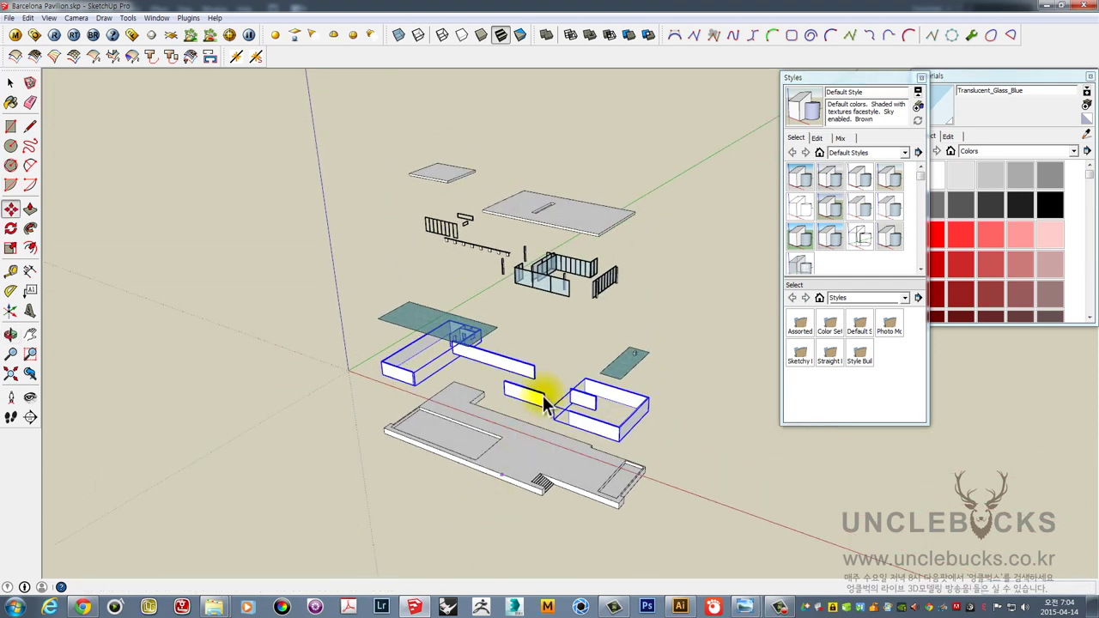
key(space)
click(571, 331)
scroll(568, 352, up, 2)
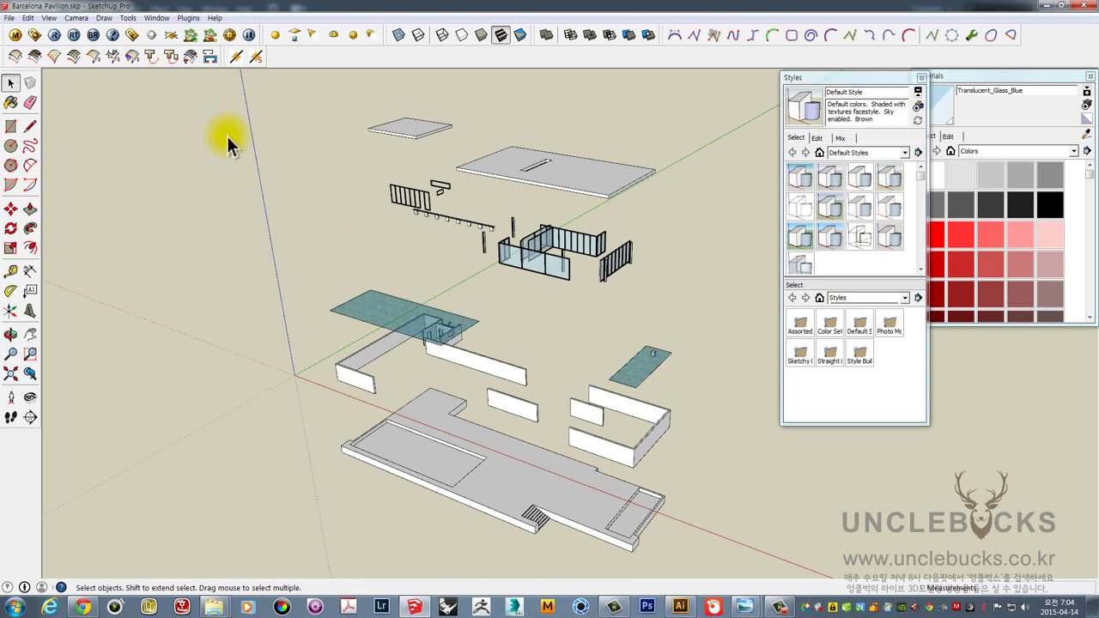
click(50, 18)
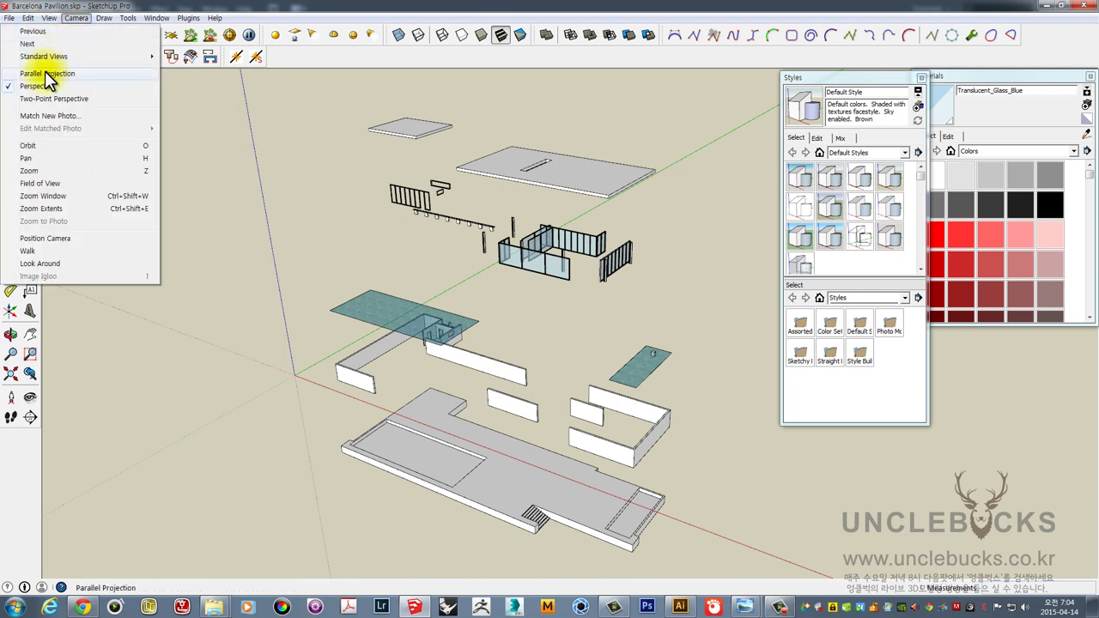
- Switch the view to parallel projection and orbit slightly
click(45, 73)
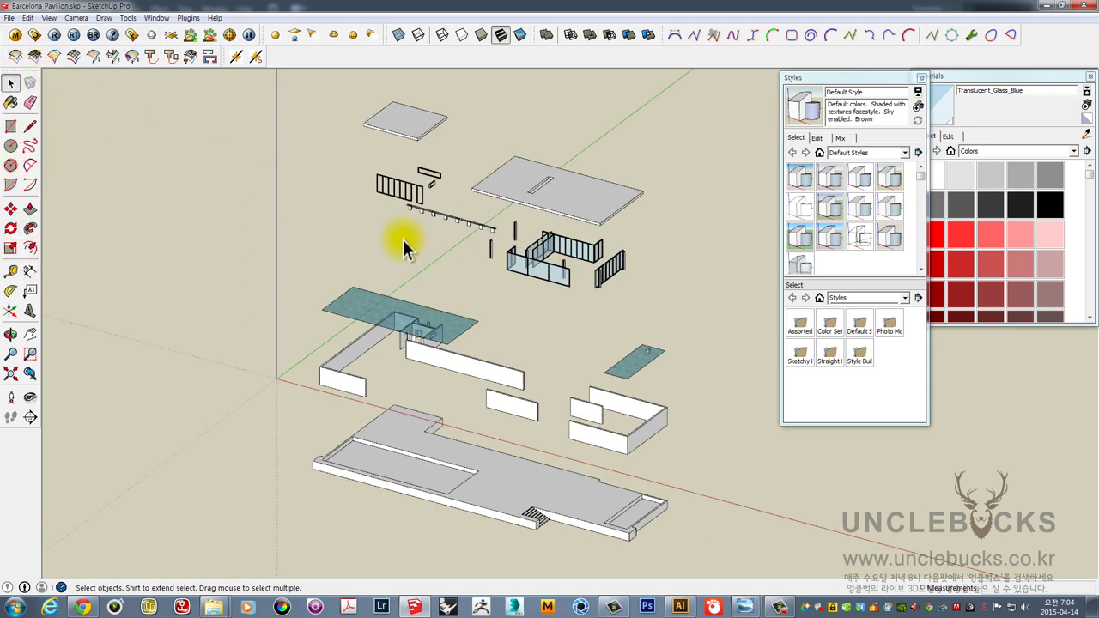
mouse_move(403, 240)
mouse_down()
mouse_move(420, 258)
mouse_move(414, 278)
mouse_up()
mouse_move(409, 276)
mouse_down()
mouse_move(392, 277)
mouse_move(400, 283)
mouse_up()
key(space)
- Lift the large and small pools higher above the walls
click(427, 322)
shift+click(625, 364)
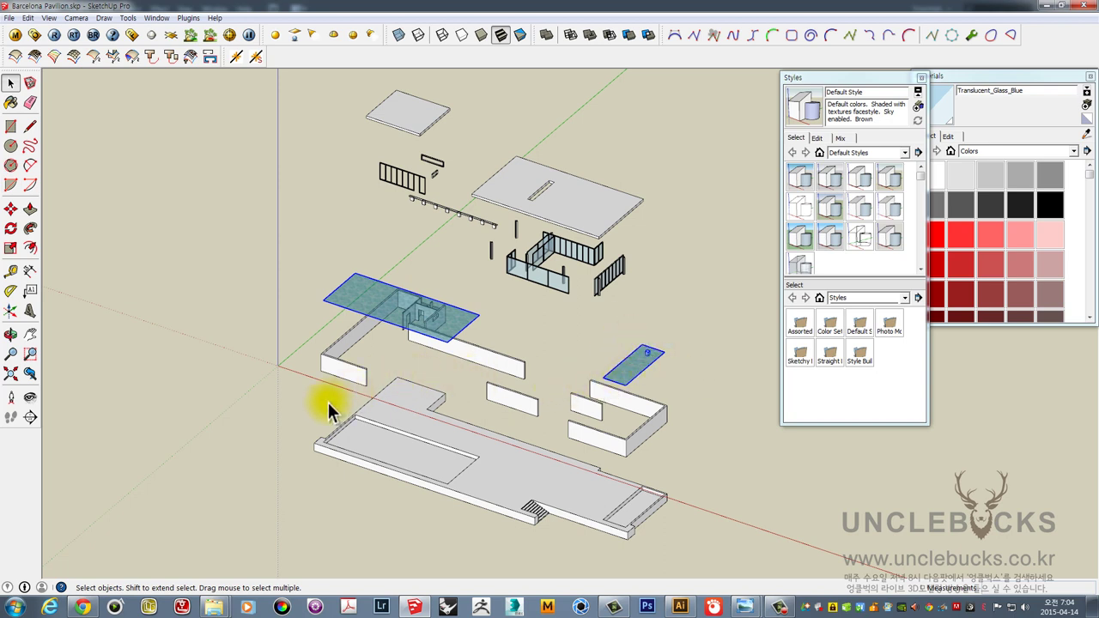
key(m)
drag(279, 369, 271, 332)
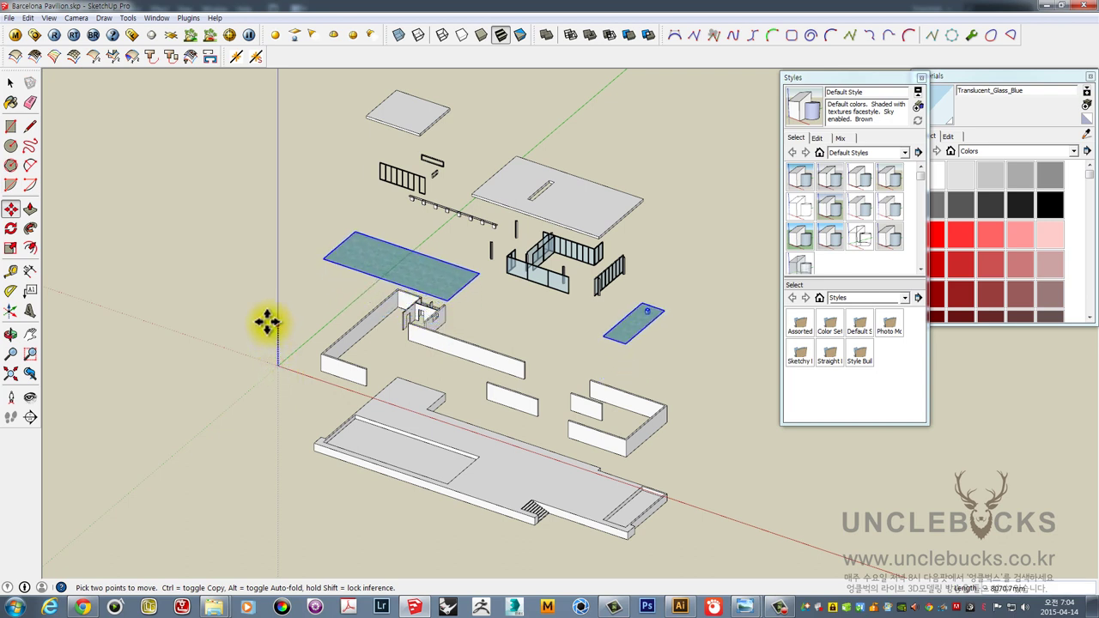
click(269, 324)
key(space)
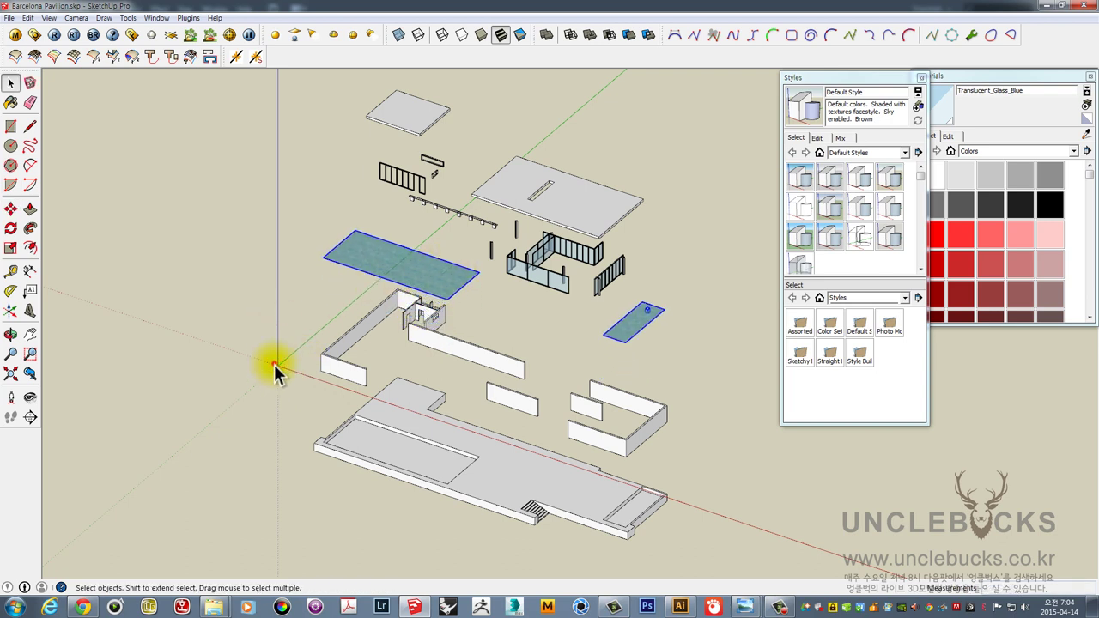
click(390, 361)
- Move the long, L-shaped and right-hand wall pieces to a new height
click(443, 354)
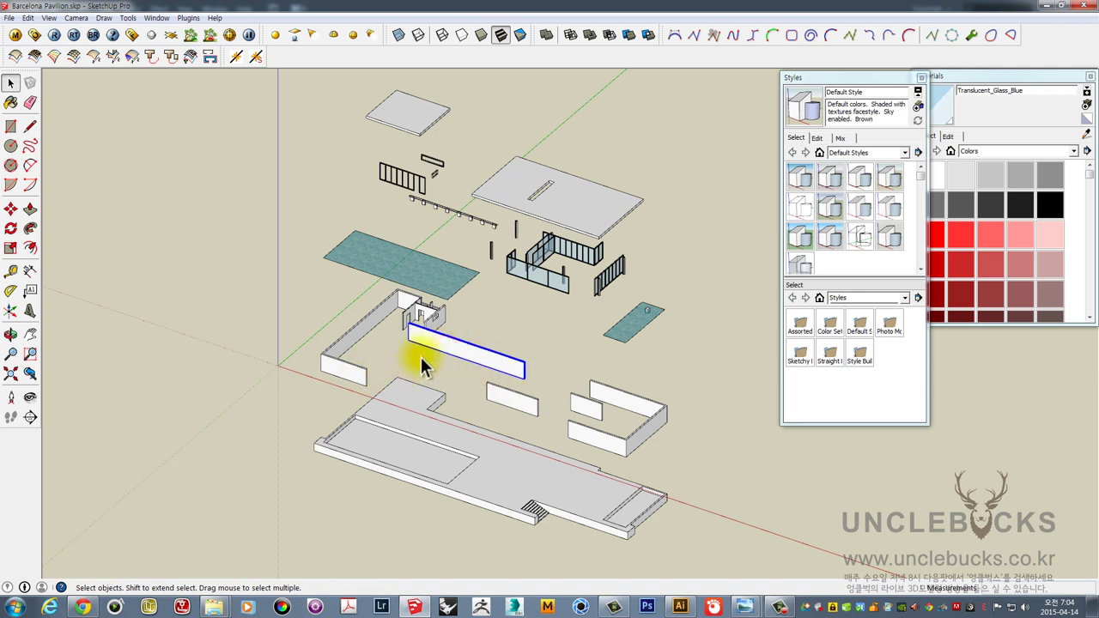
shift+click(355, 313)
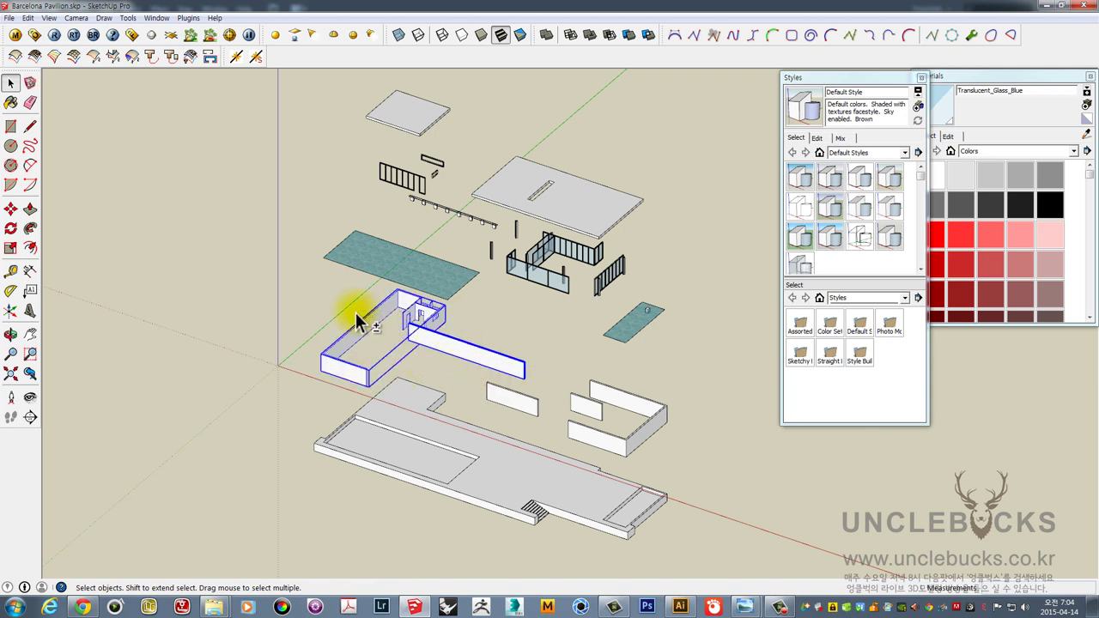
drag(584, 411, 497, 443)
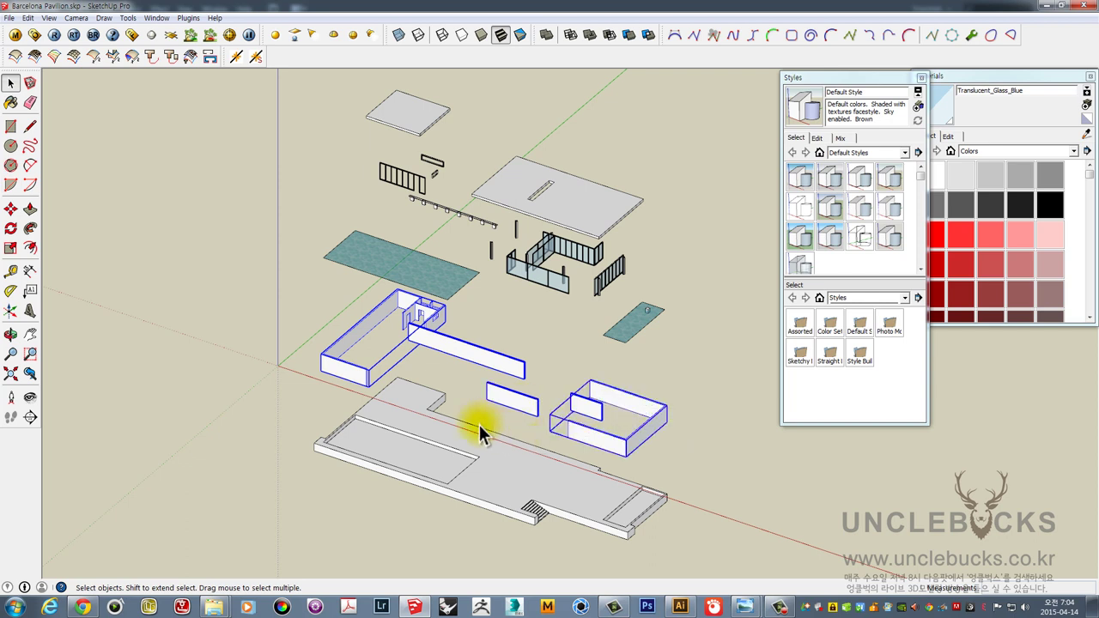
key(m)
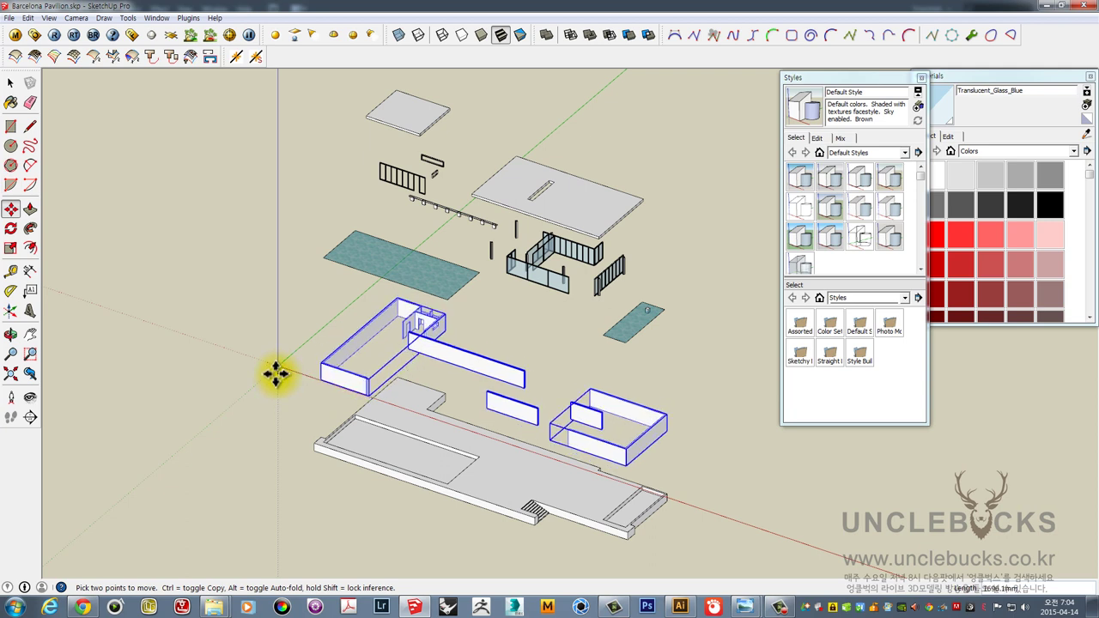
click(276, 373)
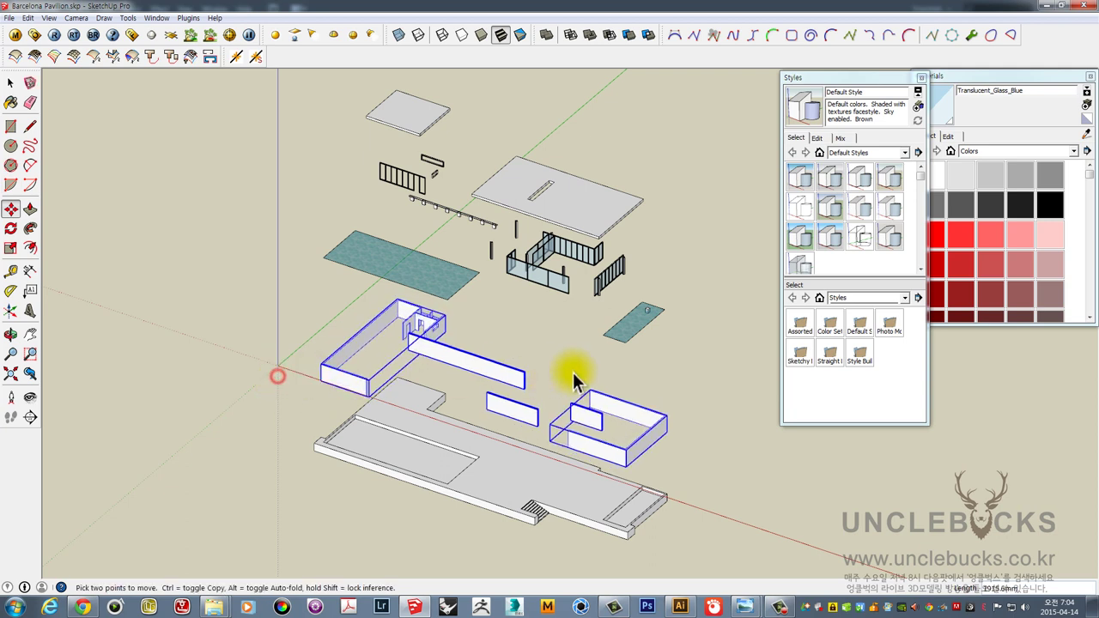
key(space)
click(688, 391)
- Raise both roof slabs higher above the glass walls
click(584, 203)
shift+click(415, 111)
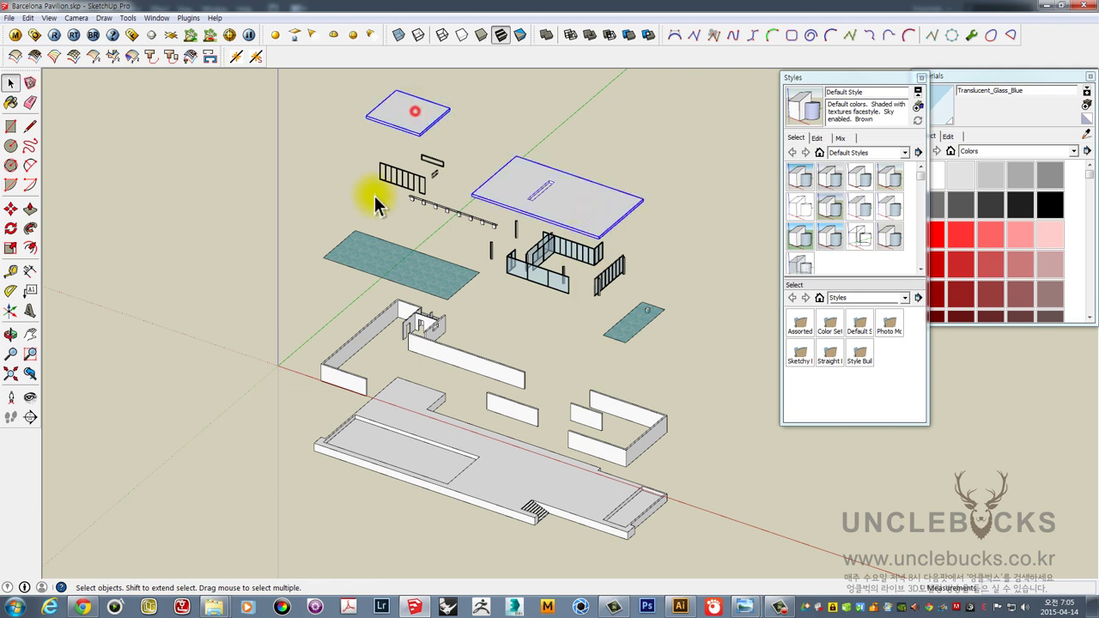
key(m)
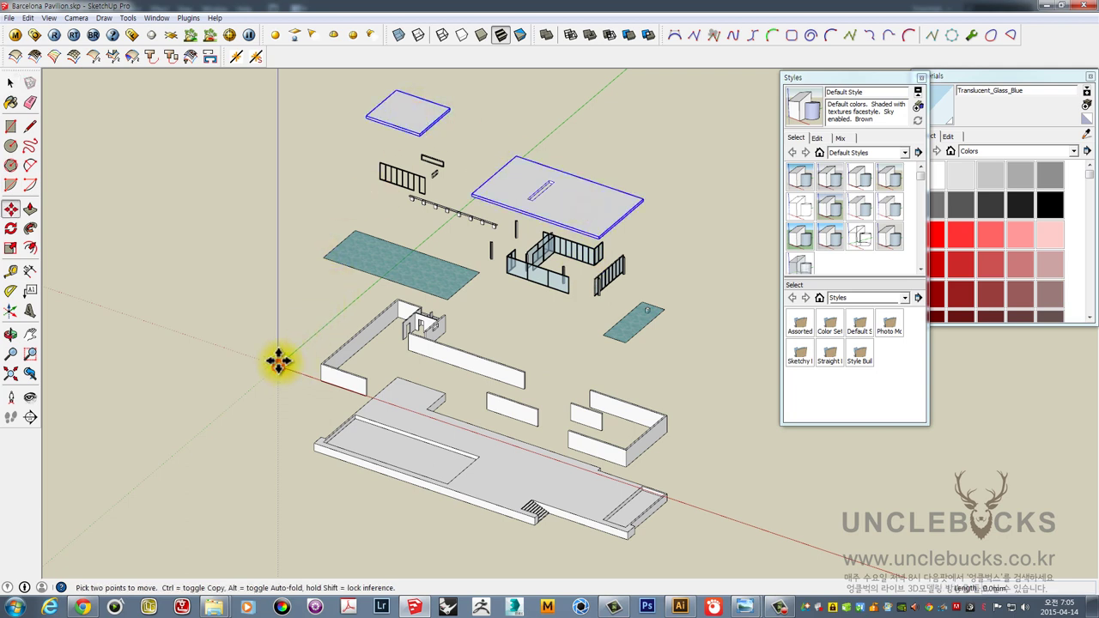
click(277, 361)
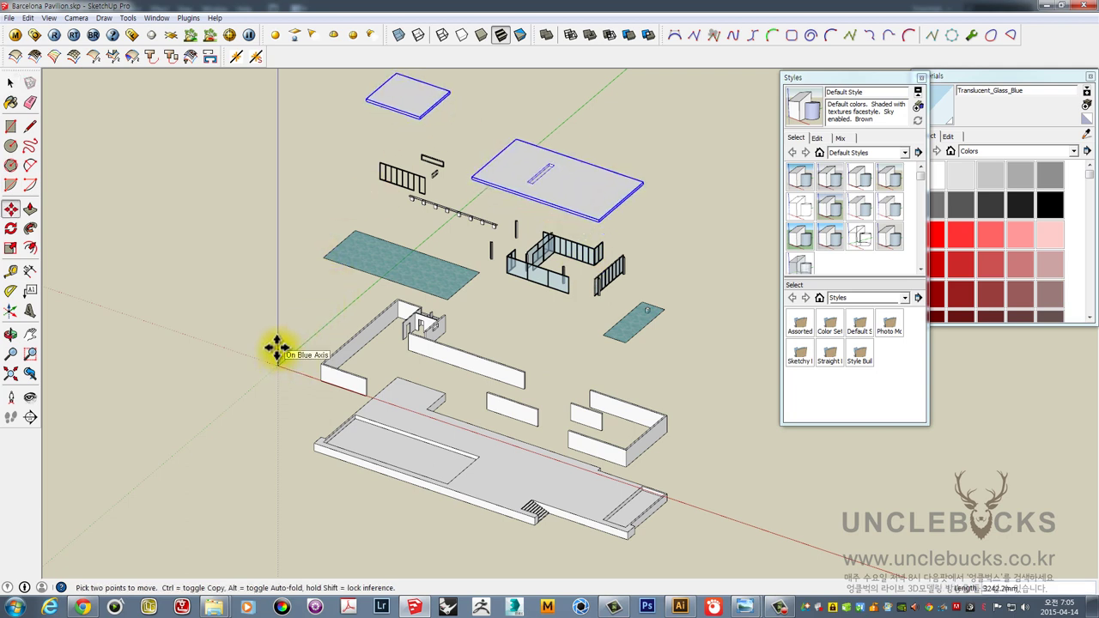
click(278, 348)
key(space)
click(659, 155)
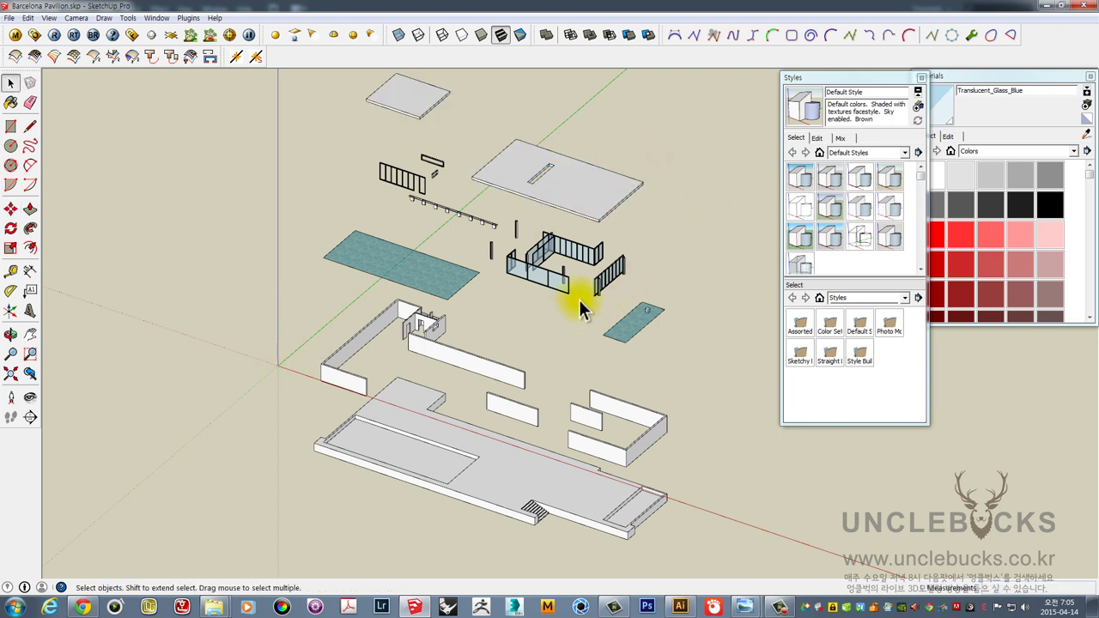
- Nudge the large and small blue glass panels slightly higher, then deselect them
mouse_move(664, 263)
mouse_down()
mouse_move(678, 270)
mouse_move(668, 281)
mouse_move(634, 279)
mouse_up()
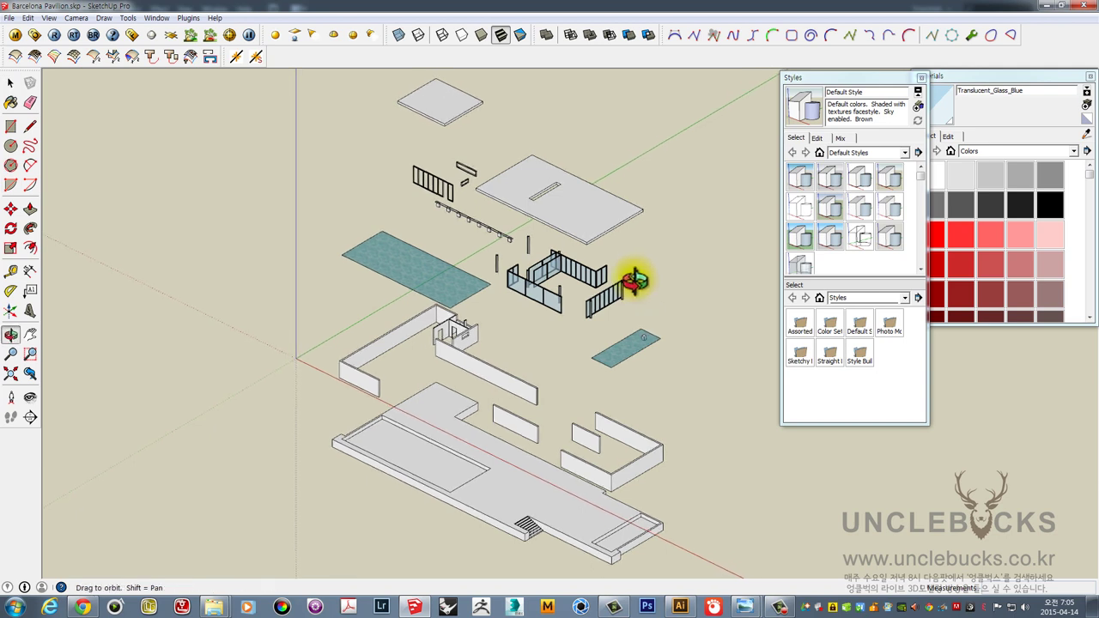
key(space)
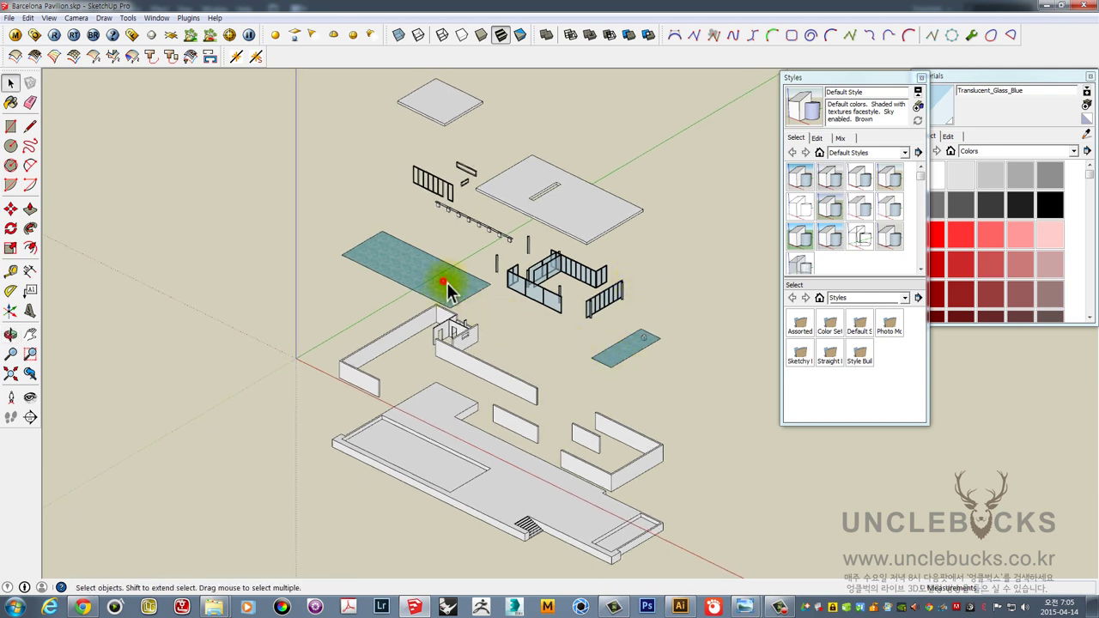
click(443, 281)
shift+click(640, 339)
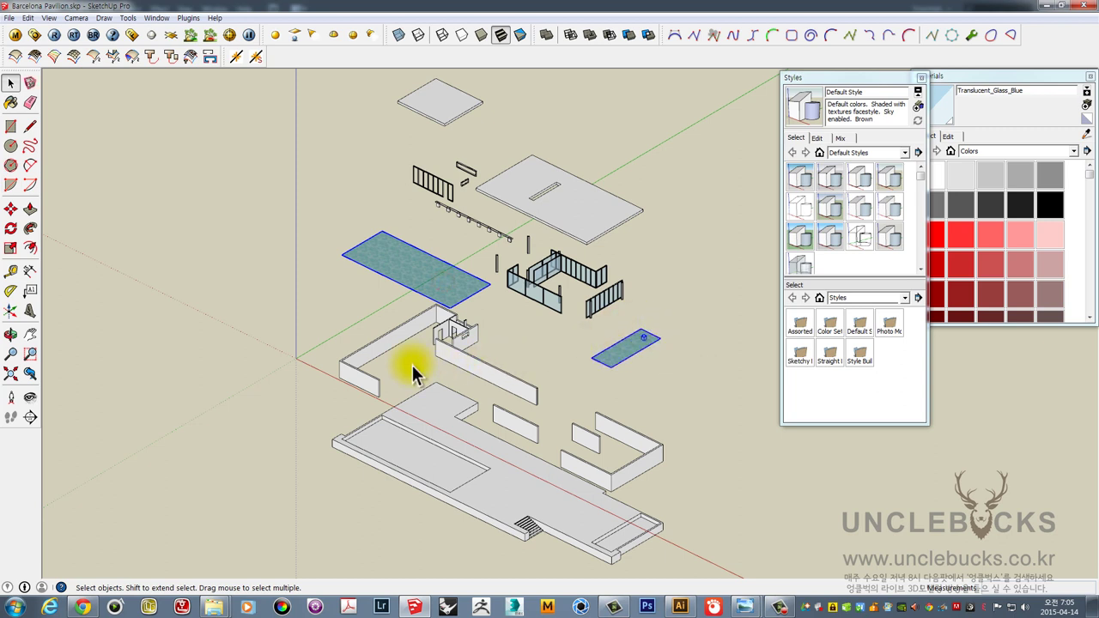
key(m)
click(336, 378)
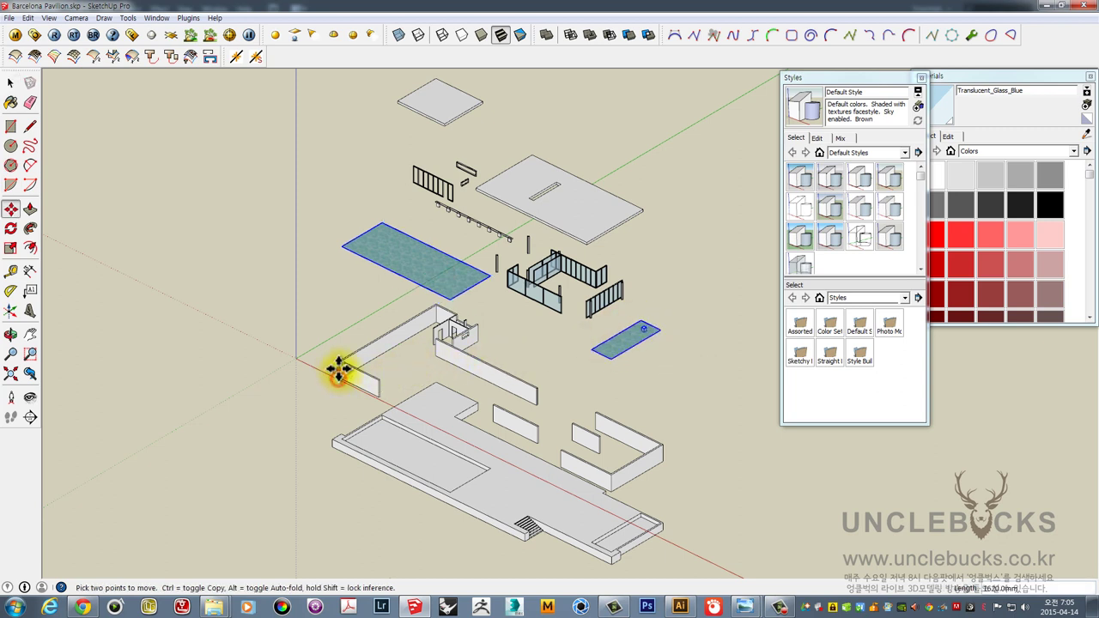
click(340, 370)
key(o)
drag(408, 329, 400, 336)
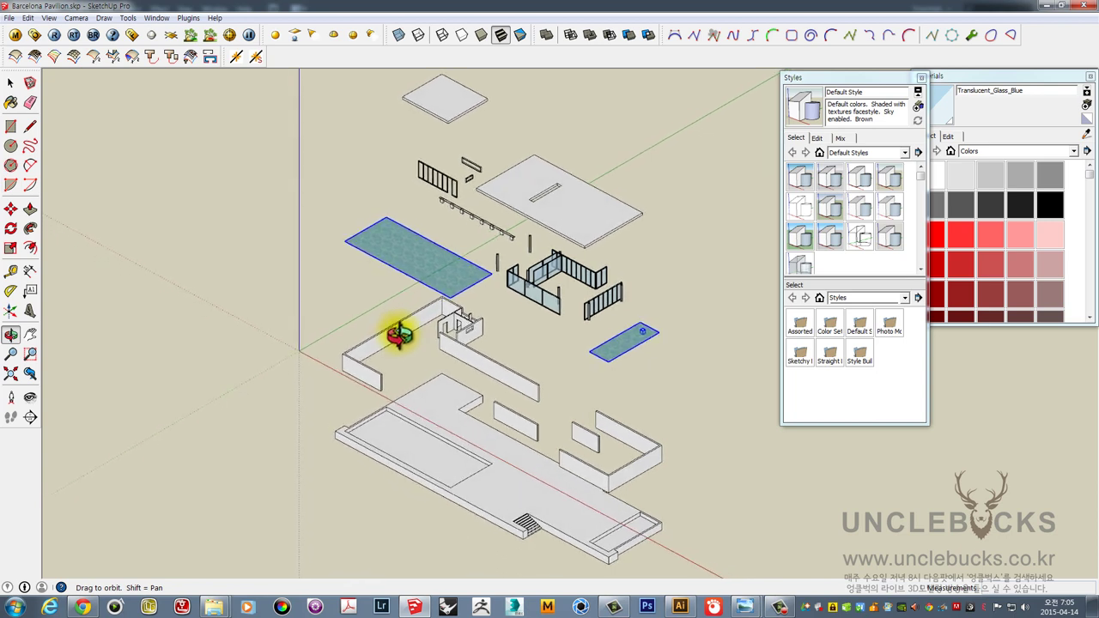
key(m)
key(space)
click(685, 277)
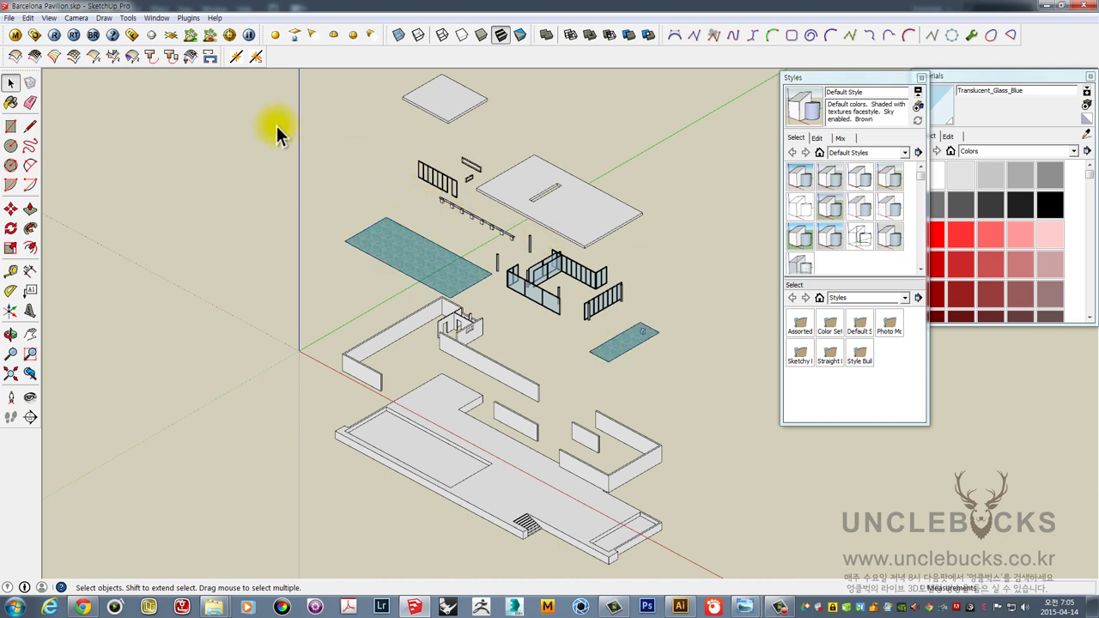
- Save the current view as Scene 1 in the Scenes panel
click(77, 18)
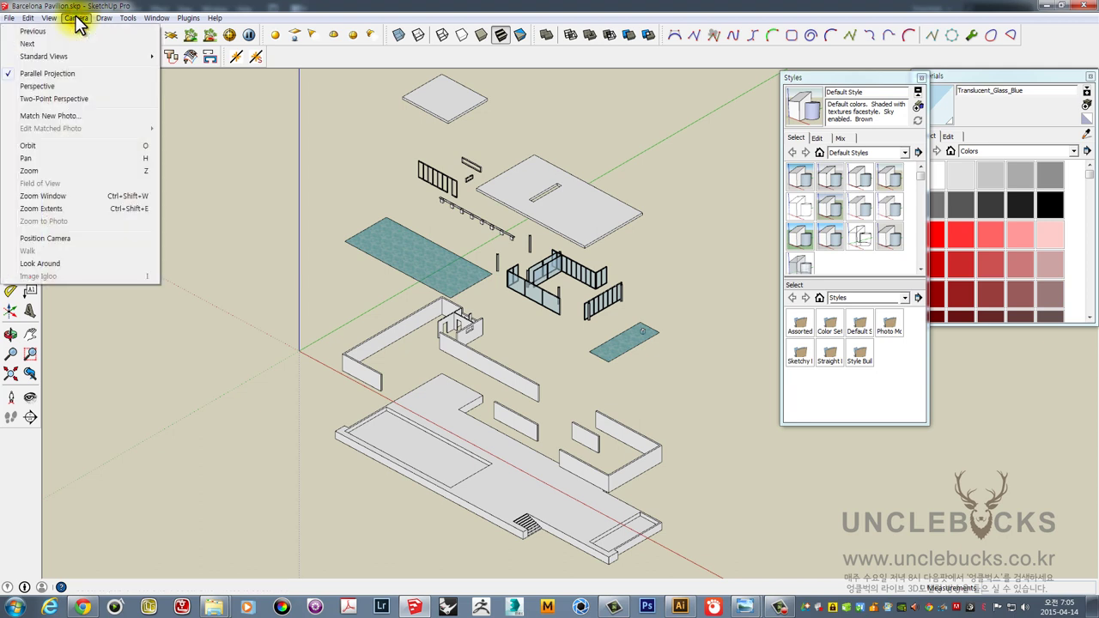
mouse_move(156, 18)
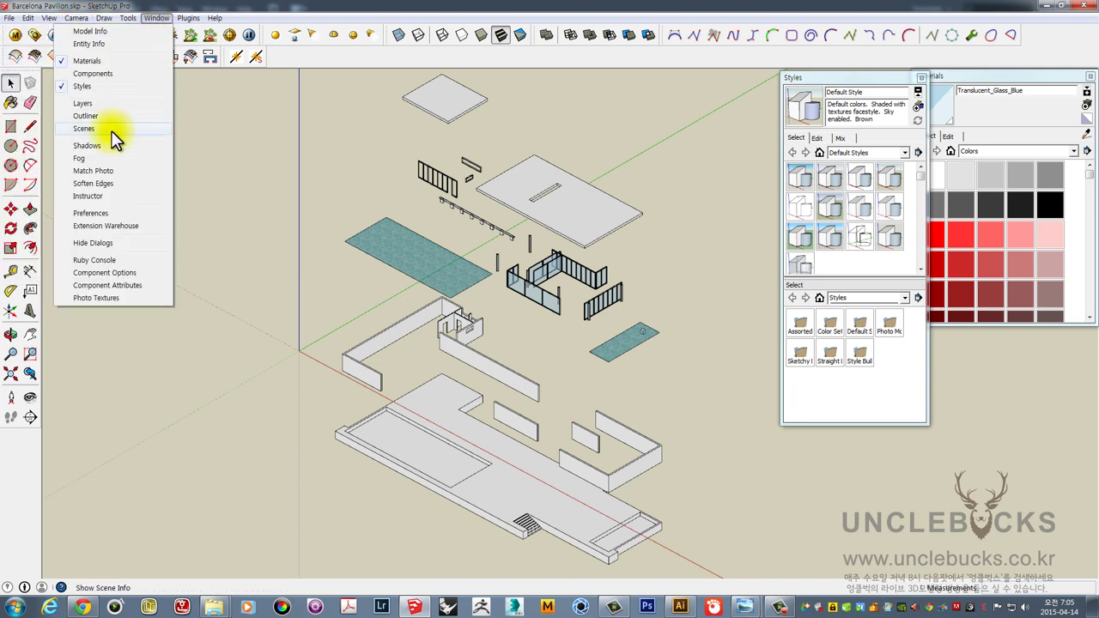
click(113, 130)
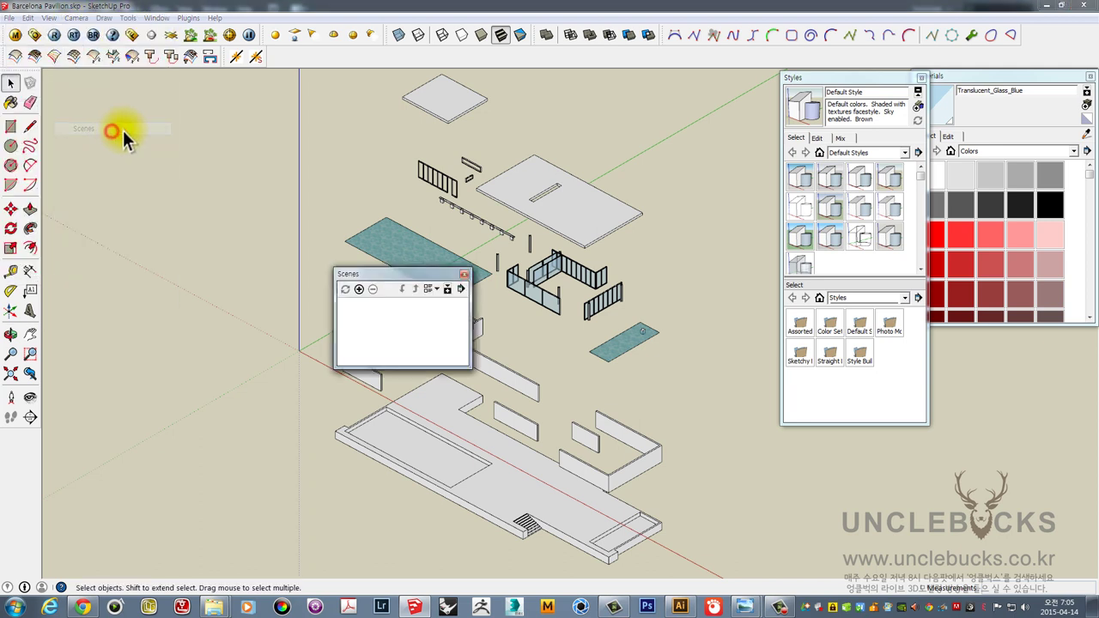
click(357, 289)
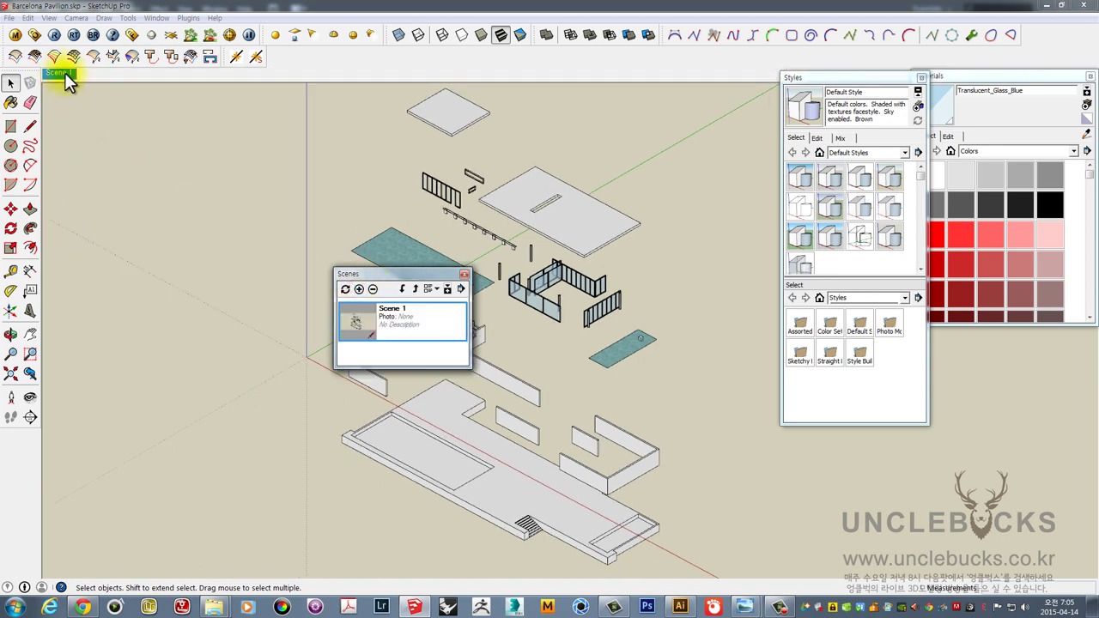
click(464, 275)
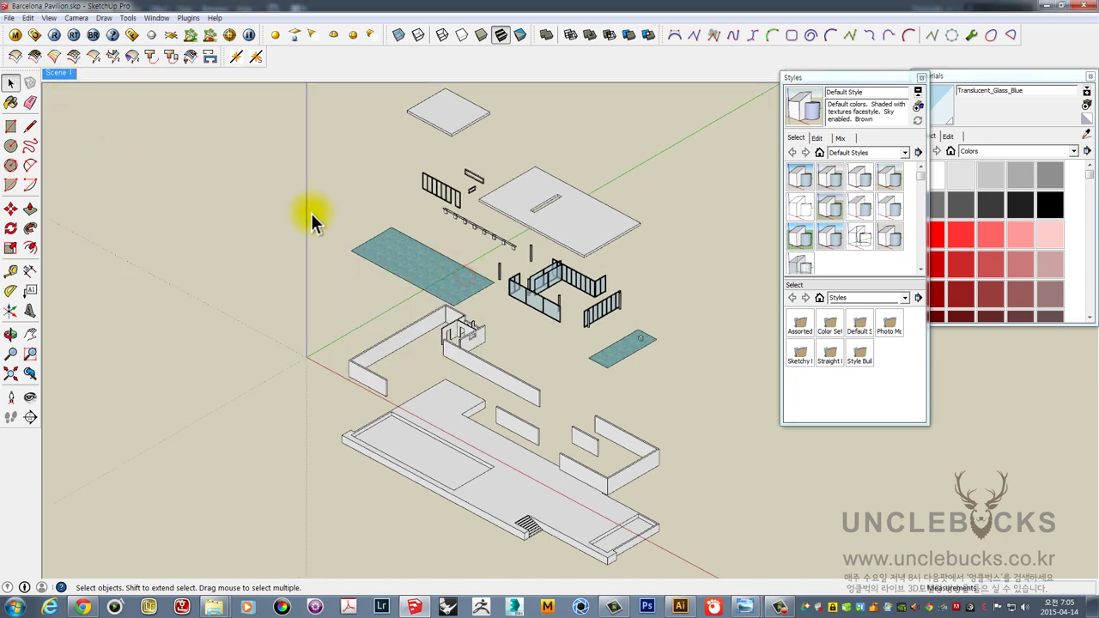
- Orbit to a different angle and save it as Scene 2
mouse_move(257, 206)
mouse_down()
mouse_move(466, 209)
mouse_move(490, 250)
mouse_up()
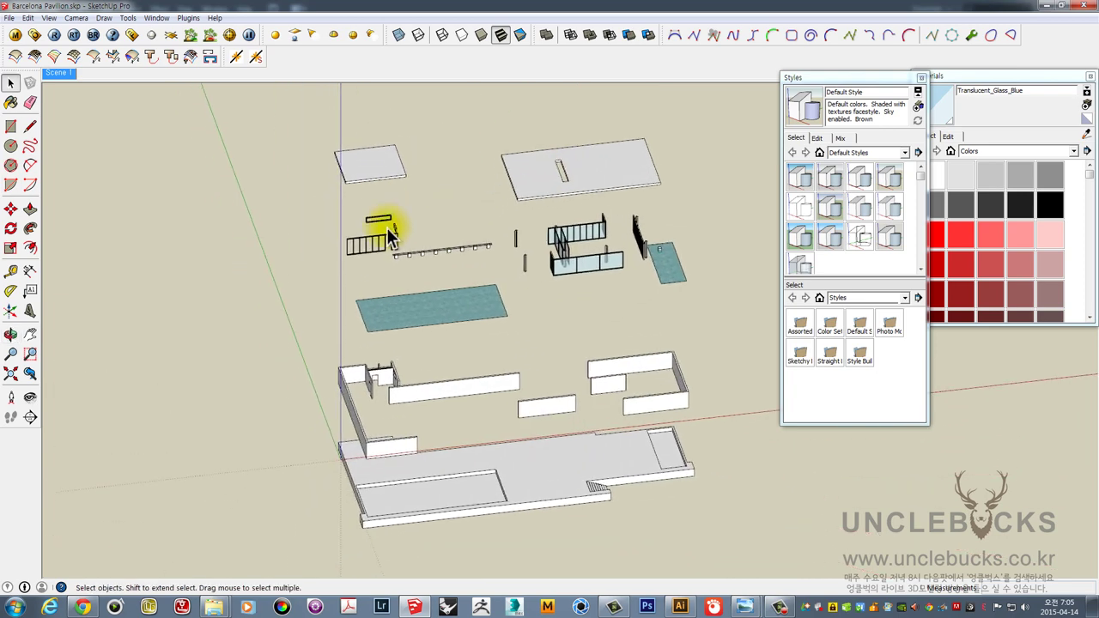
mouse_move(393, 233)
mouse_down()
mouse_move(540, 183)
mouse_move(576, 188)
mouse_move(558, 190)
mouse_move(566, 208)
mouse_up()
key(space)
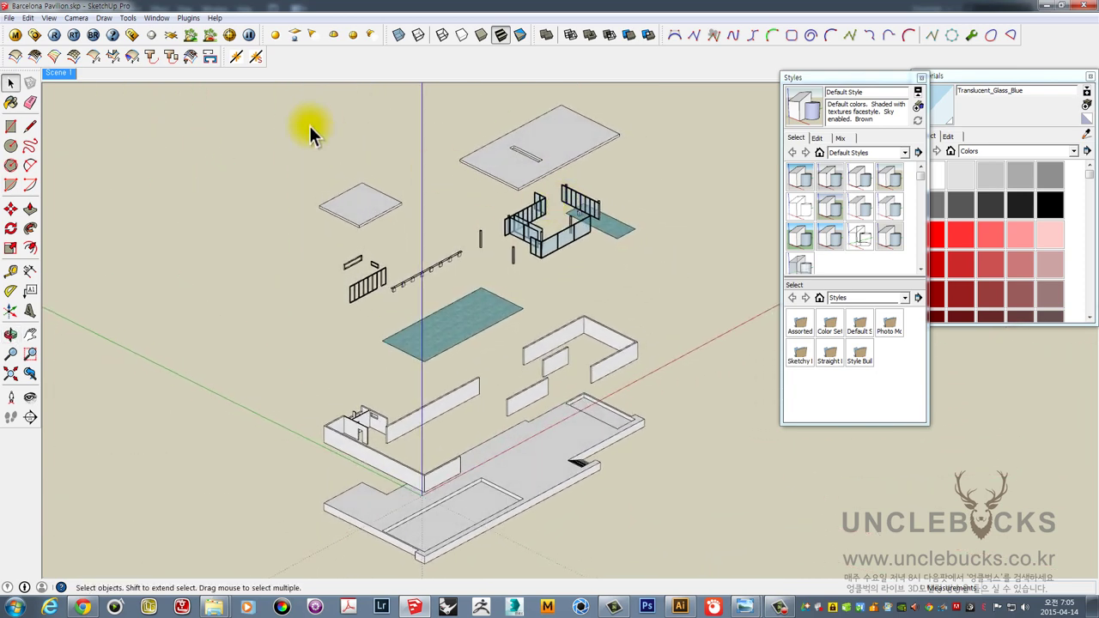
click(156, 18)
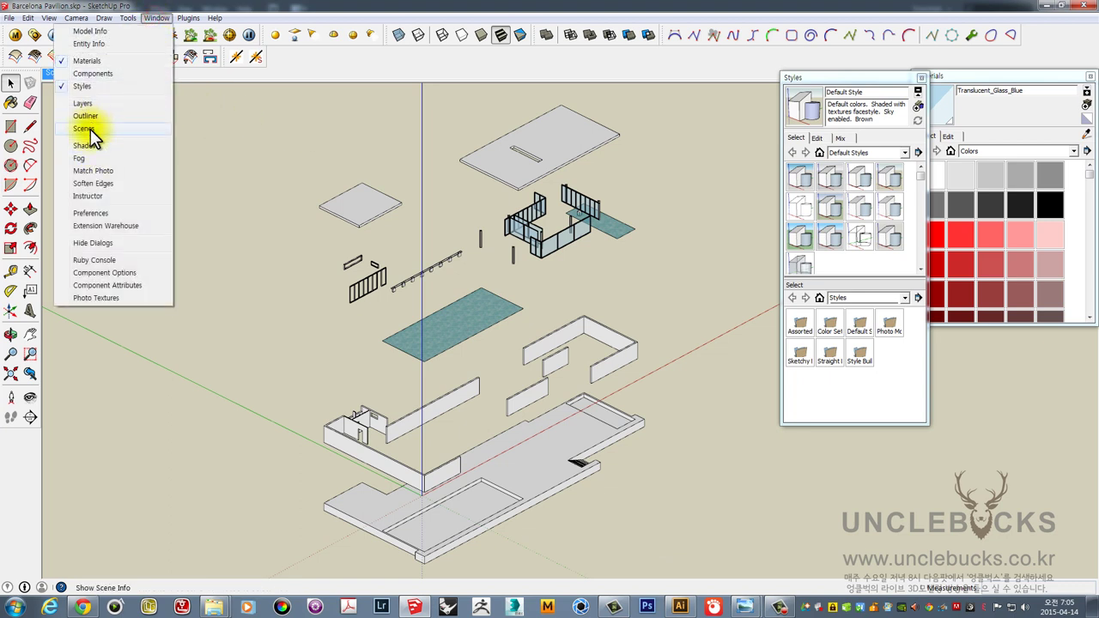
click(97, 129)
click(359, 288)
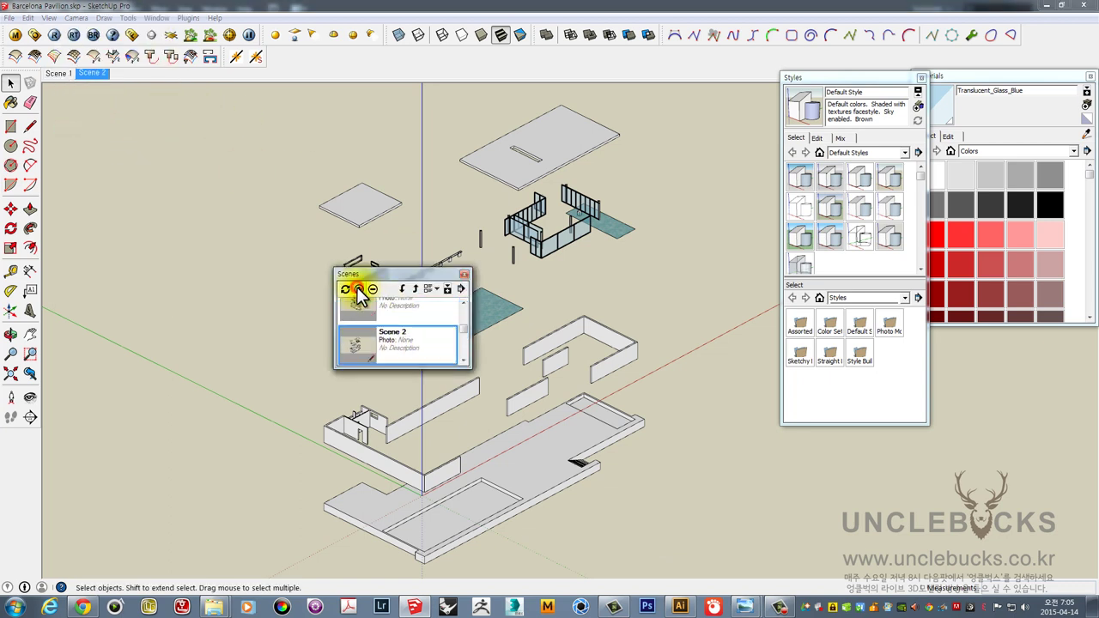
- Move the Scenes panel out of the way and return to the Scene 1 view
mouse_move(422, 274)
mouse_down()
mouse_move(1049, 372)
mouse_move(994, 340)
mouse_up()
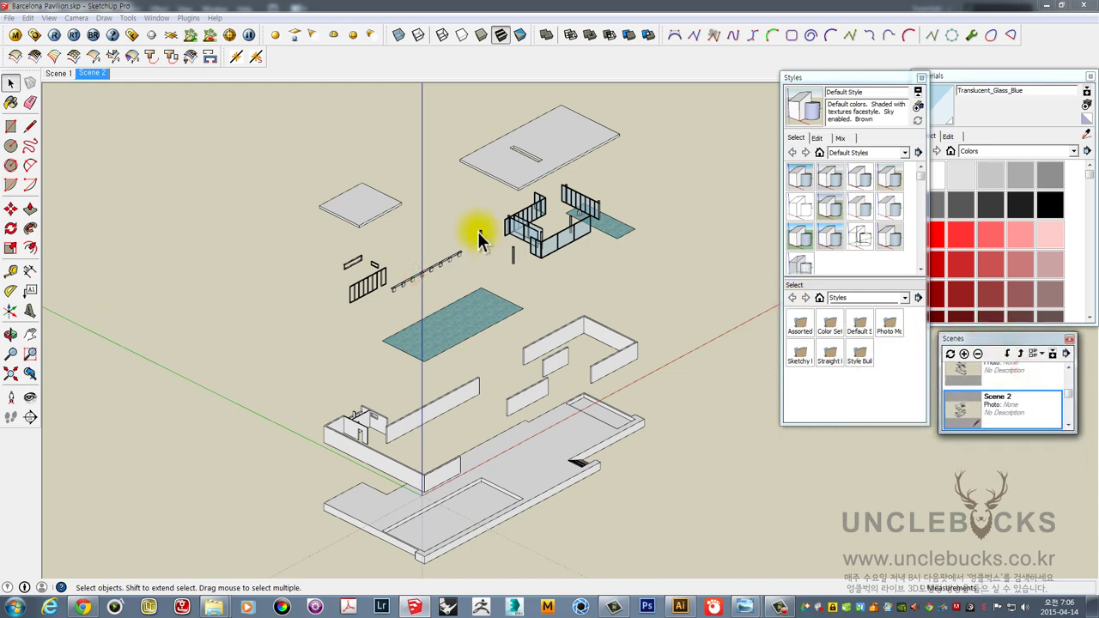
click(60, 73)
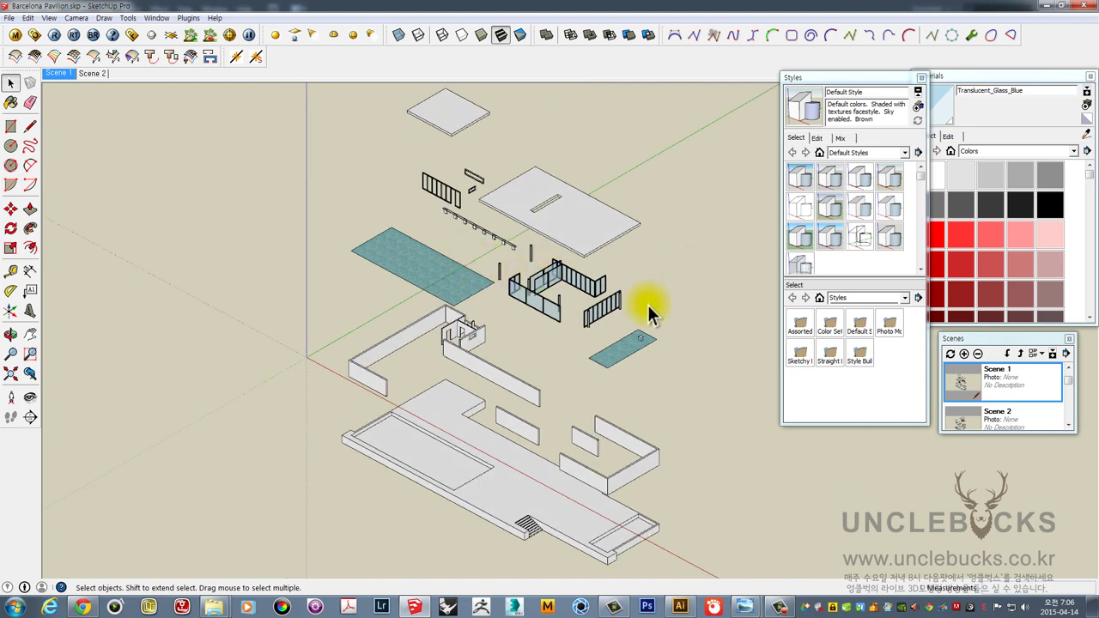
click(686, 304)
- Apply the HiddenLine style from Default Styles for white faces and black edges
click(798, 209)
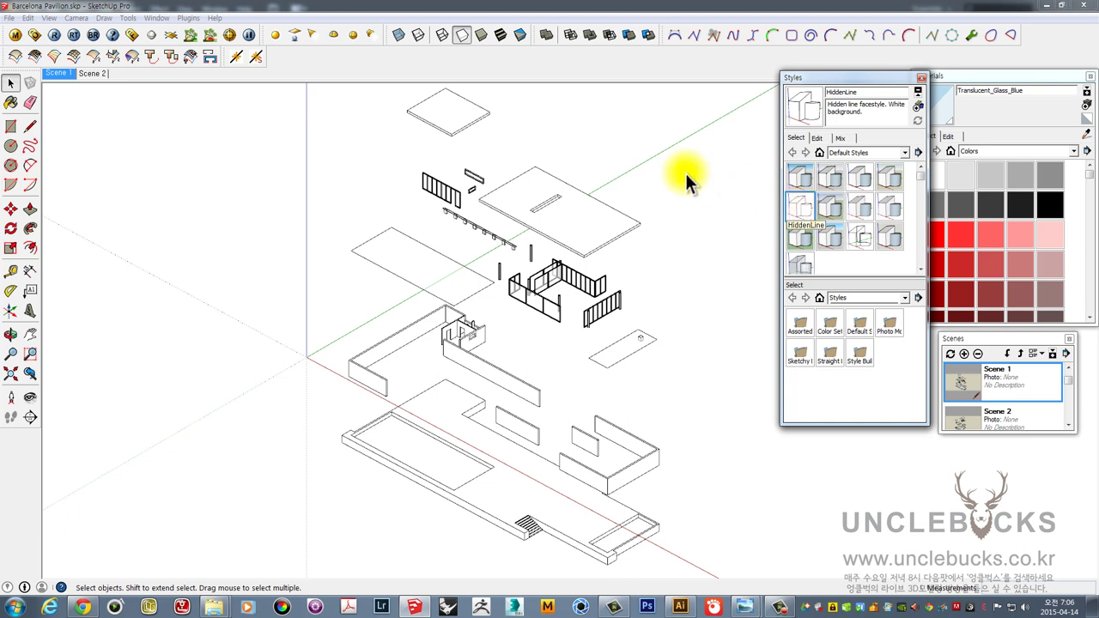
click(685, 174)
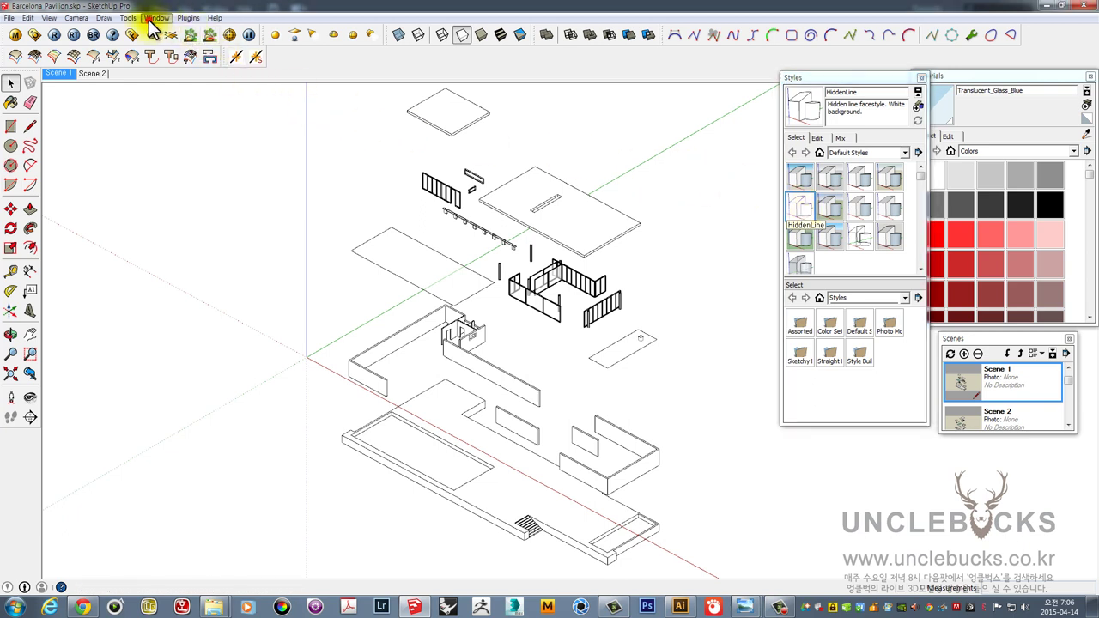
click(154, 18)
click(687, 140)
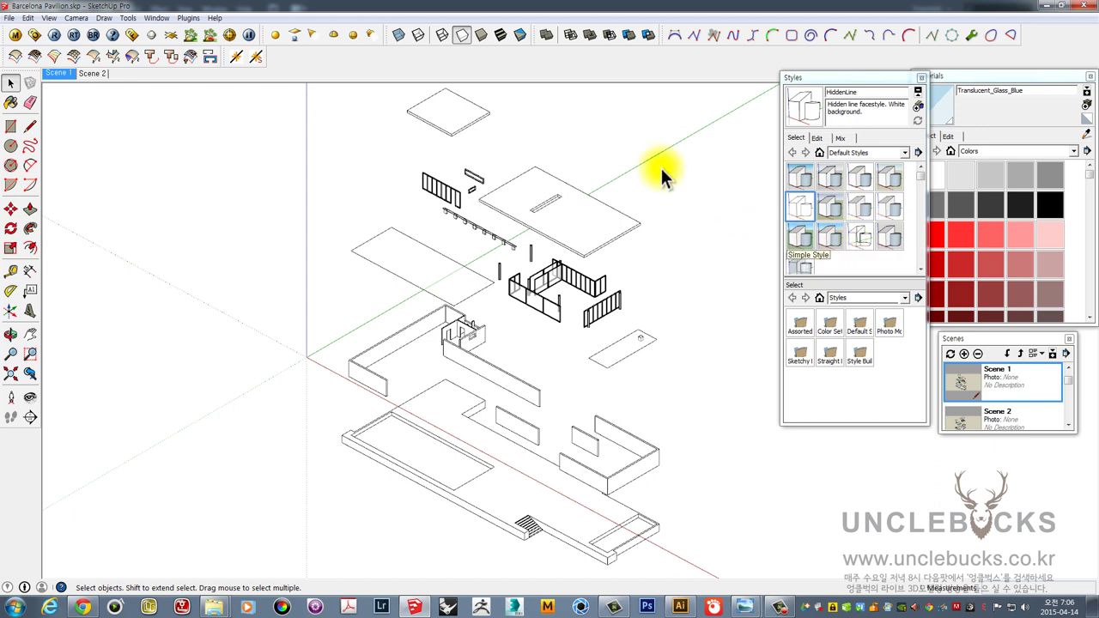
click(10, 18)
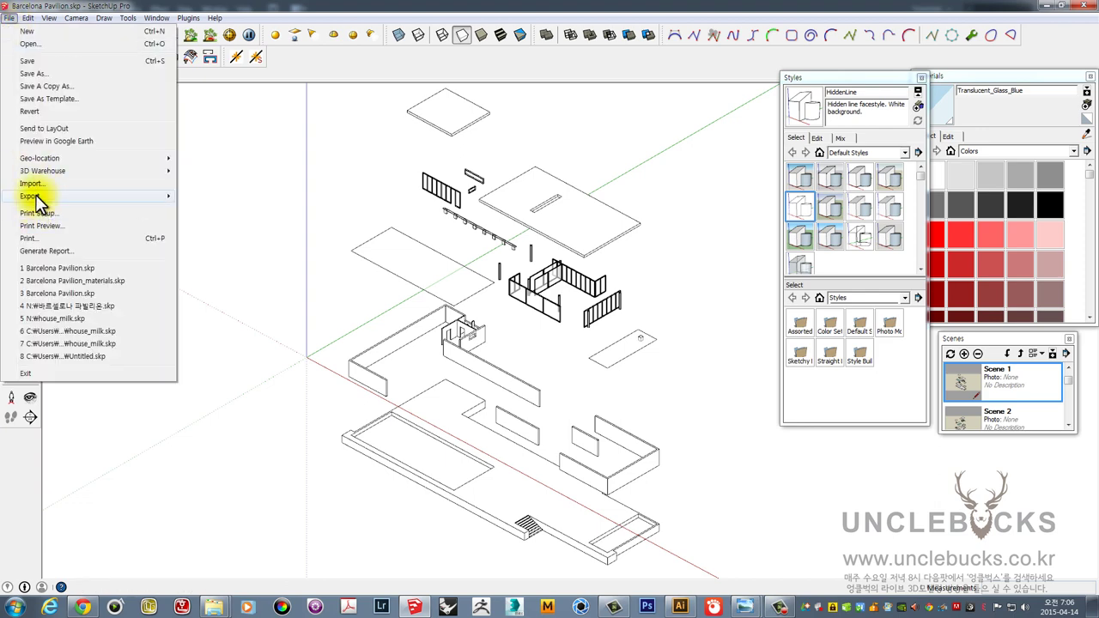
mouse_move(30, 196)
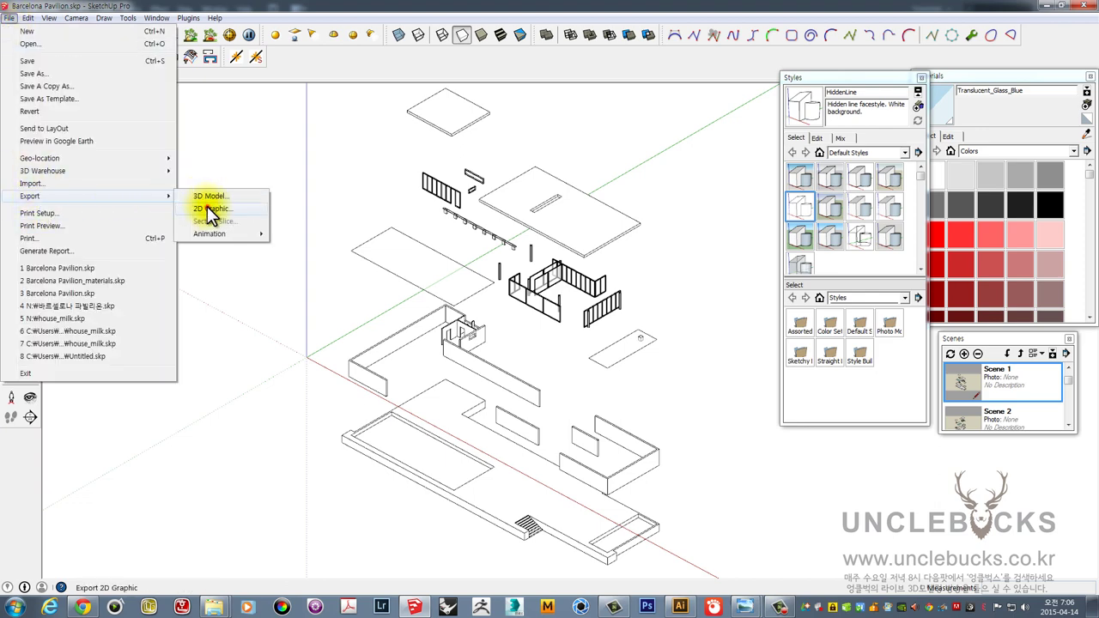
- Start a 2D graphic export, replacing 'color' in the file name to get Barcelona Pavilion_line
click(207, 208)
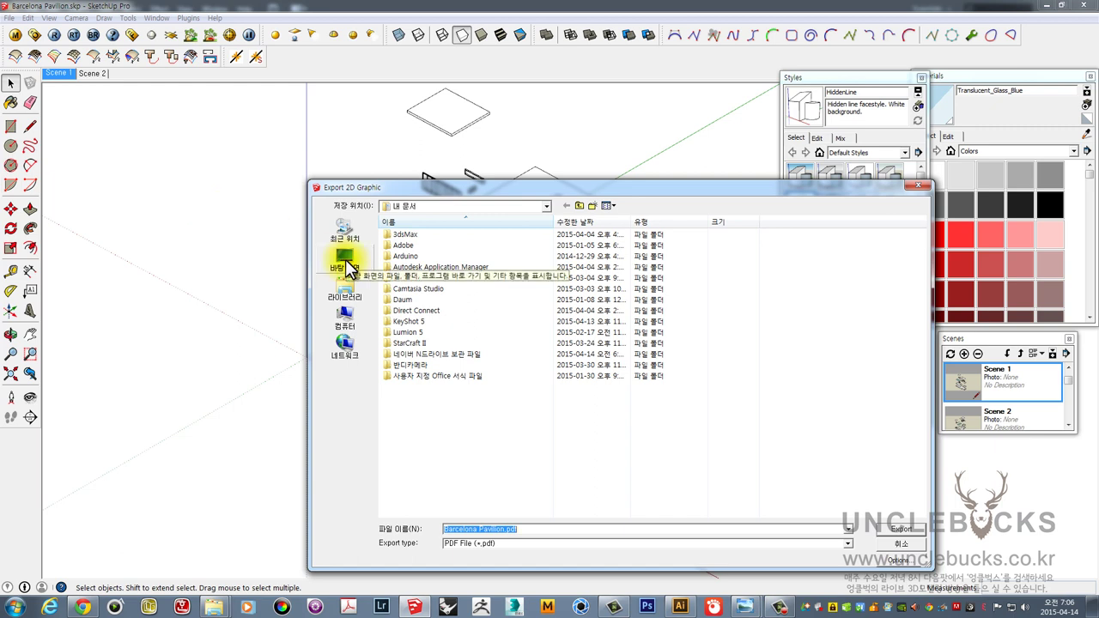
text(_color)
click(507, 326)
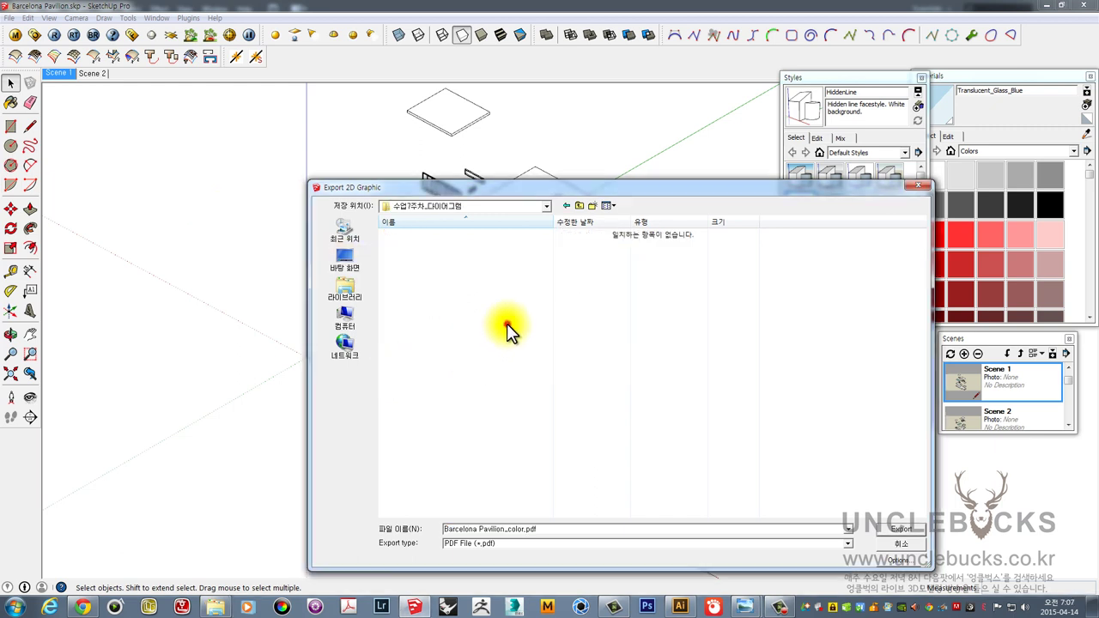
click(532, 527)
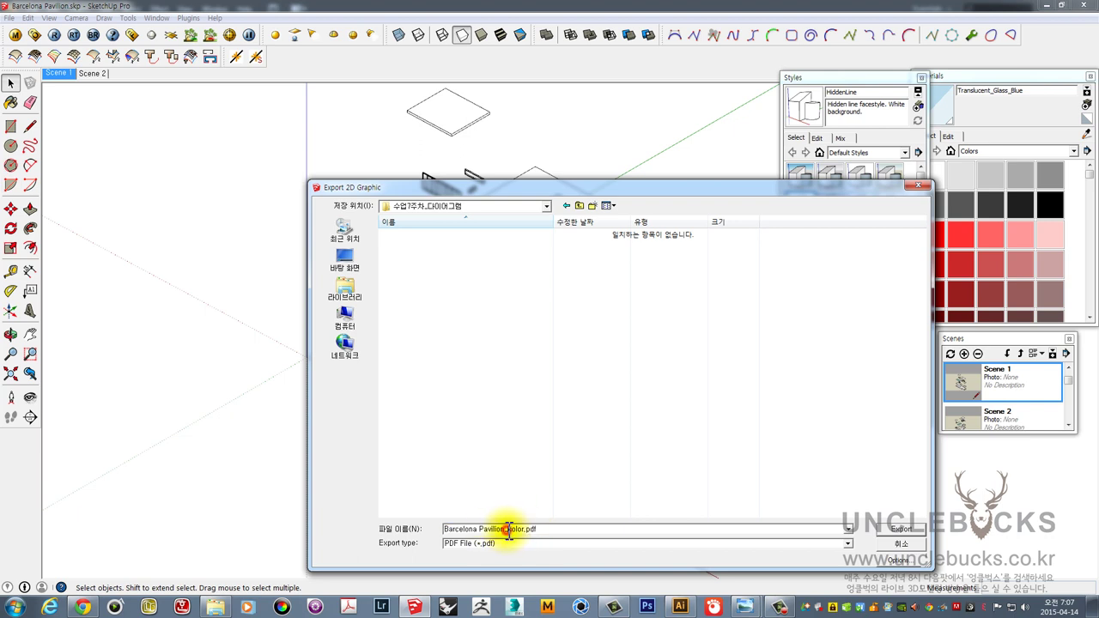
drag(507, 529, 525, 529)
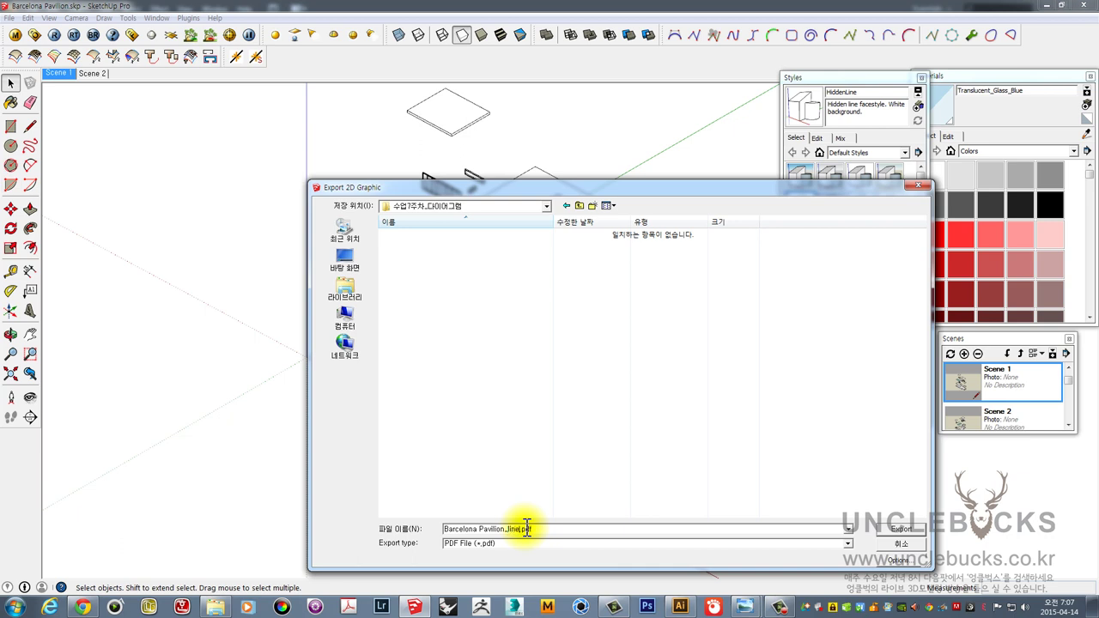
- In the hidden-line PDF options, switch off full-scale sizing and set the width to 500 mm
click(882, 559)
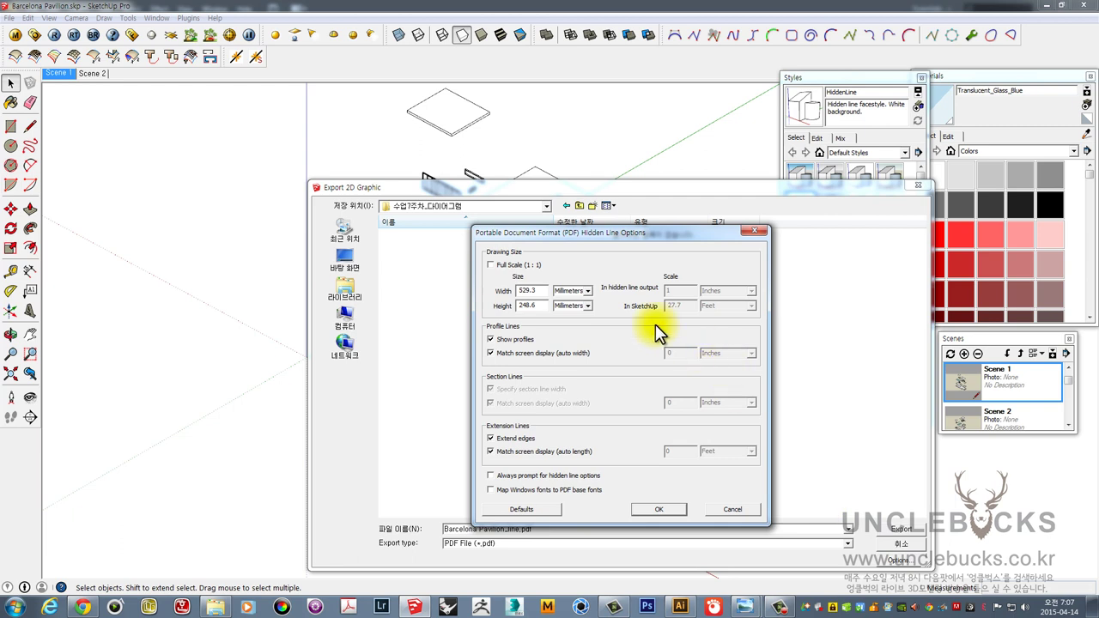
click(510, 268)
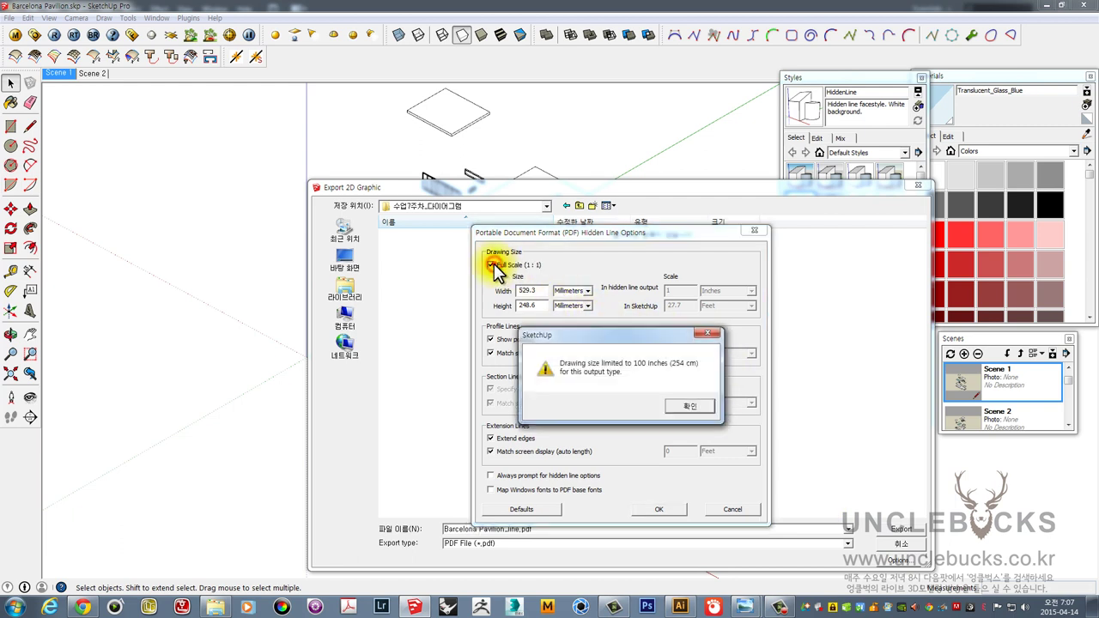
click(680, 405)
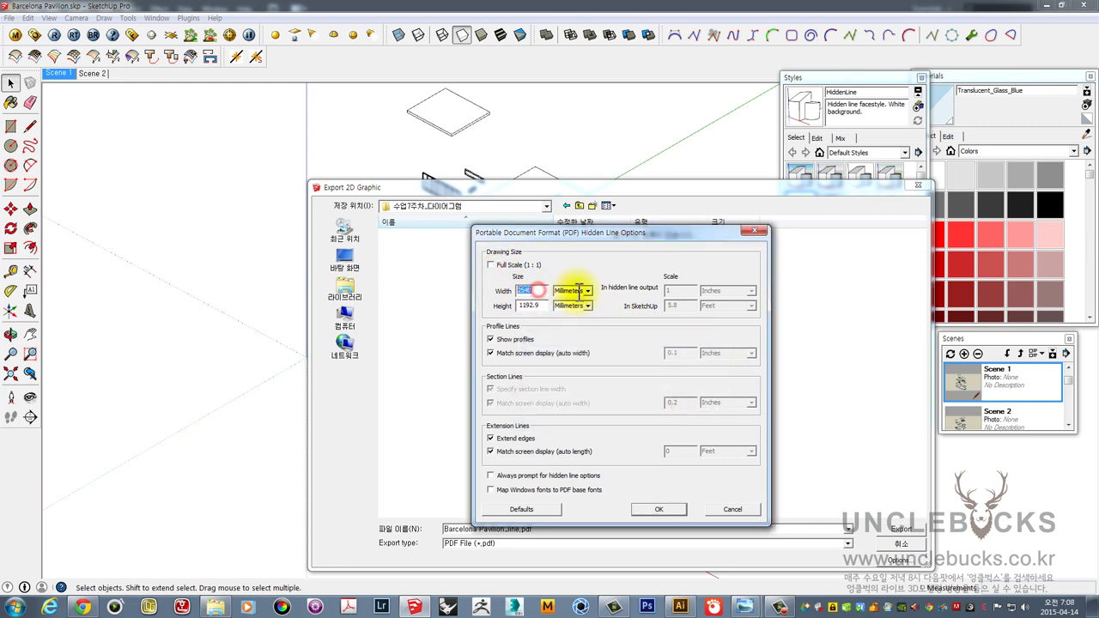
click(588, 291)
click(578, 307)
click(681, 406)
click(592, 305)
click(574, 322)
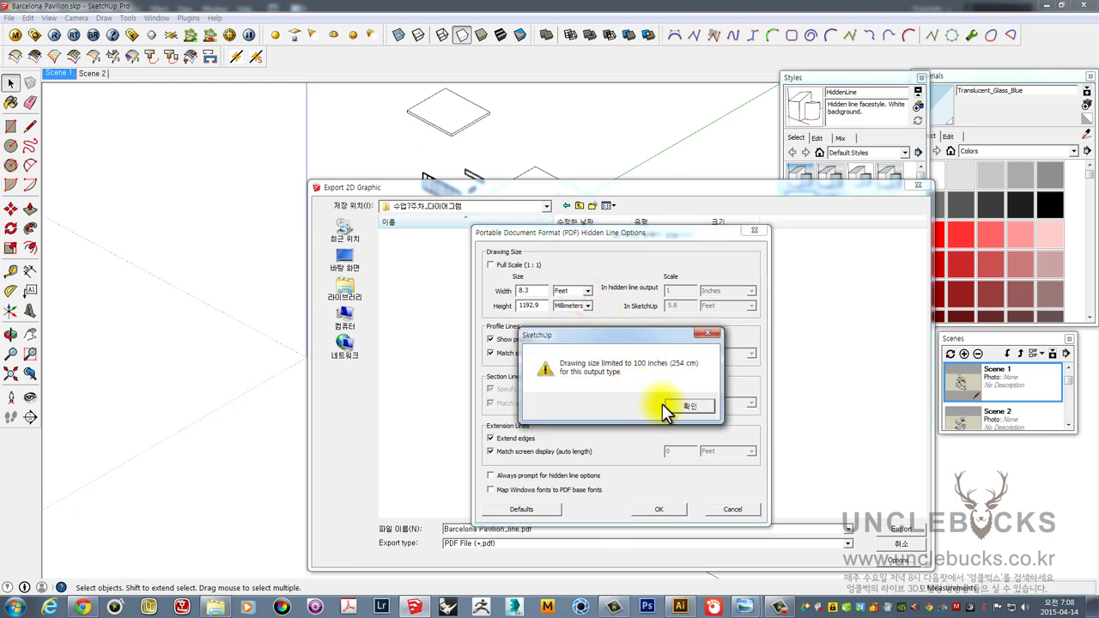
click(670, 404)
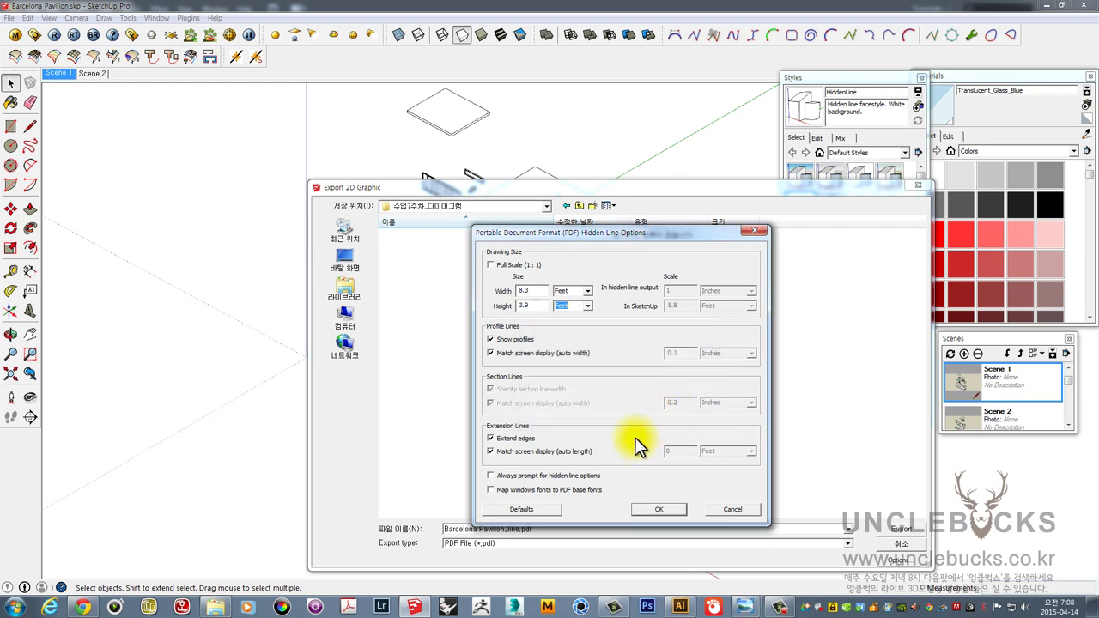
click(584, 290)
click(581, 316)
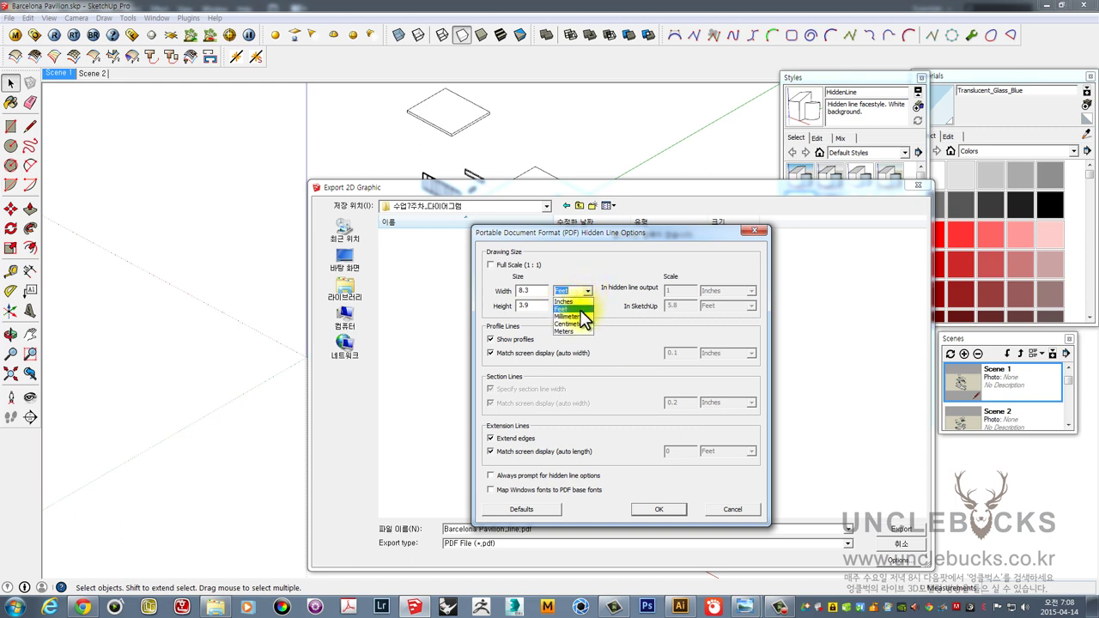
click(588, 304)
double_click(541, 290)
text(500)
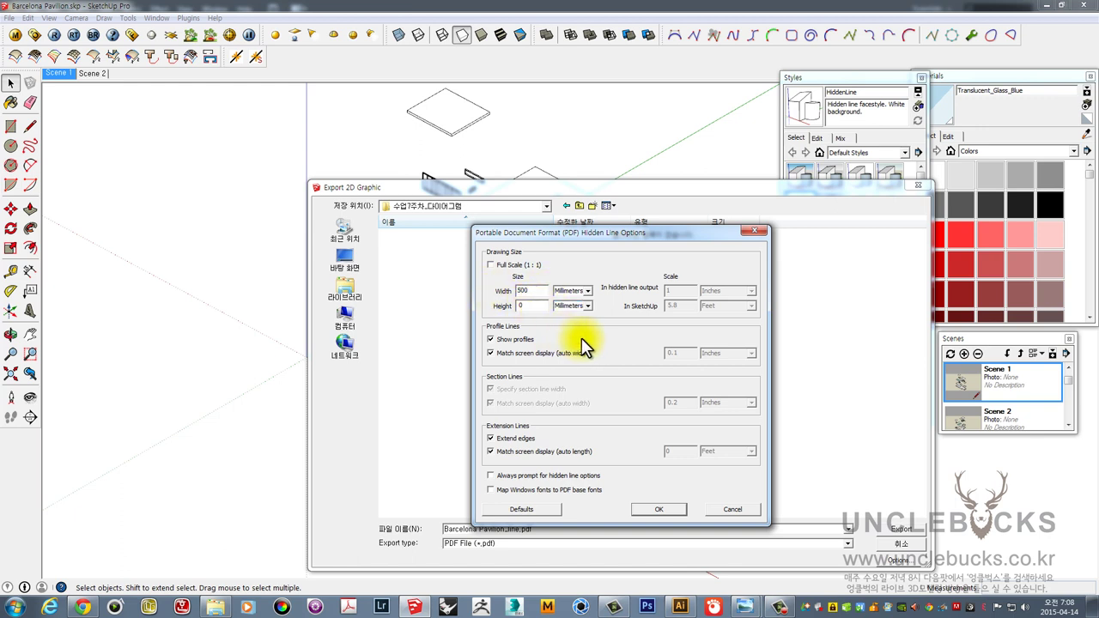
key(Return)
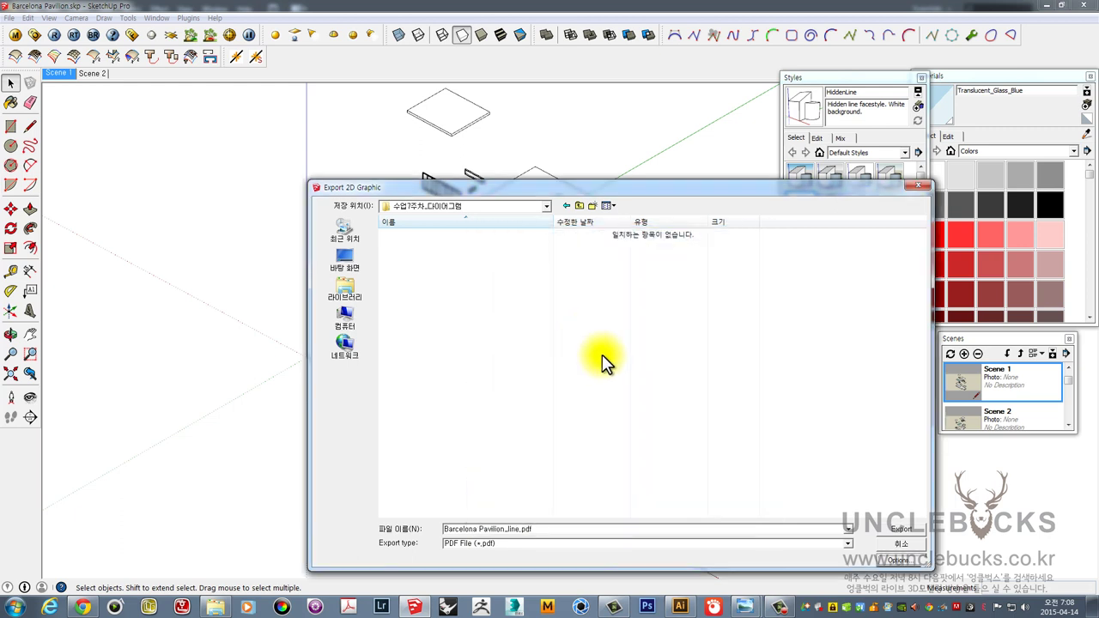
- Confirm the PDF options with Show profiles on, width 500 and height 234.8
click(899, 560)
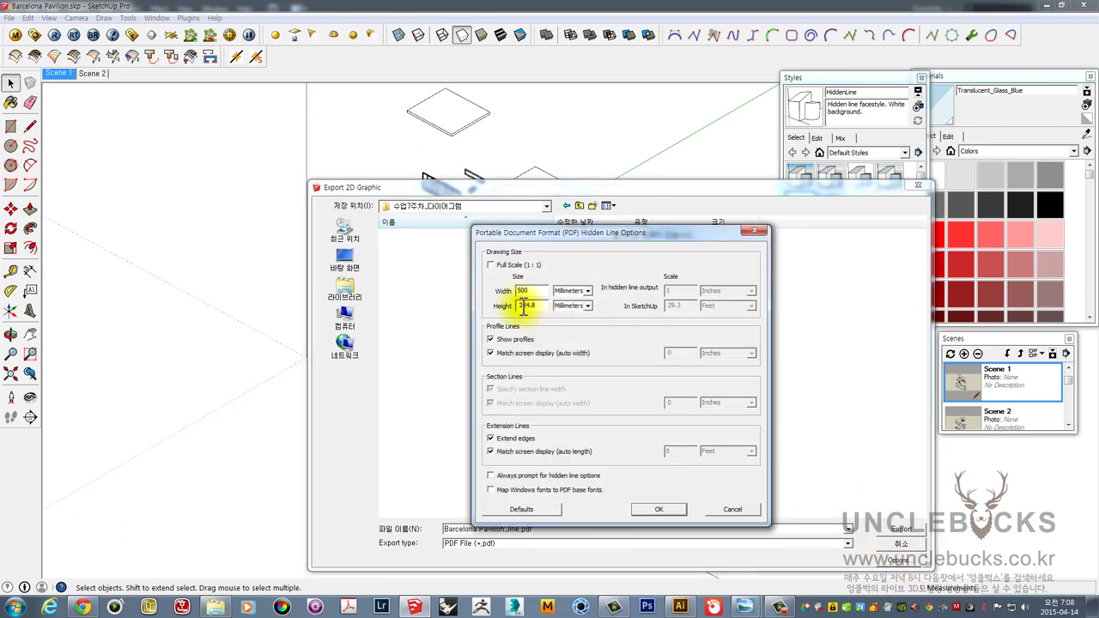
click(610, 338)
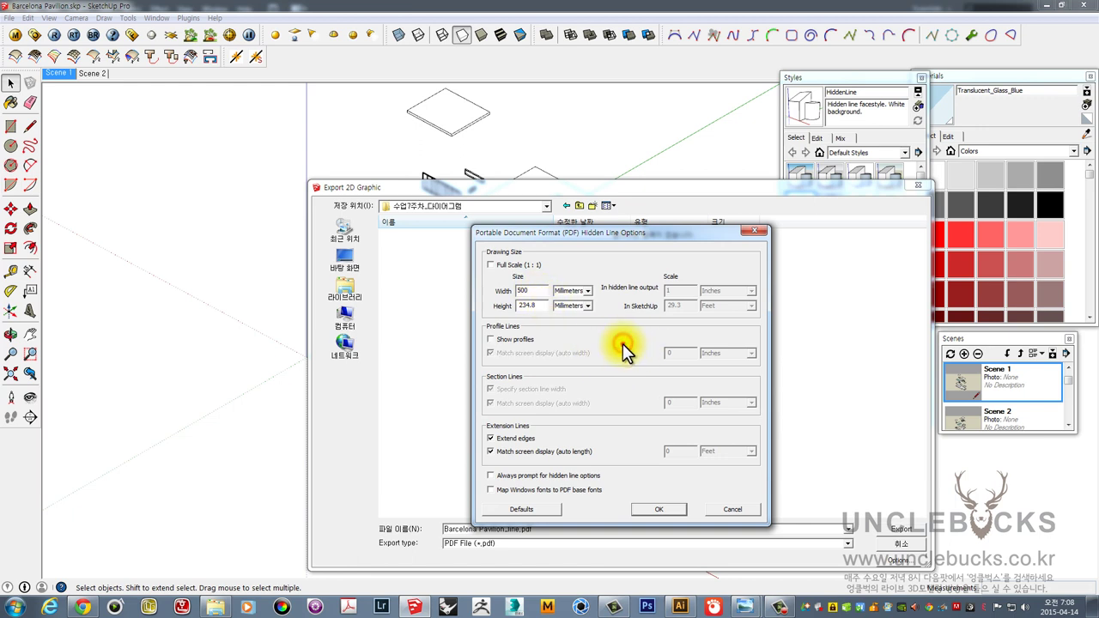
click(608, 341)
click(733, 509)
click(897, 558)
double_click(532, 291)
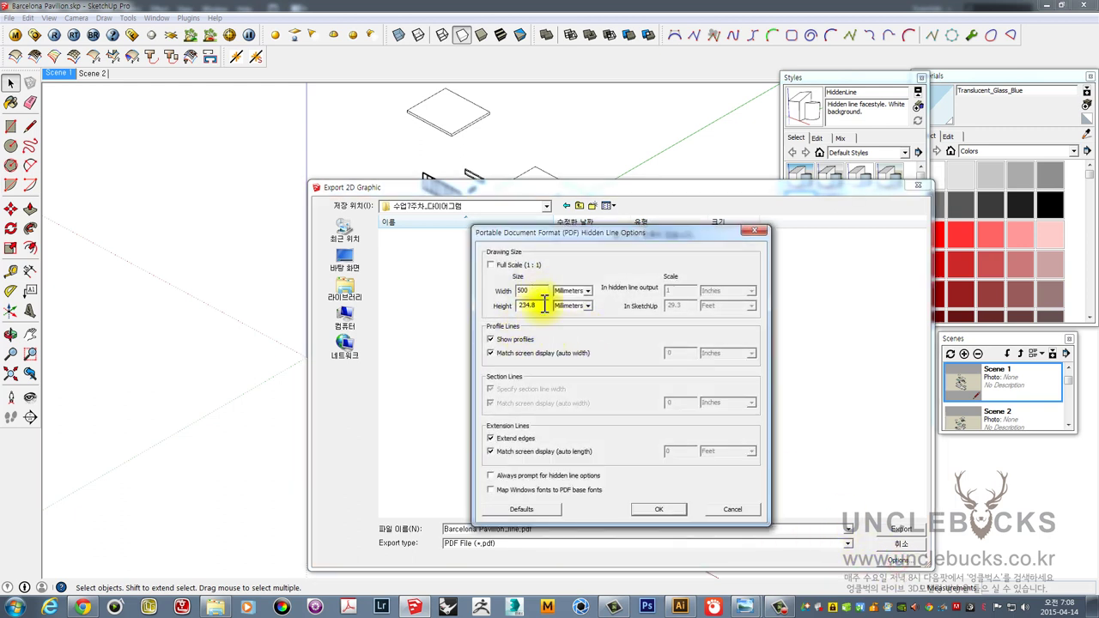
click(537, 292)
double_click(534, 305)
click(649, 506)
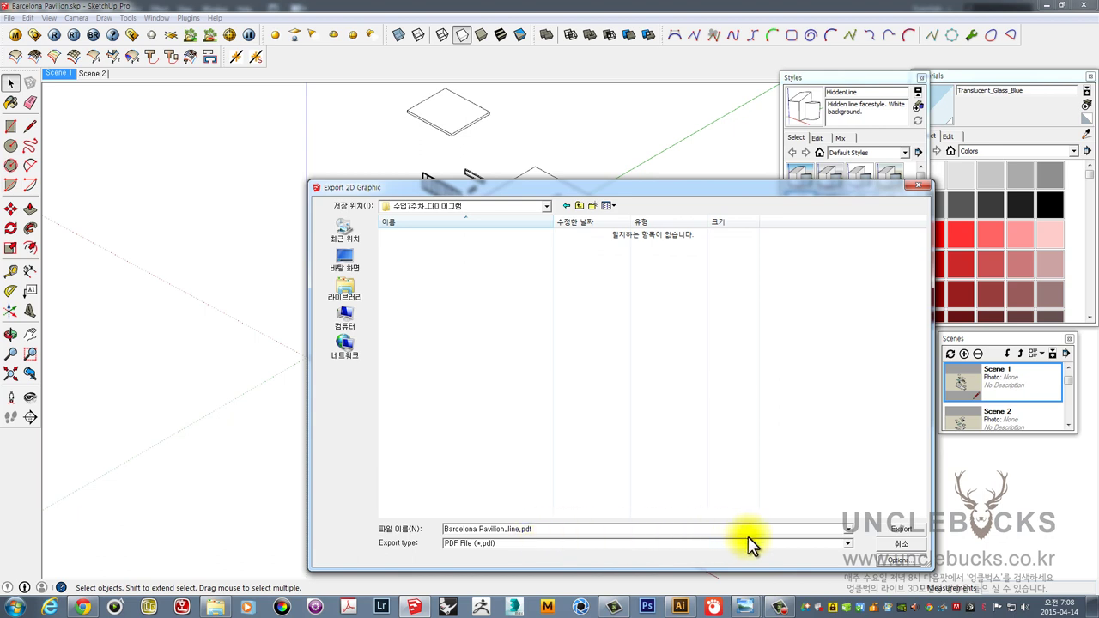
- Keep PDF as the format and export Barcelona Pavilion_line.pdf
click(848, 543)
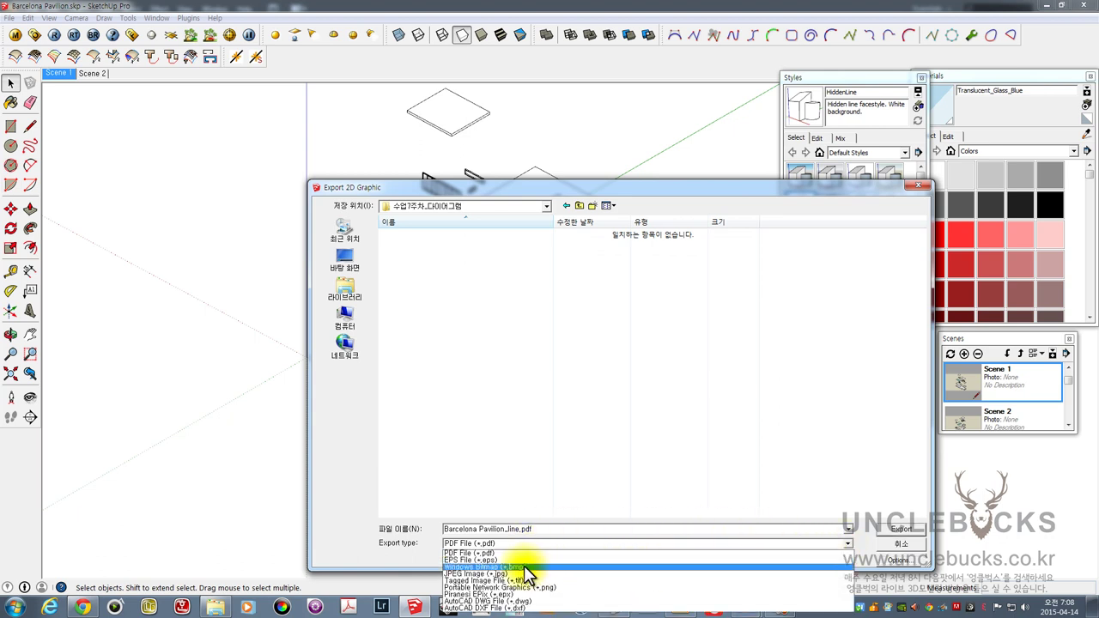
click(496, 553)
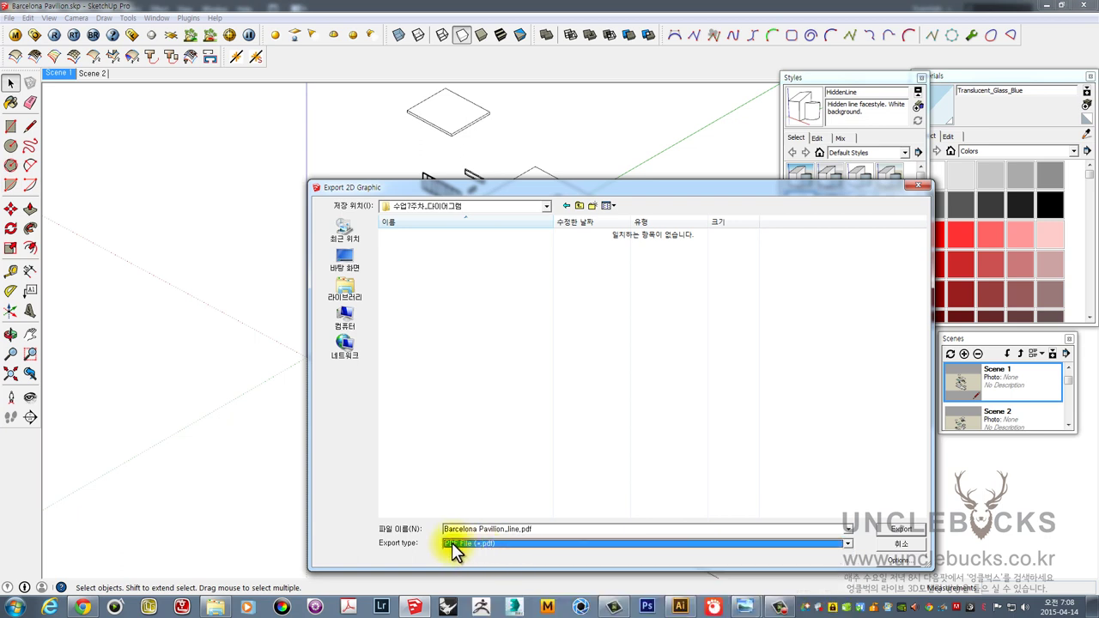
click(894, 528)
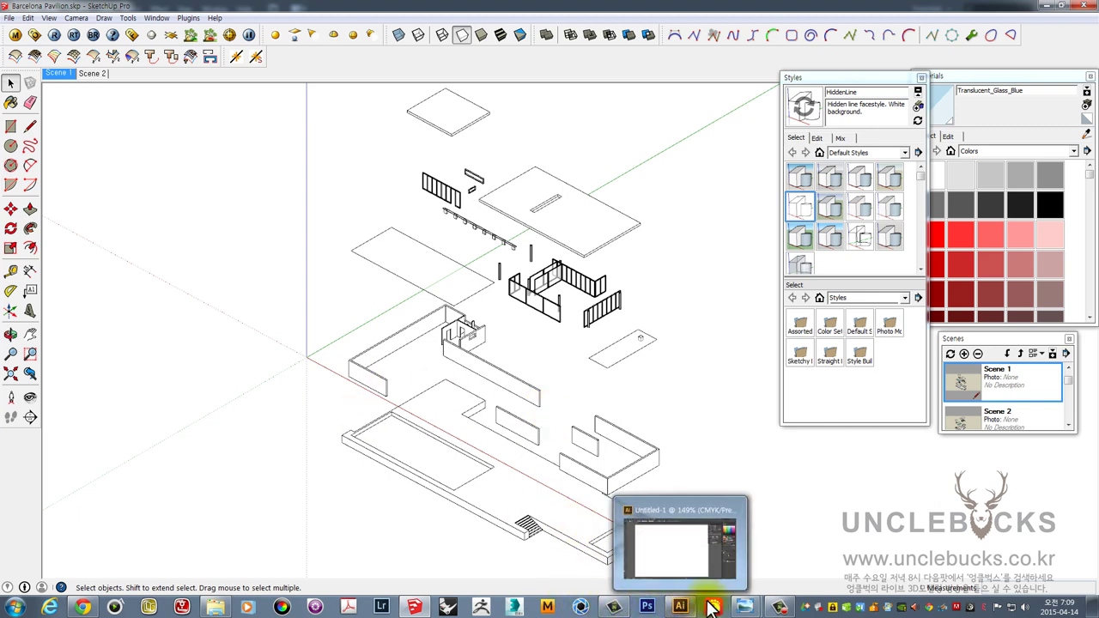
- Switch to Illustrator and open Barcelona Pavilion_line.pdf through File > Open
click(680, 599)
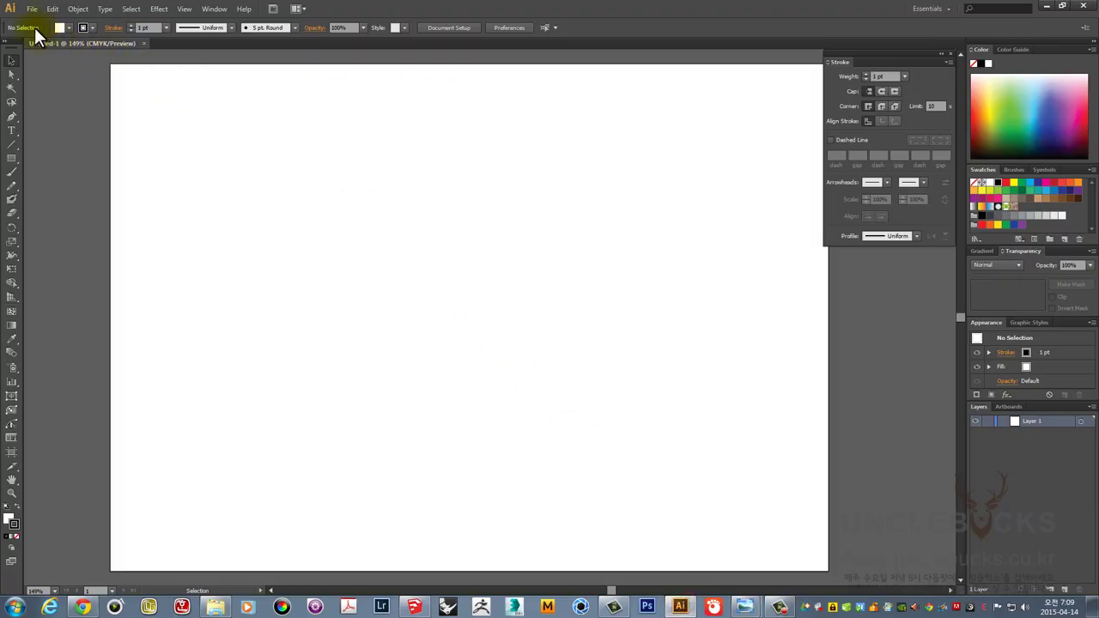
click(33, 10)
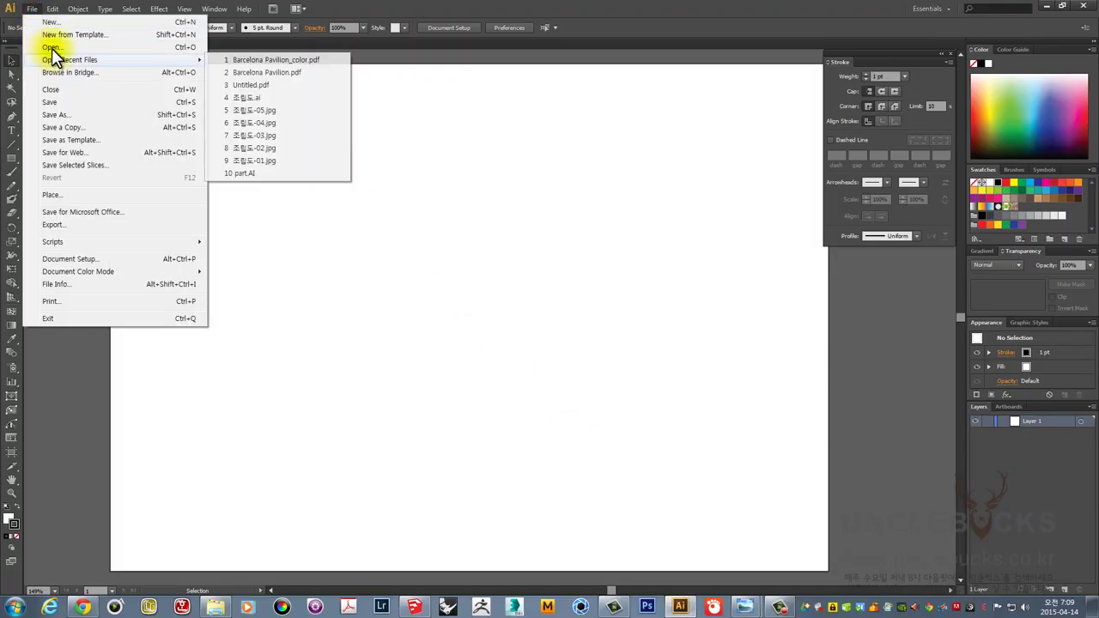
click(53, 48)
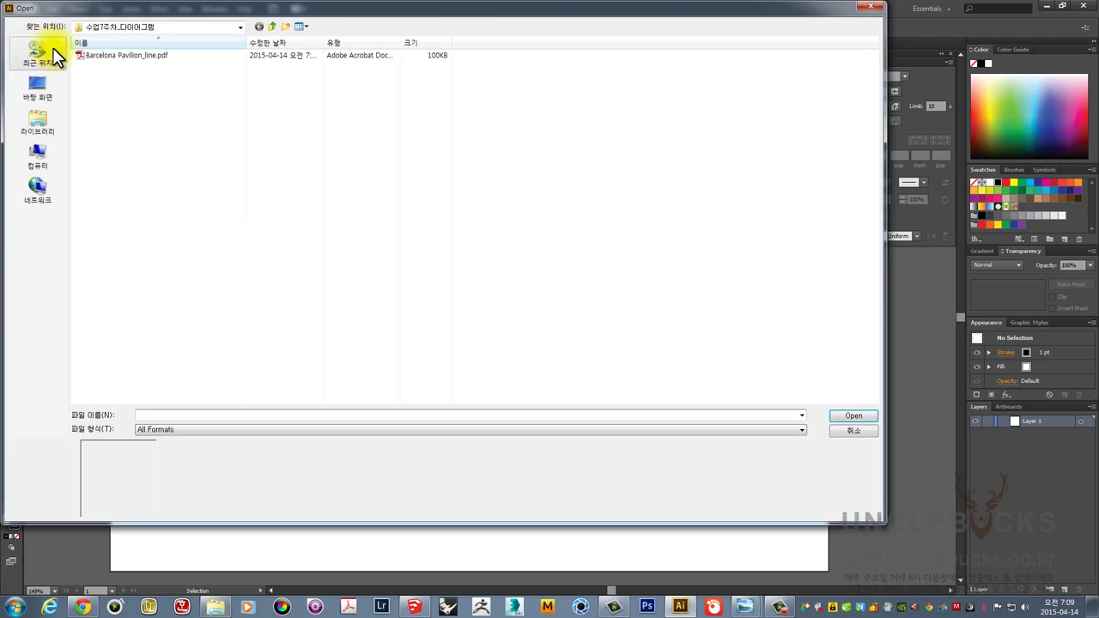
click(118, 54)
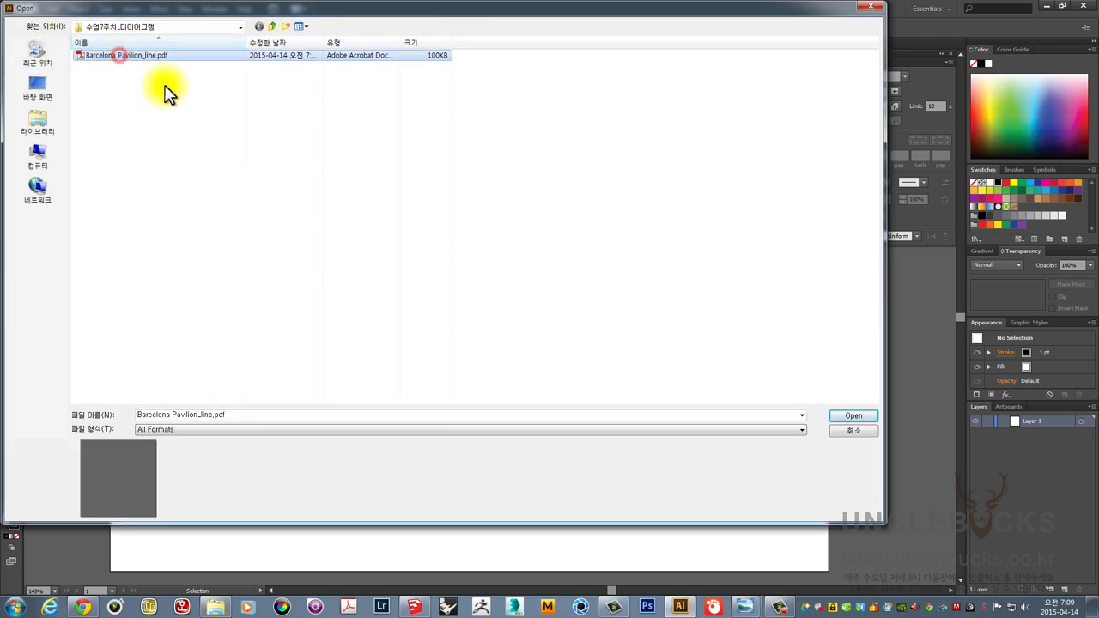
click(849, 414)
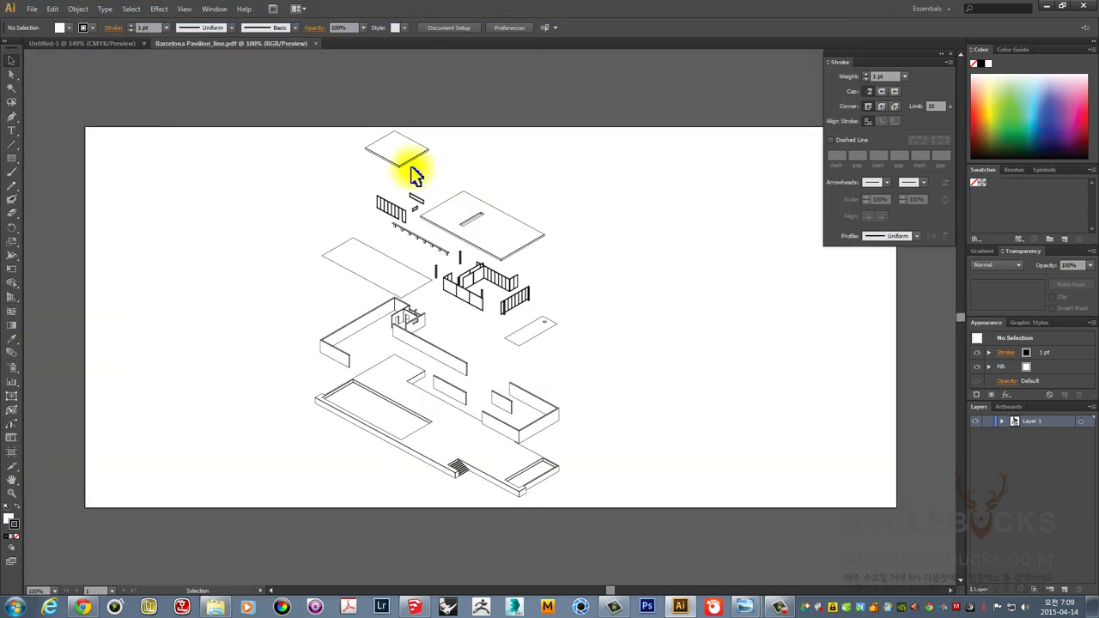
- Close the empty Untitled-1 document and zoom the pavilion drawing to 200%
click(144, 43)
click(228, 225)
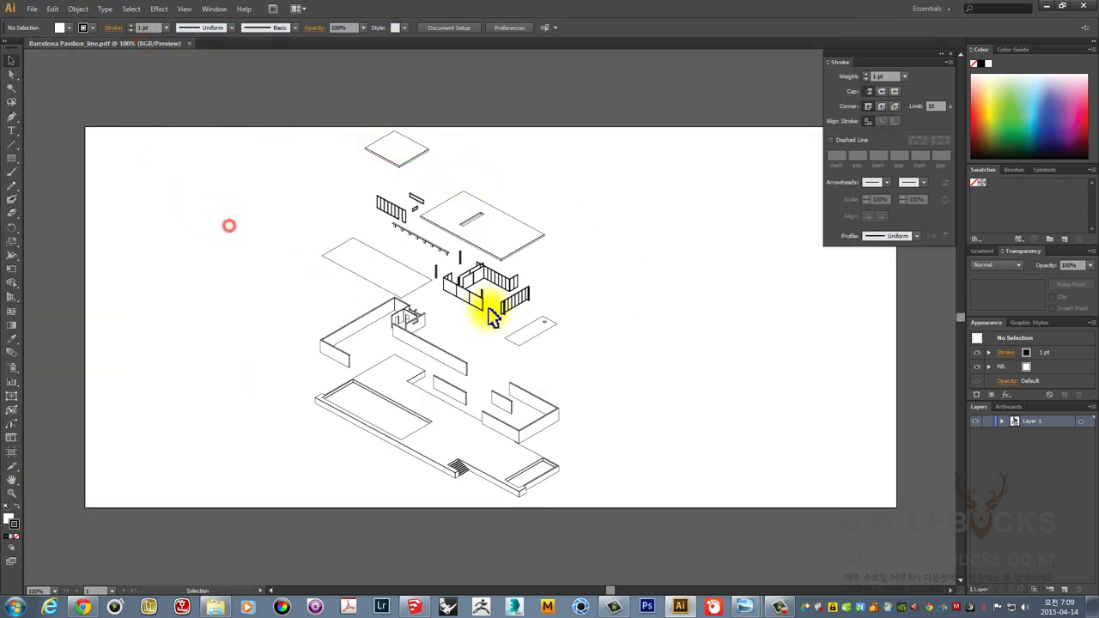
key(ctrl+plus)
key(ctrl+plus)
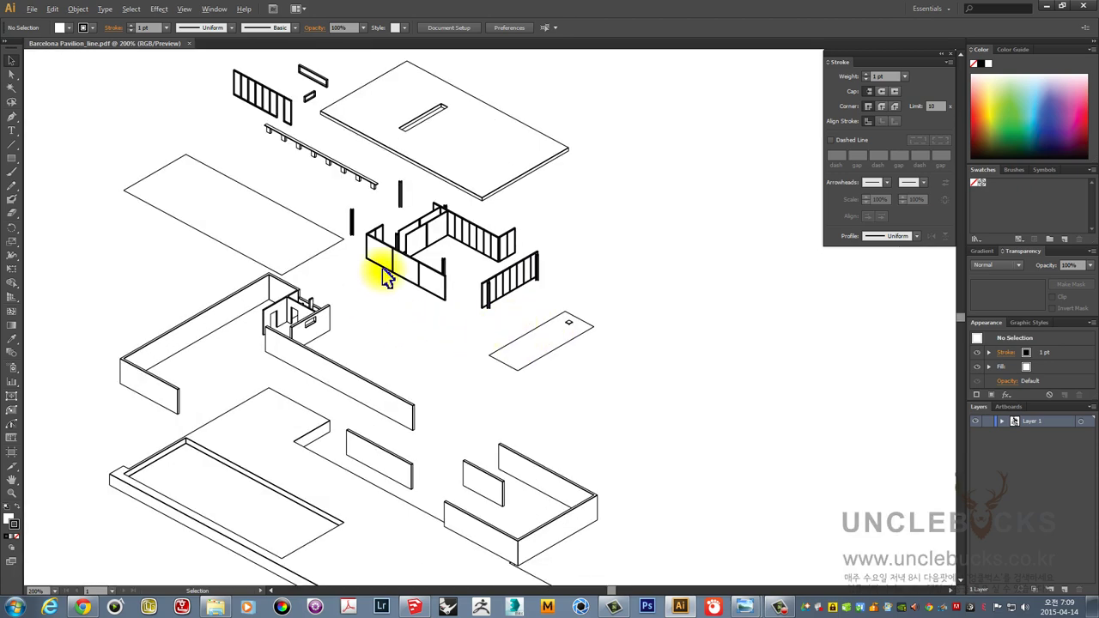
scroll(385, 275, up, 2)
scroll(385, 275, up, 1)
scroll(385, 275, up, 1)
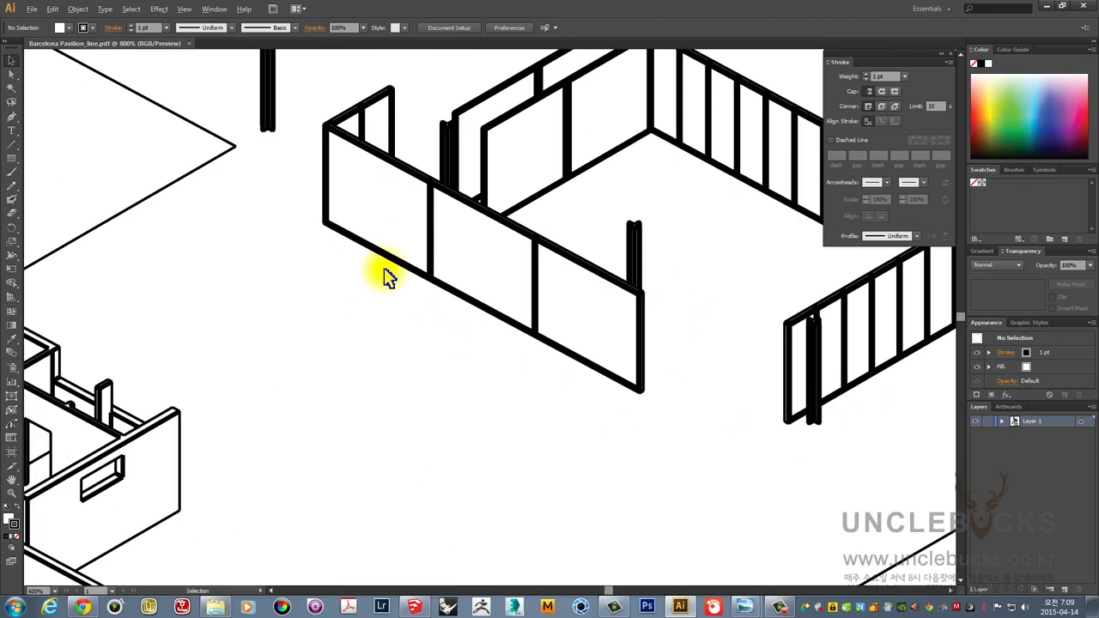
scroll(384, 275, down, 5)
scroll(385, 266, down, 4)
scroll(385, 258, up, 3)
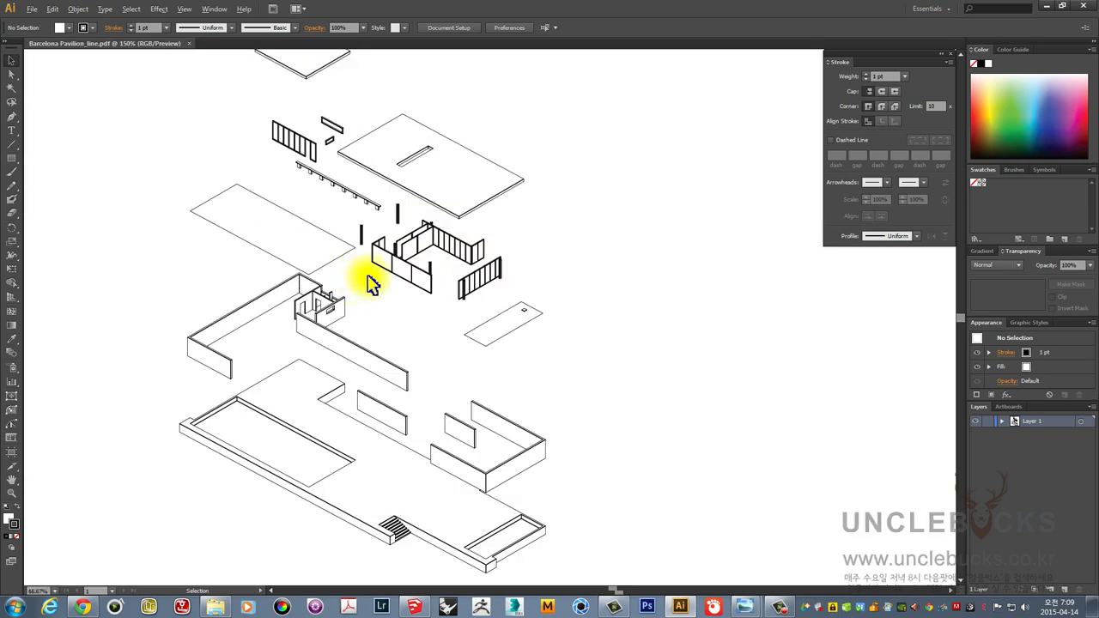
scroll(373, 277, up, 2)
scroll(291, 283, up, 2)
scroll(283, 289, up, 3)
scroll(245, 344, up, 3)
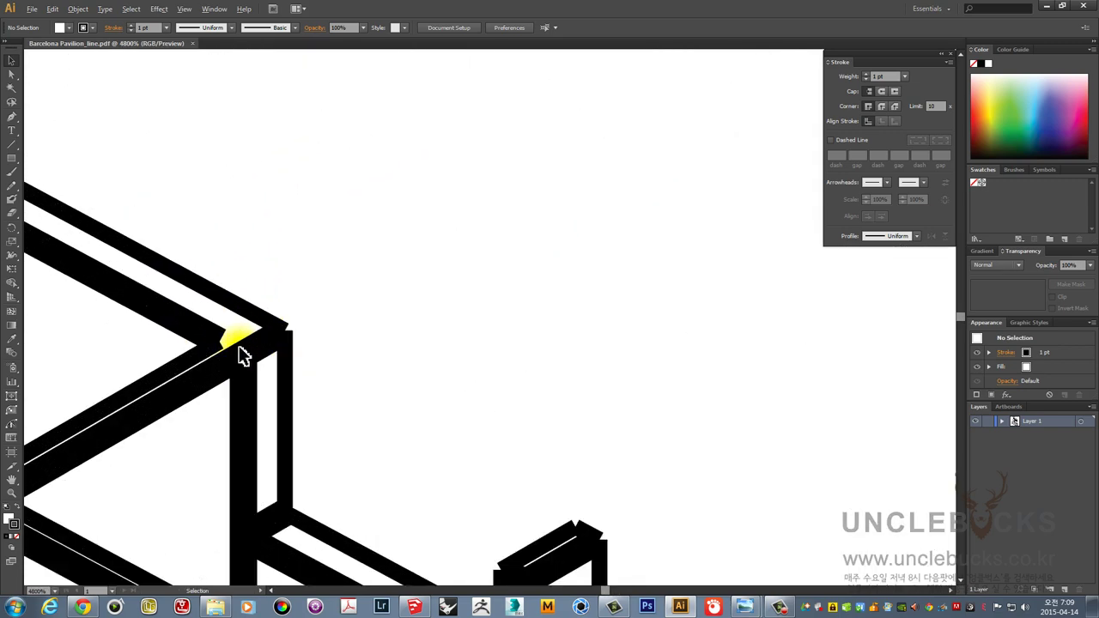
scroll(245, 354, down, 2)
scroll(252, 356, down, 2)
scroll(250, 354, down, 2)
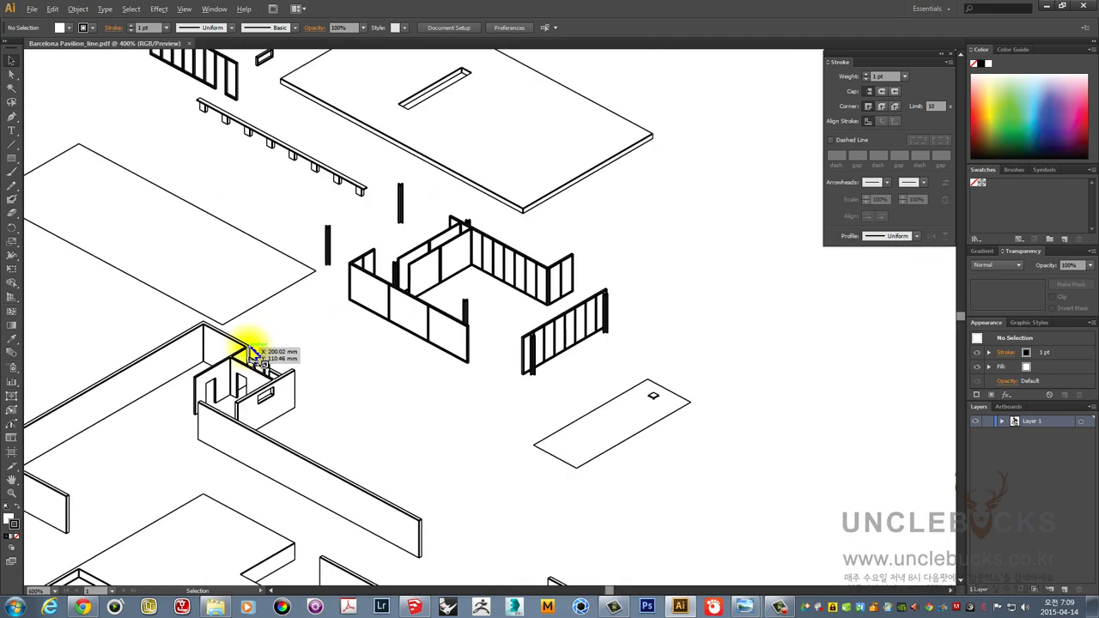
scroll(245, 351, down, 2)
scroll(266, 206, up, 2)
scroll(275, 232, up, 2)
scroll(255, 301, up, 2)
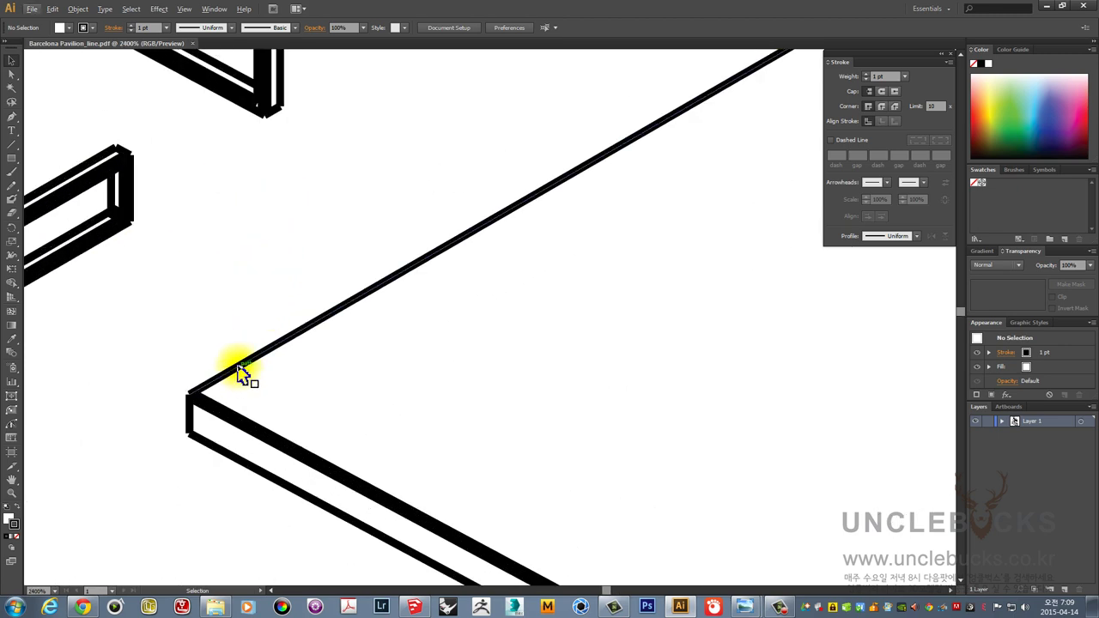
- Inspect the tabletop slab's lower edge path, then view the whole pavilion and select all artwork
click(236, 416)
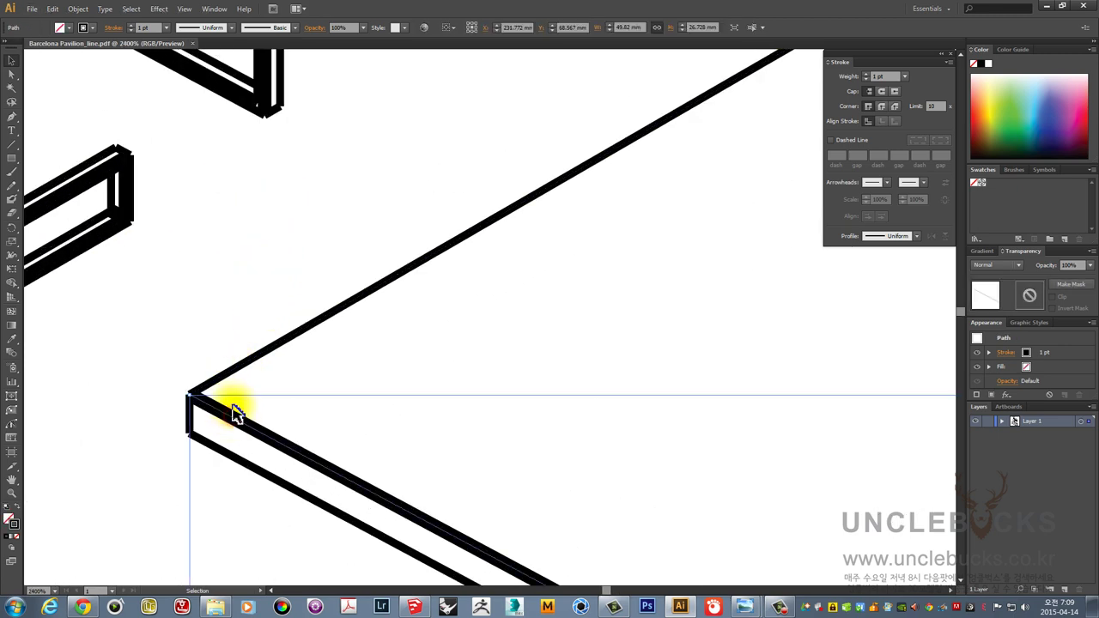
scroll(239, 393, down, 3)
scroll(241, 394, down, 3)
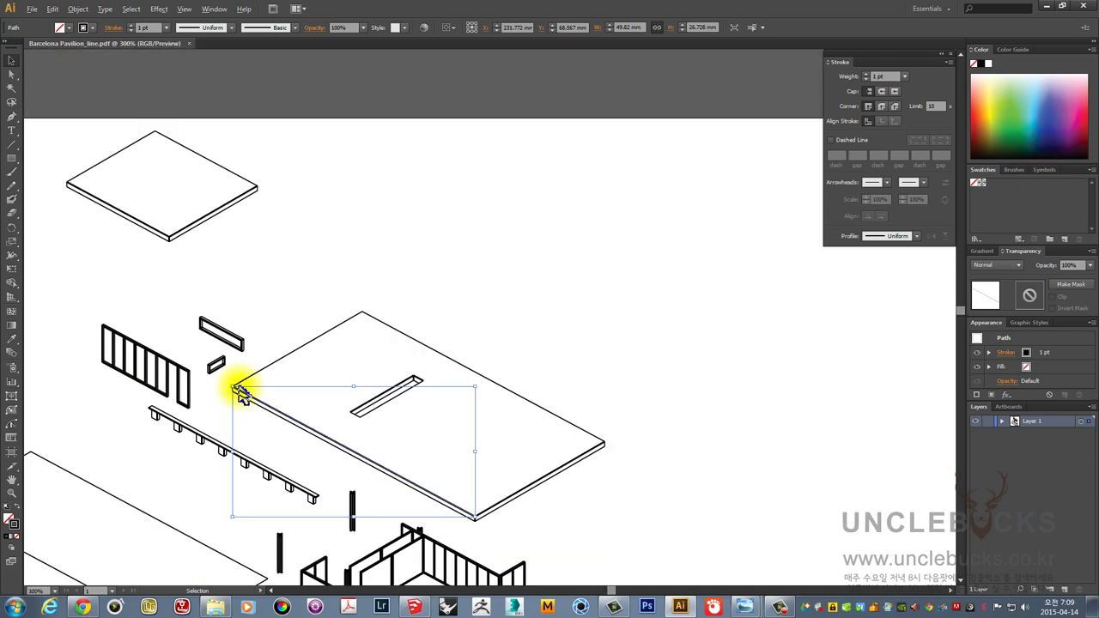
drag(186, 375, 383, 313)
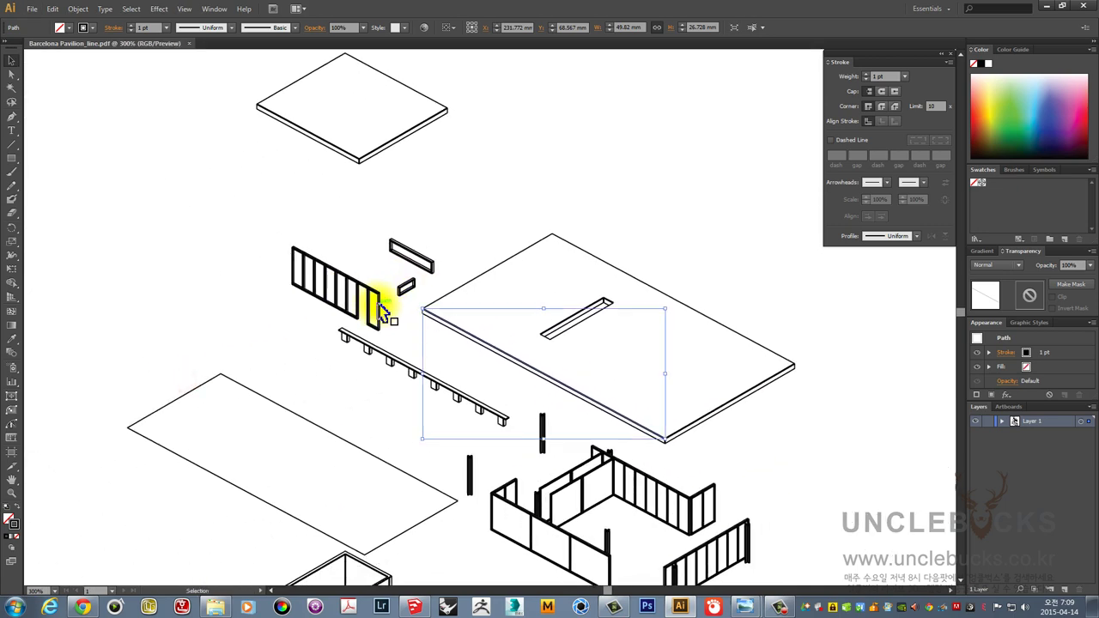
scroll(382, 313, up, 1)
scroll(344, 287, up, 2)
scroll(380, 277, up, 2)
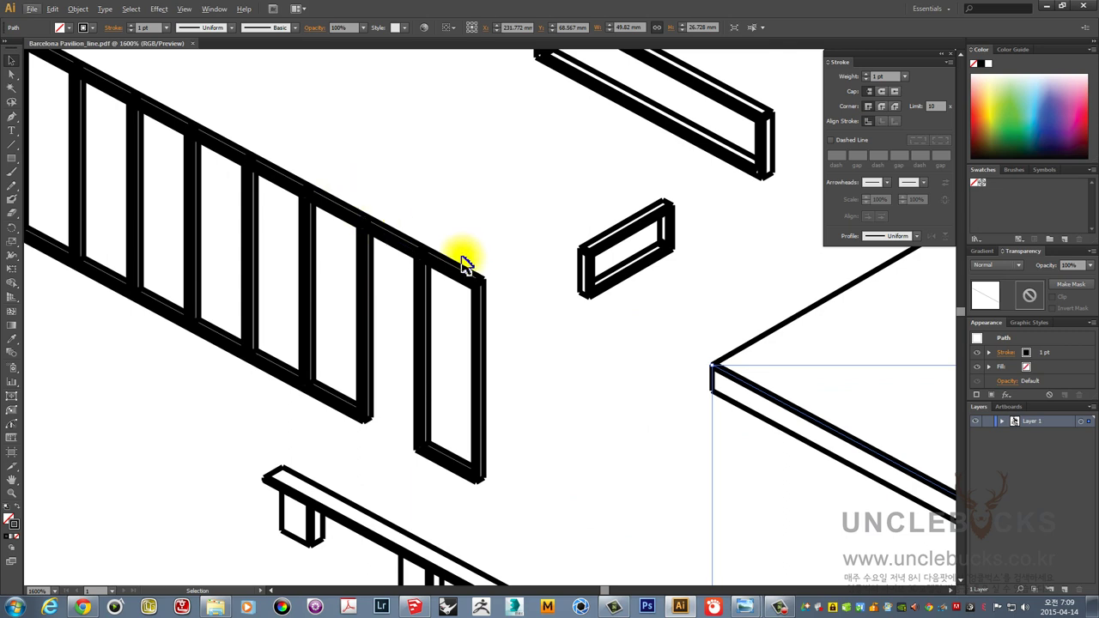
key(alt)
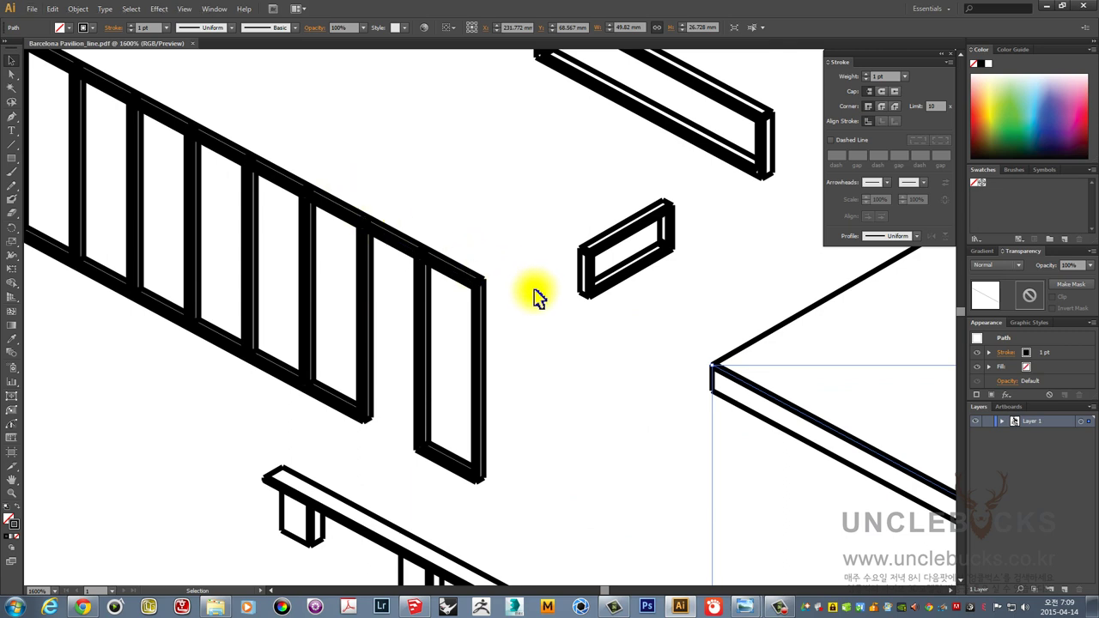
scroll(530, 296, down, 2)
scroll(529, 296, down, 2)
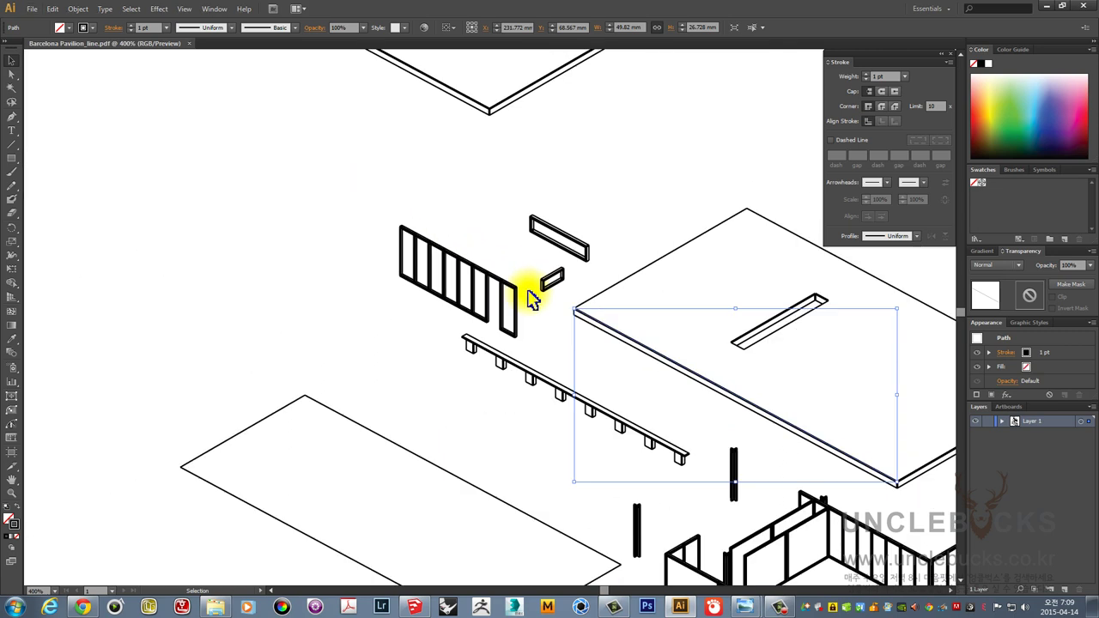
scroll(530, 297, down, 2)
scroll(853, 344, up, 3)
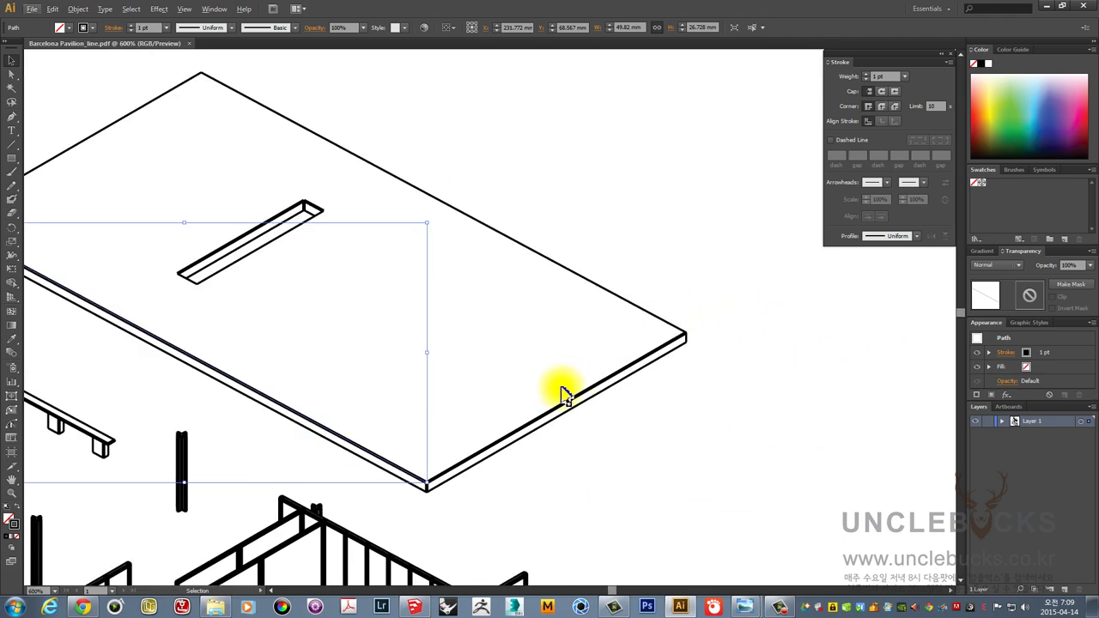
scroll(527, 388, down, 1)
scroll(531, 392, down, 2)
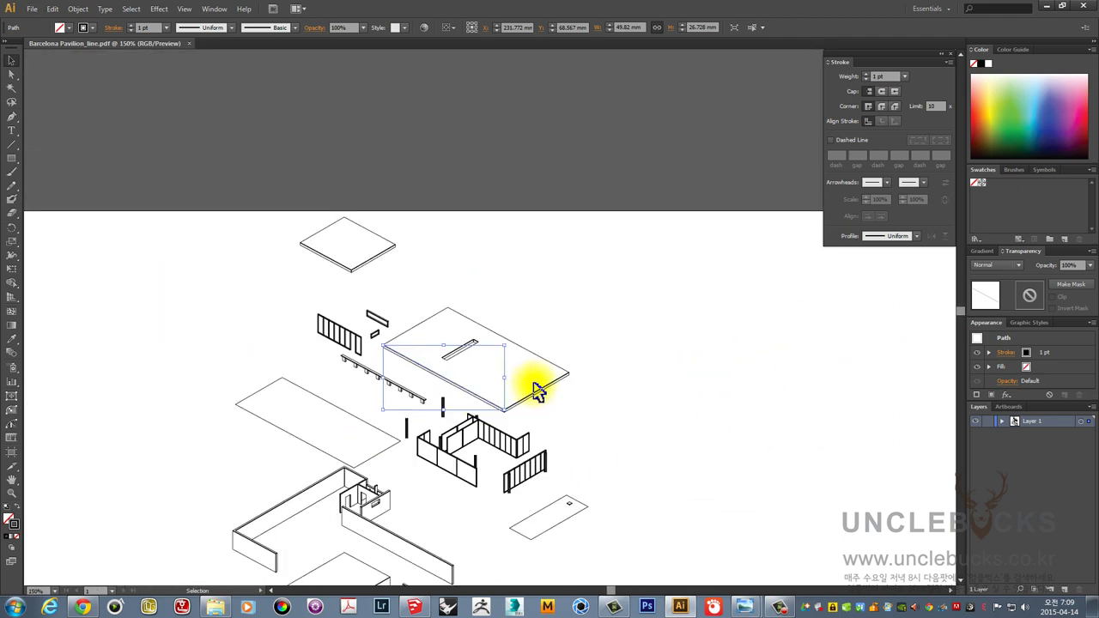
scroll(533, 391, down, 1)
click(608, 421)
drag(608, 421, 608, 351)
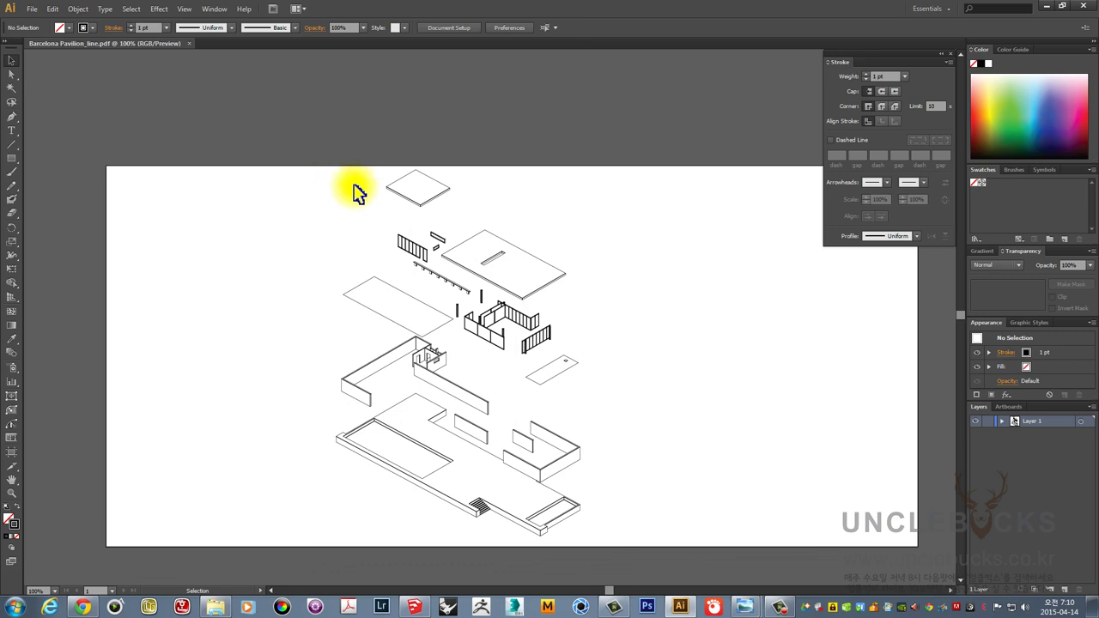
scroll(528, 290, up, 1)
scroll(528, 290, up, 1)
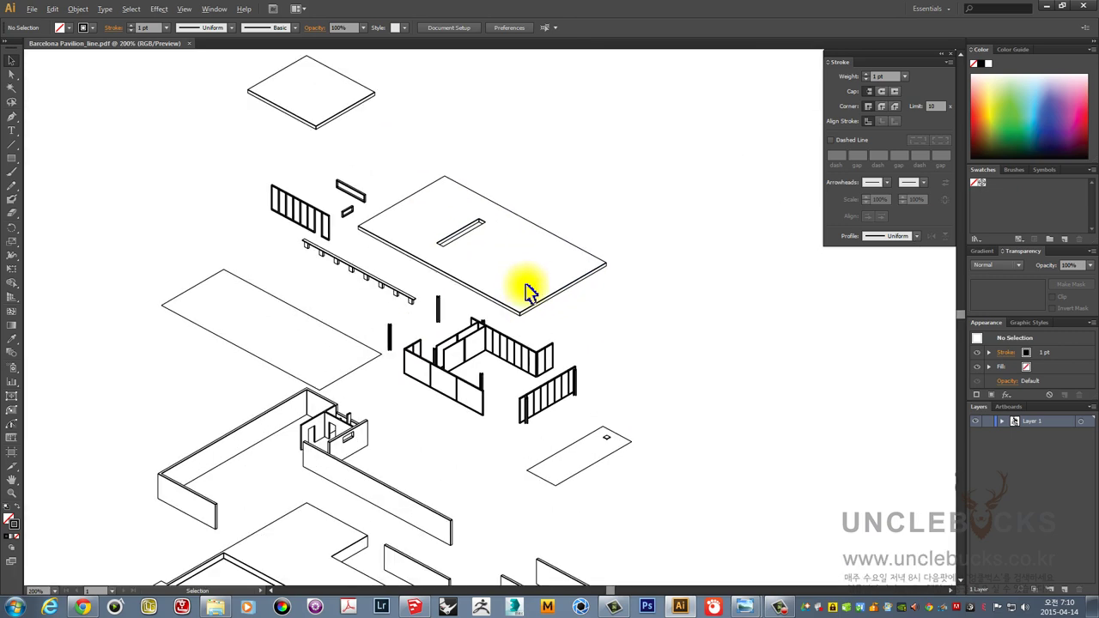
scroll(528, 290, up, 1)
scroll(529, 292, up, 1)
scroll(529, 293, up, 2)
scroll(529, 293, down, 5)
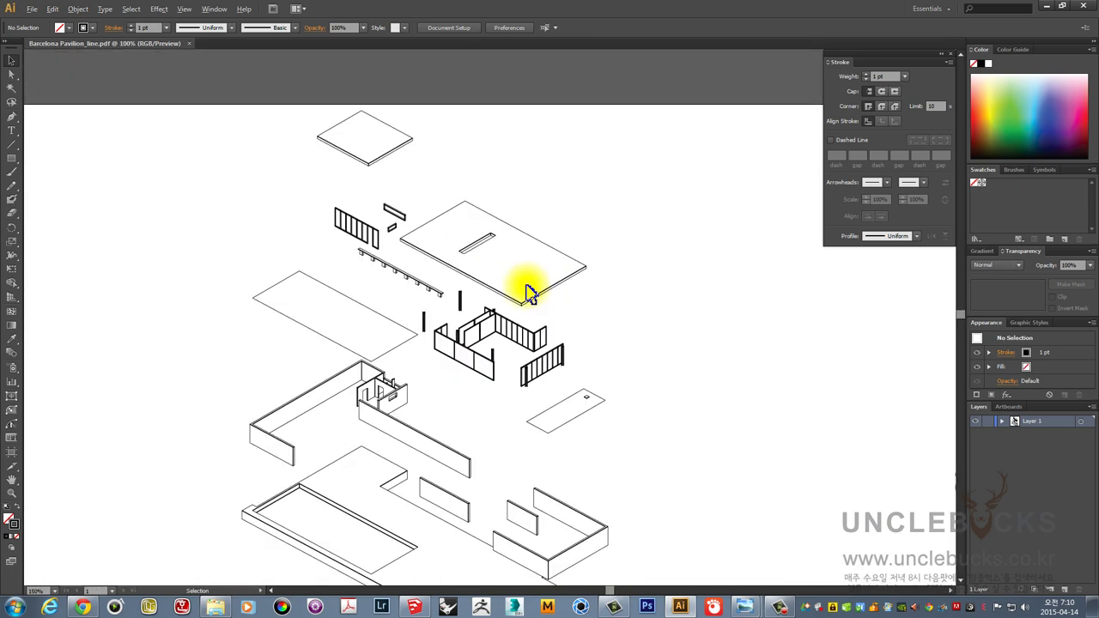
scroll(524, 292, down, 1)
key(ctrl+a)
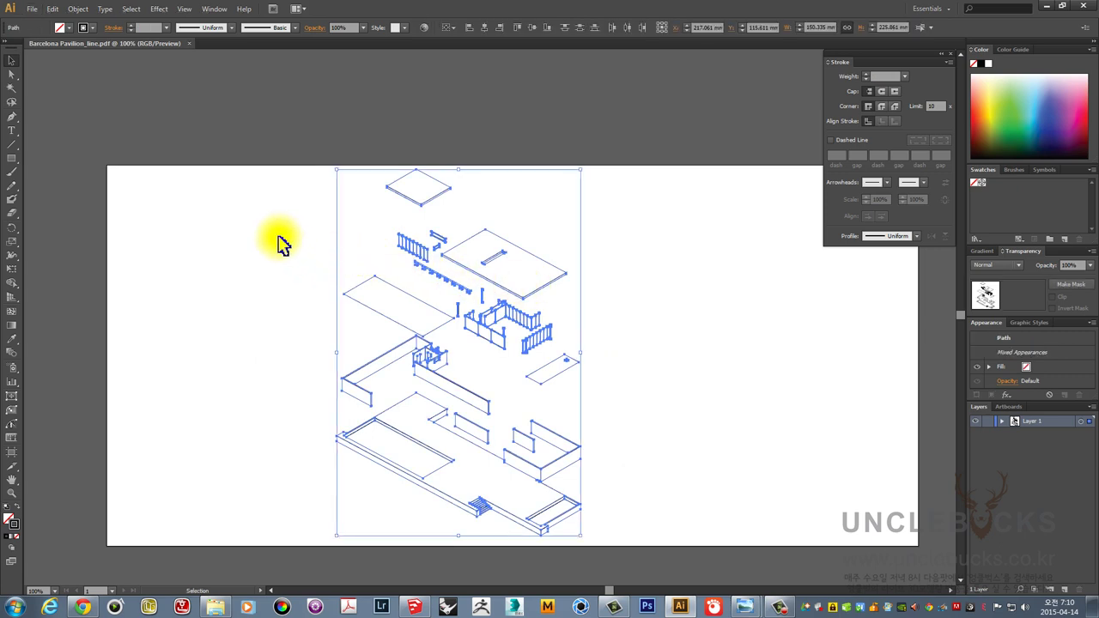
- Apply a 0.25 pt stroke to all pavilion lines, deselect, and zoom in on the roof slab
click(165, 28)
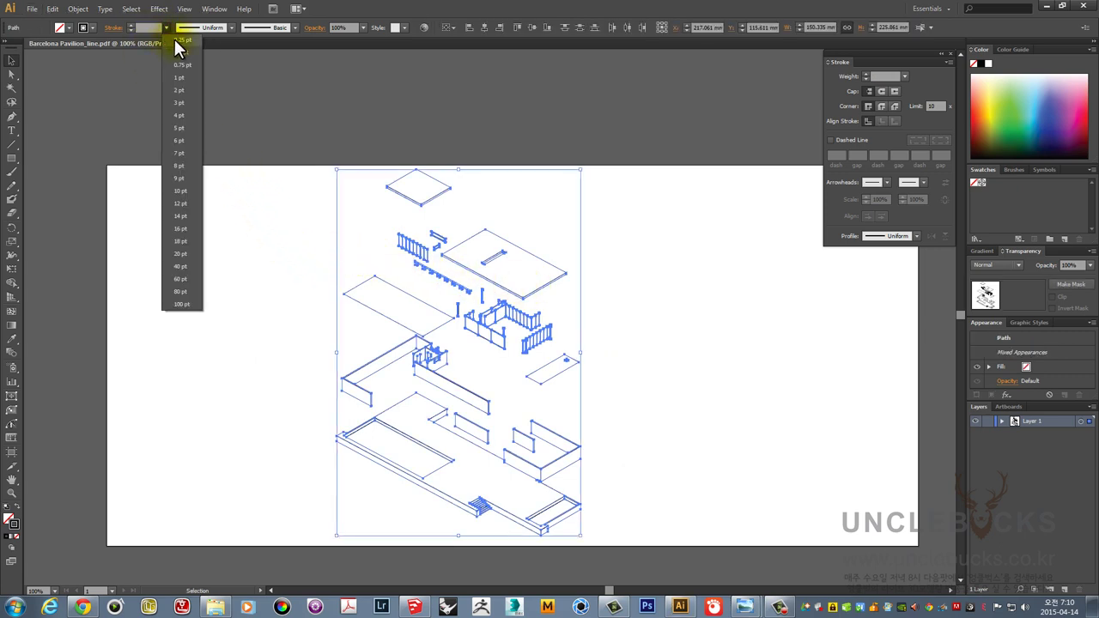
click(180, 40)
click(263, 257)
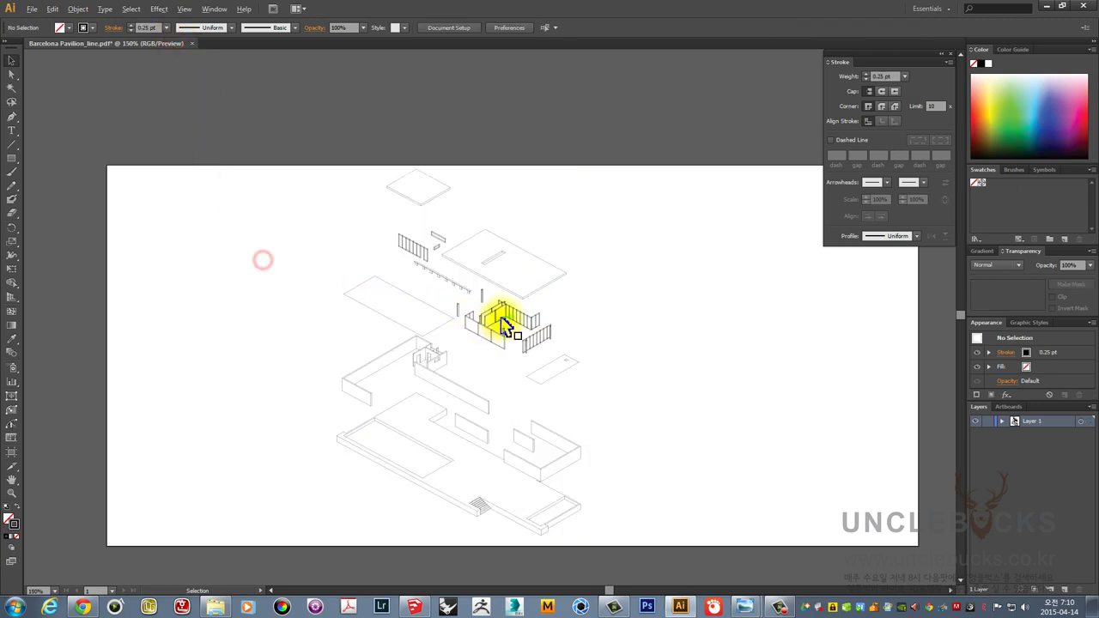
scroll(515, 317, up, 3)
scroll(573, 266, up, 2)
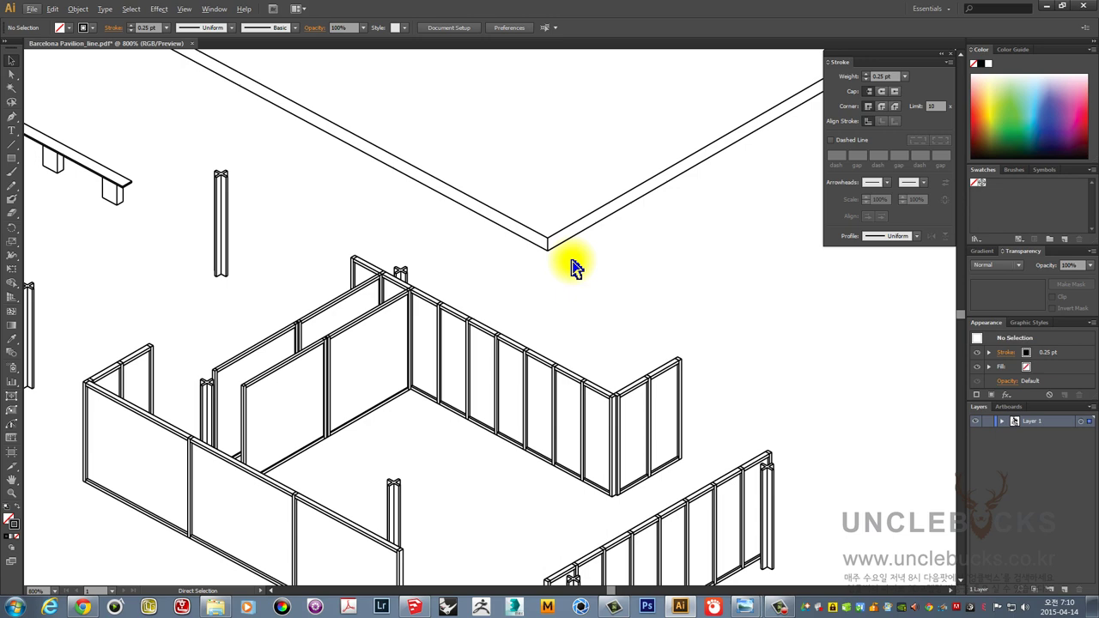
key(ctrl+a)
click(587, 300)
scroll(597, 309, down, 2)
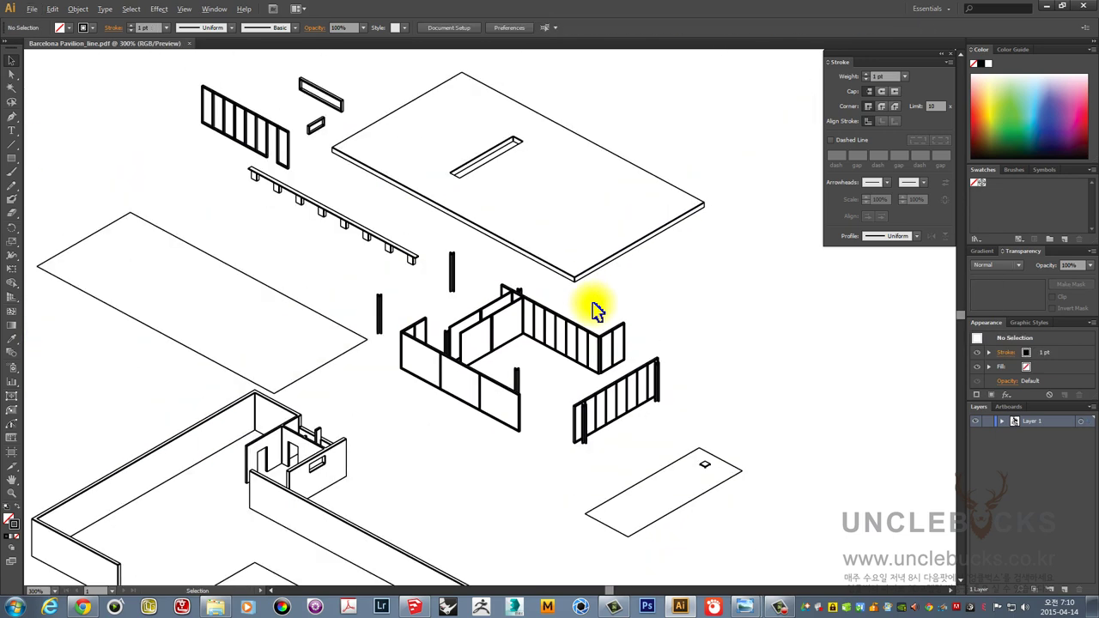
scroll(594, 307, down, 1)
scroll(407, 322, up, 2)
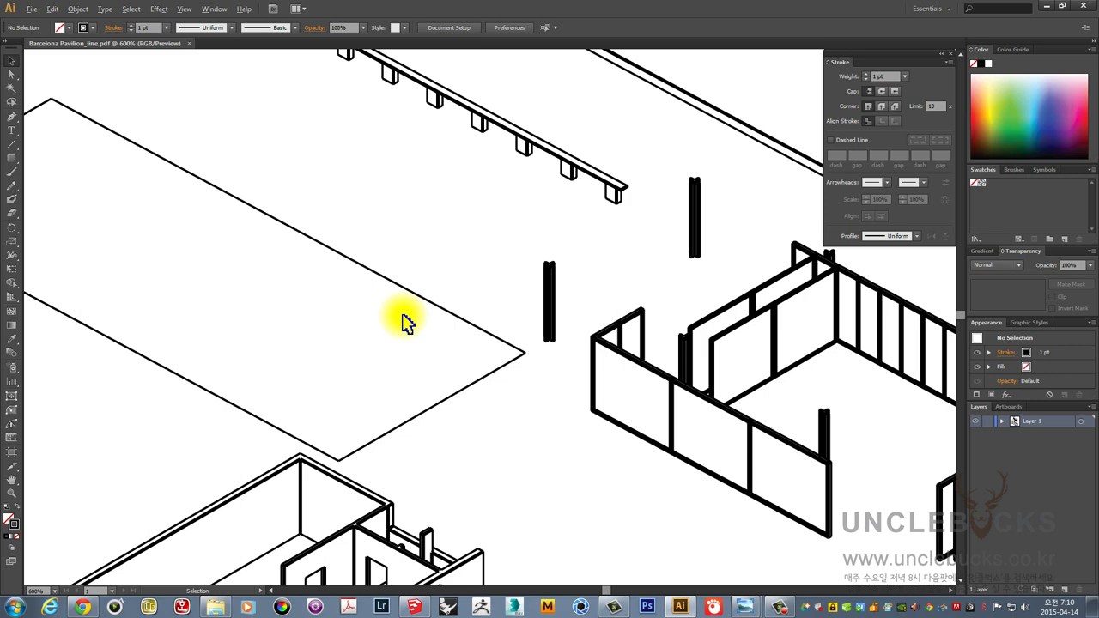
scroll(406, 321, down, 3)
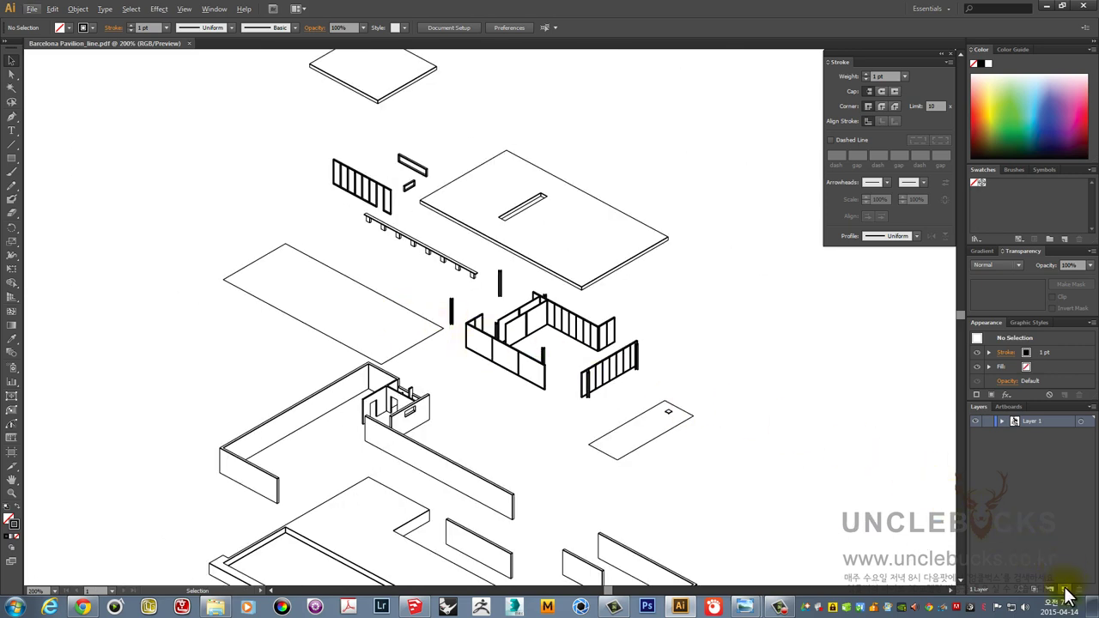
scroll(448, 177, up, 3)
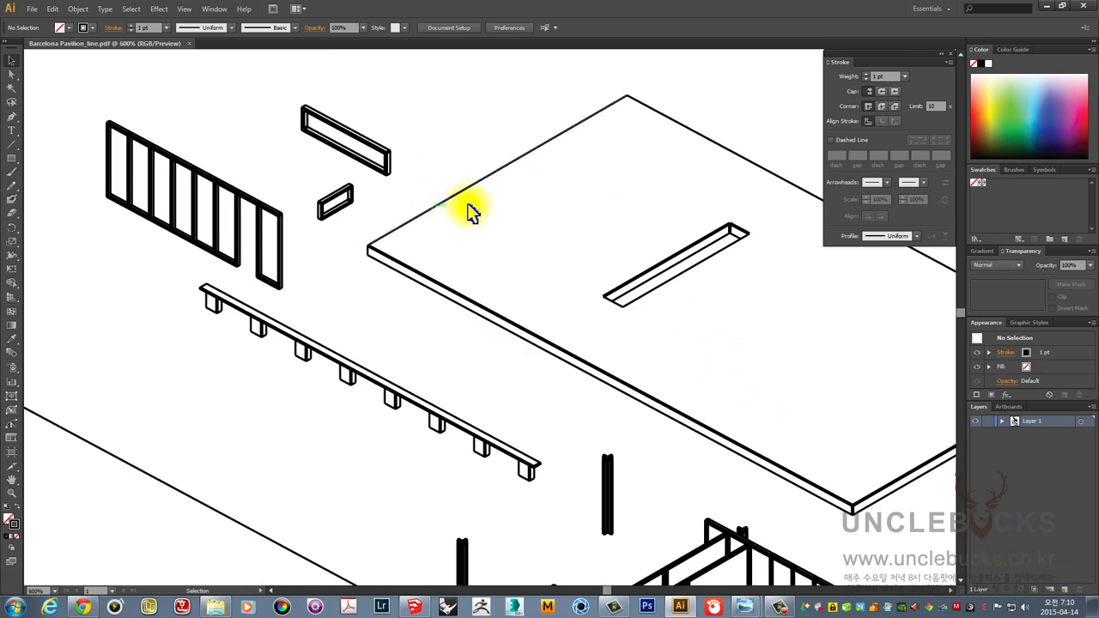
scroll(507, 162, up, 2)
- Select the roof slab's top edge plus every other path with its 0.5764 pt stroke weight
drag(586, 206, 518, 123)
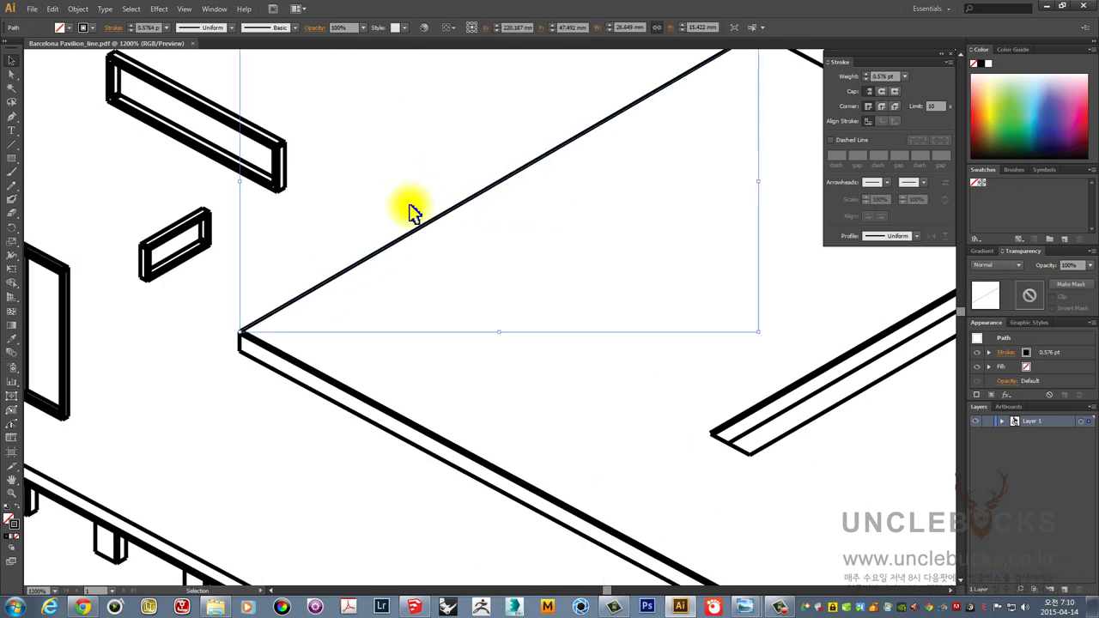
click(133, 10)
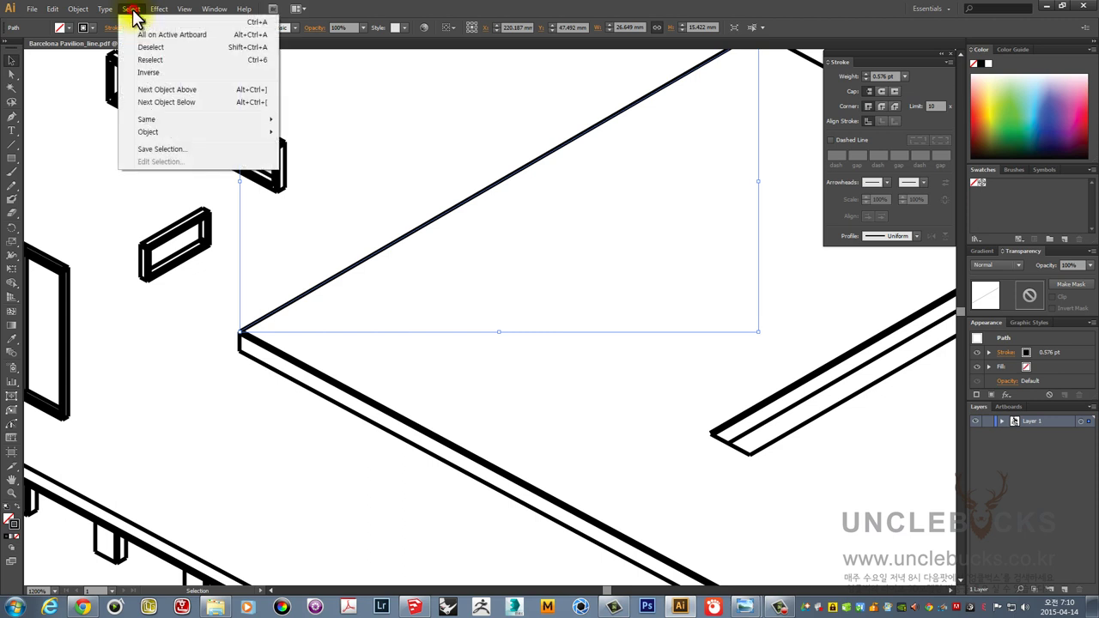
mouse_move(171, 120)
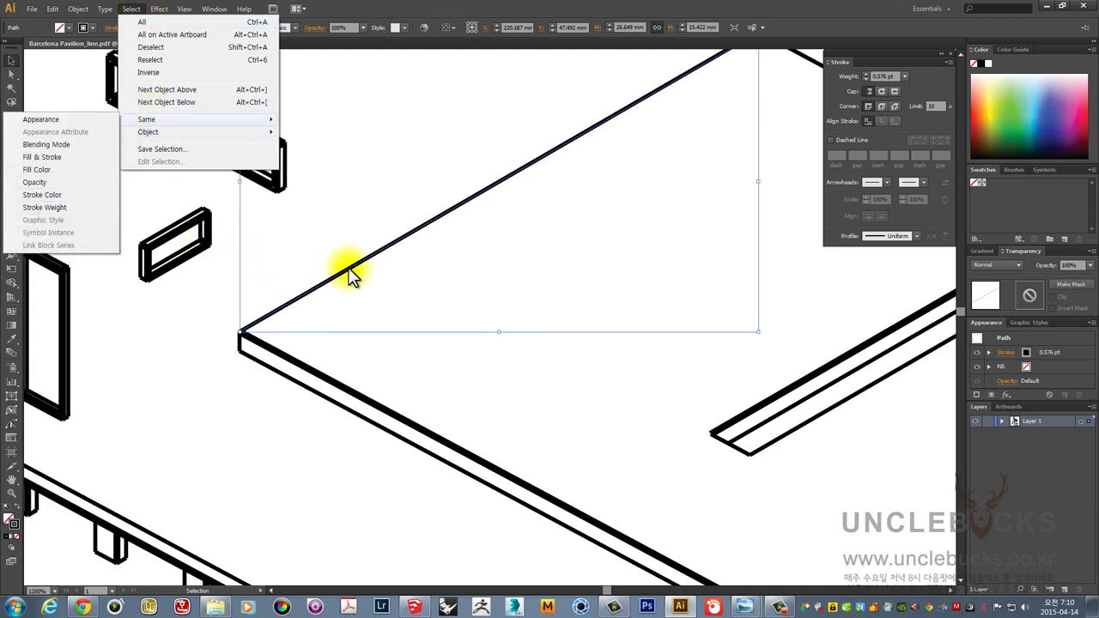
click(57, 208)
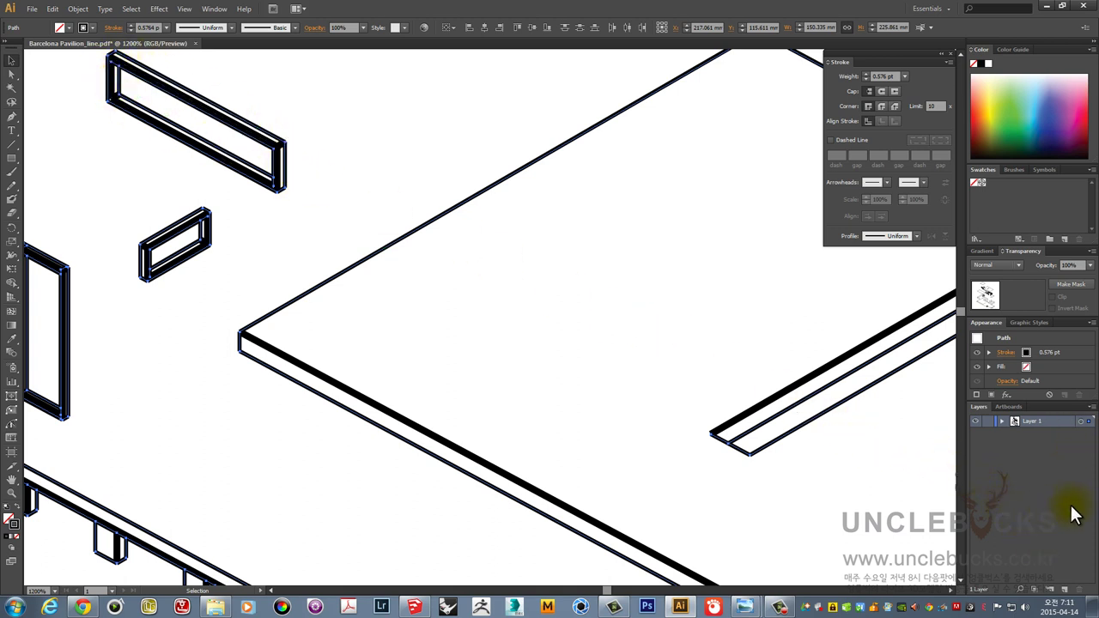
- Move the selected 0.5764 pt outlines onto a new Layer 2 and hide Layer 1
click(1065, 590)
click(1087, 434)
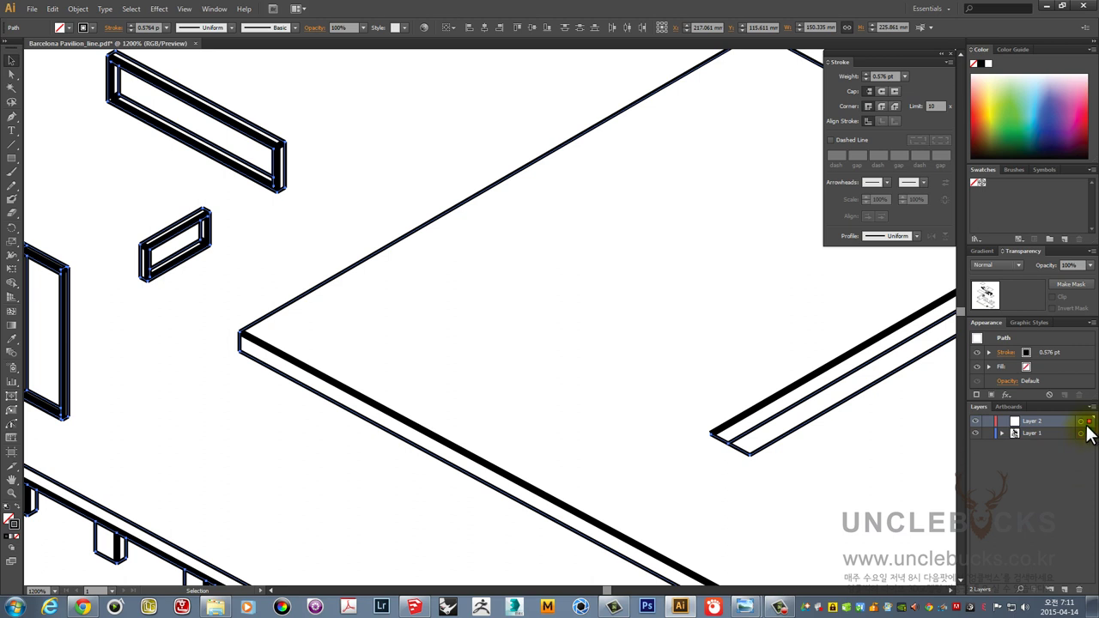
drag(1086, 427, 1087, 422)
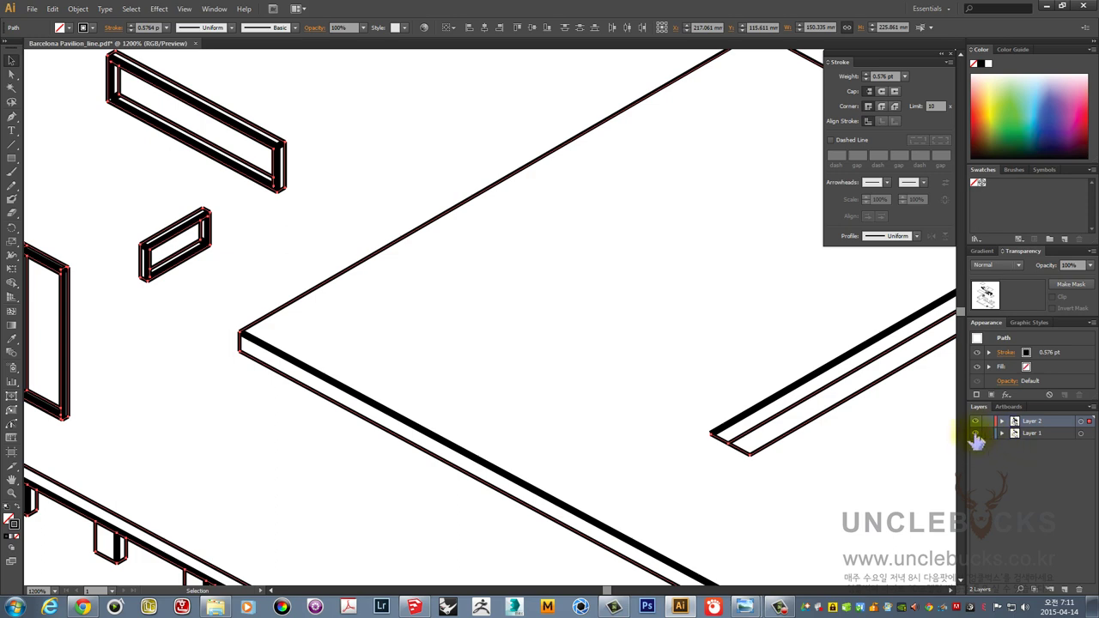
click(976, 433)
click(481, 378)
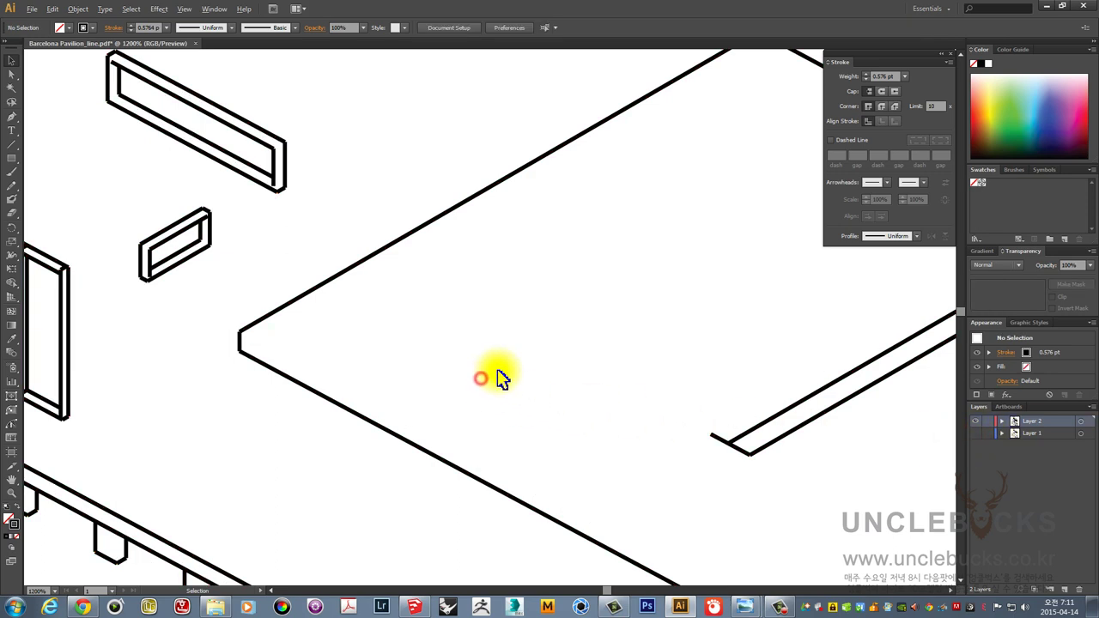
alt+scroll(502, 378, down, 3)
alt+scroll(498, 373, down, 2)
alt+scroll(498, 373, down, 2)
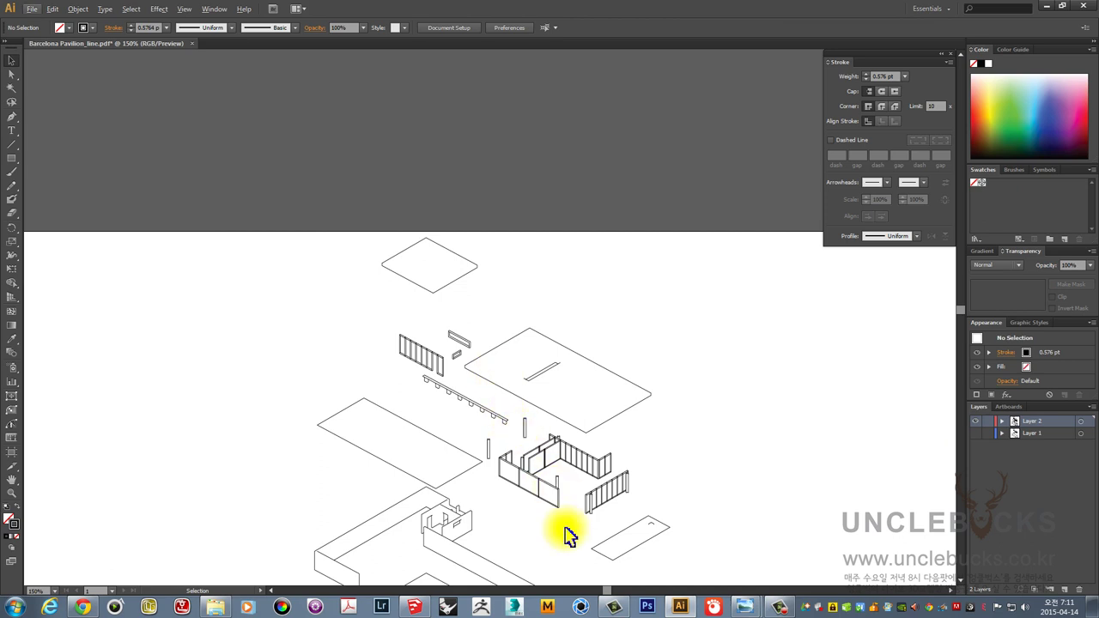
- Select all the Layer 2 outlines and change their stroke weight to 0.5 pt
drag(564, 466, 558, 341)
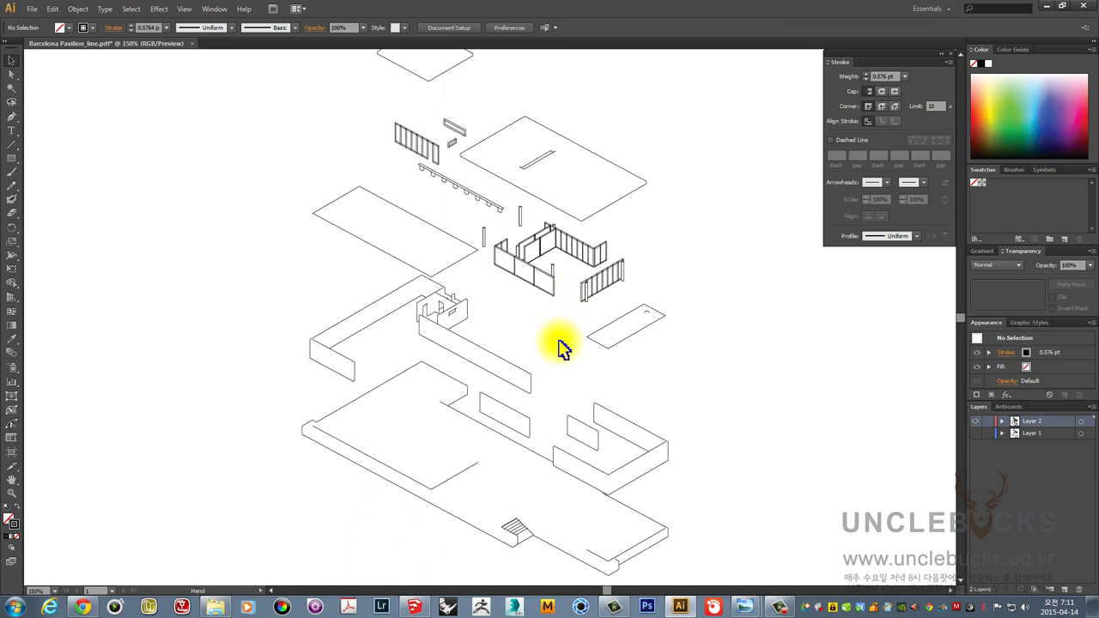
key(ctrl+a)
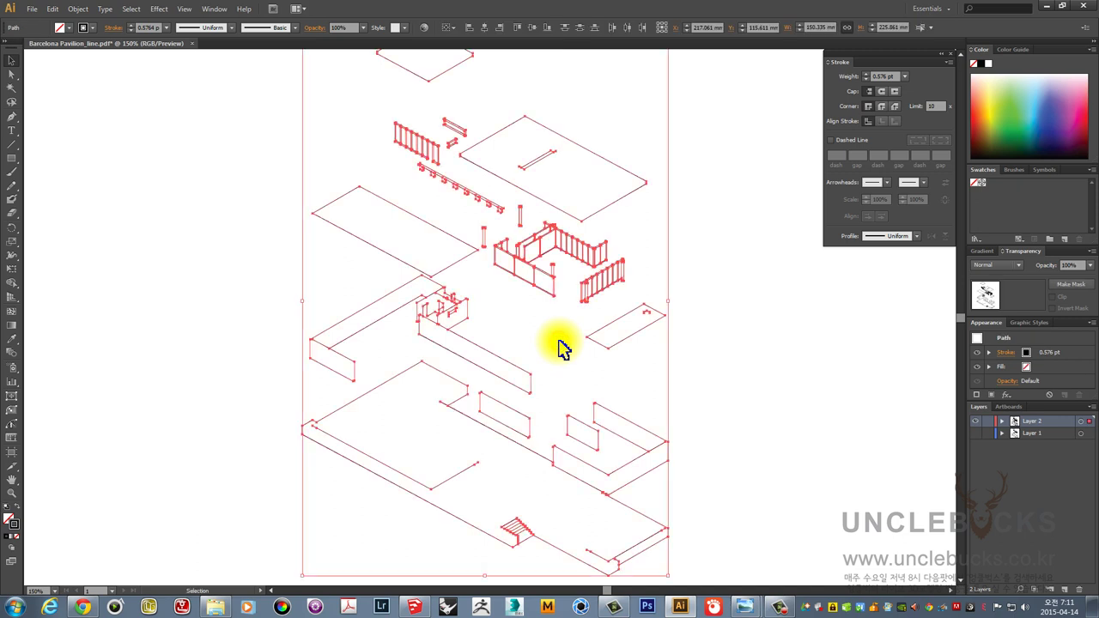
click(168, 29)
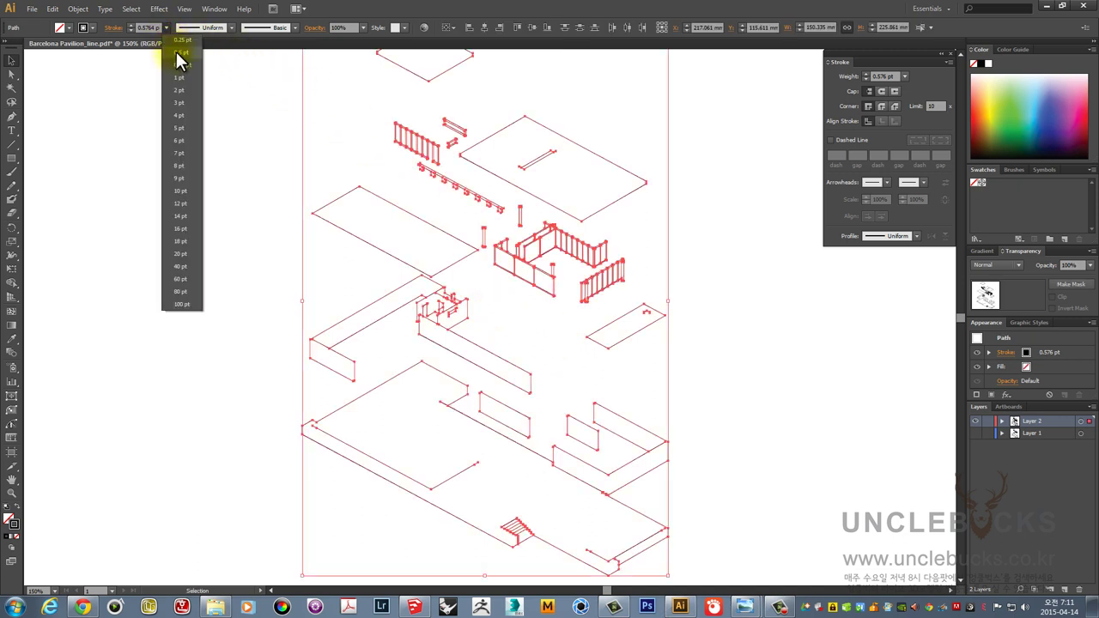
click(179, 53)
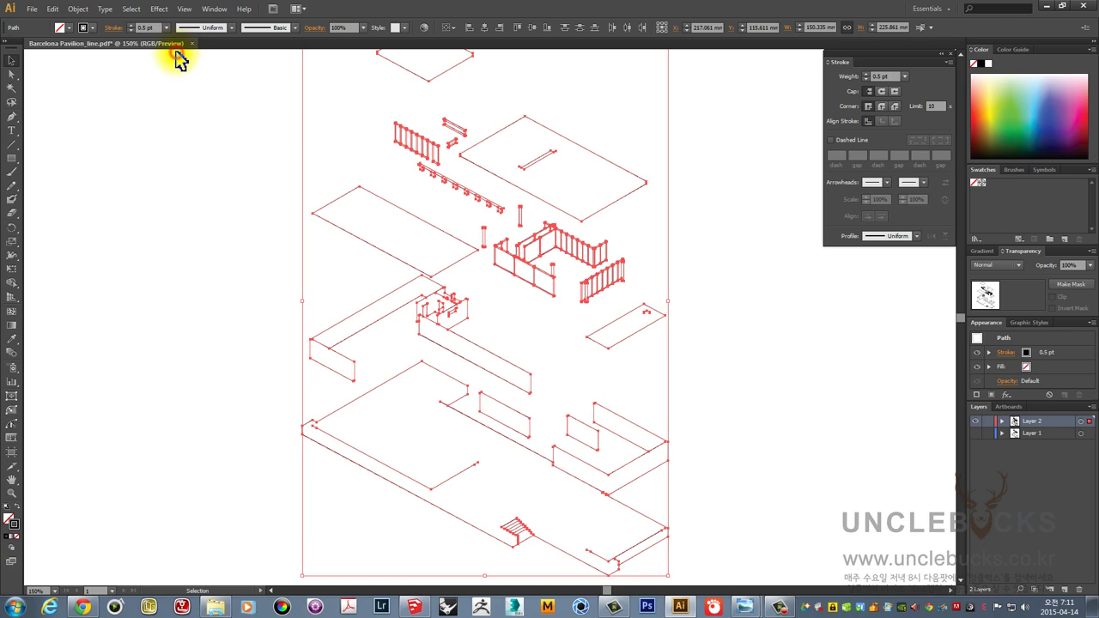
click(225, 120)
scroll(454, 251, up, 2)
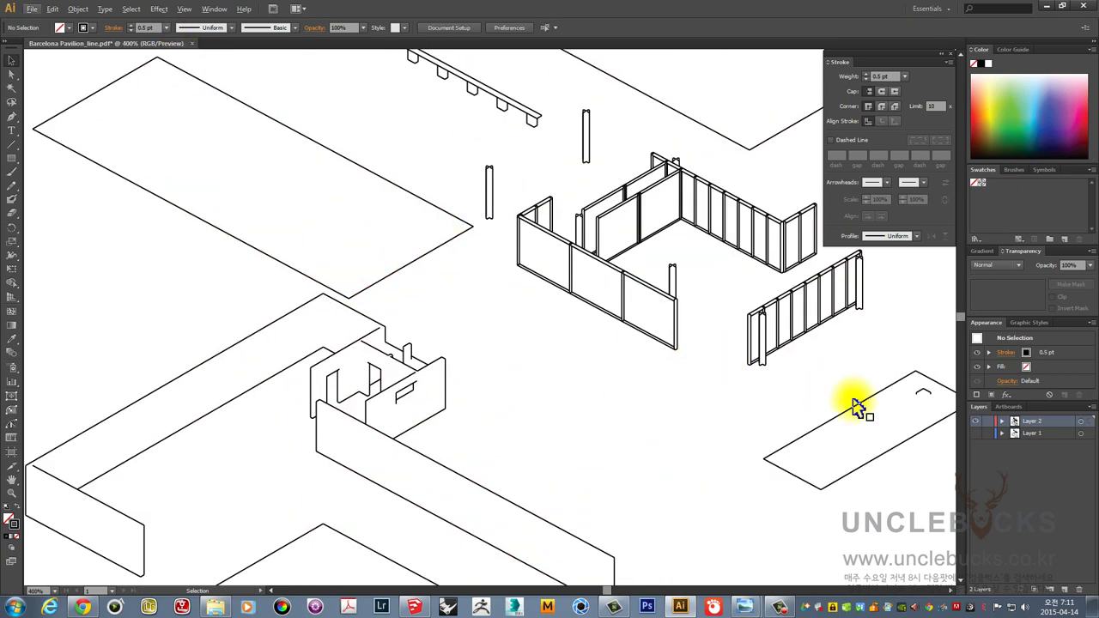
- Hide Layer 2, show Layer 1, and give all Layer 1 lines a 0.25 pt stroke
ctrl+click(976, 421)
ctrl+click(976, 430)
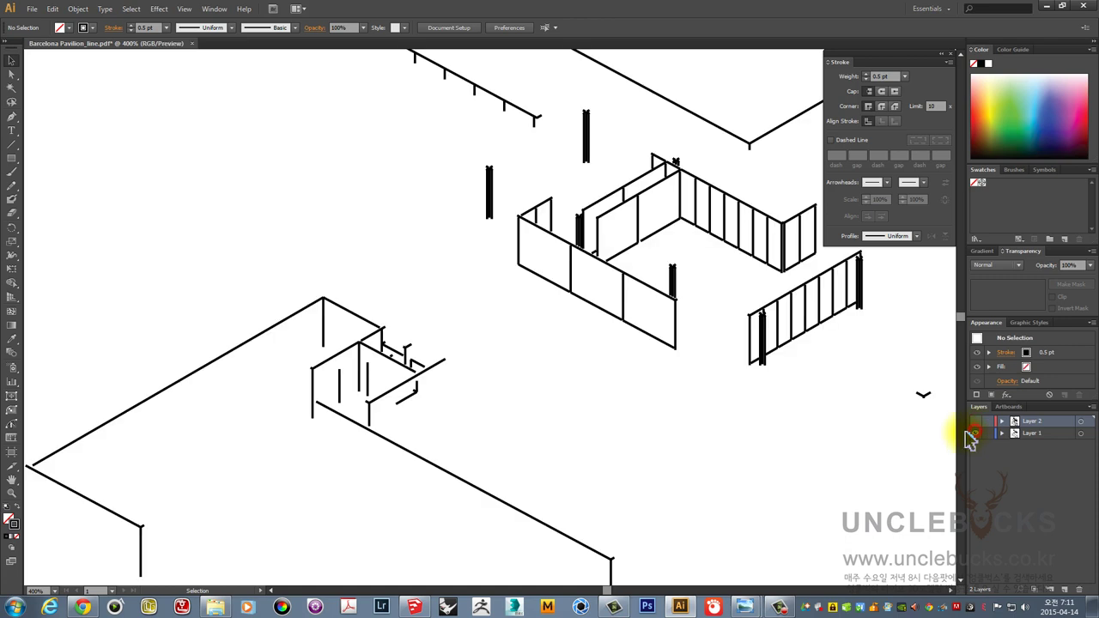
scroll(679, 429, down, 1)
scroll(680, 429, down, 2)
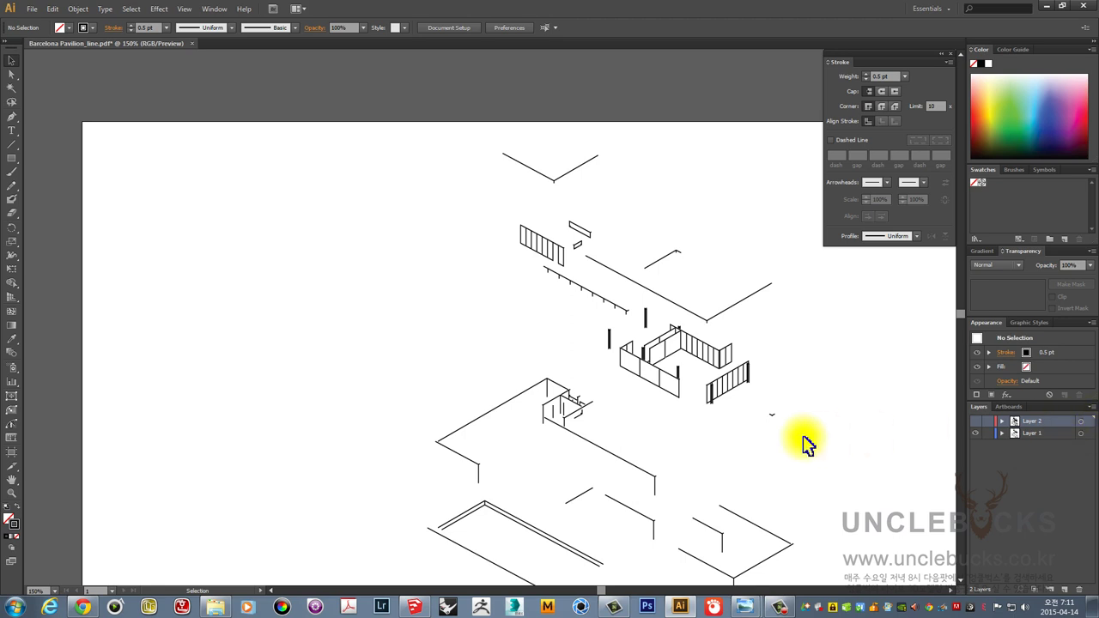
click(756, 408)
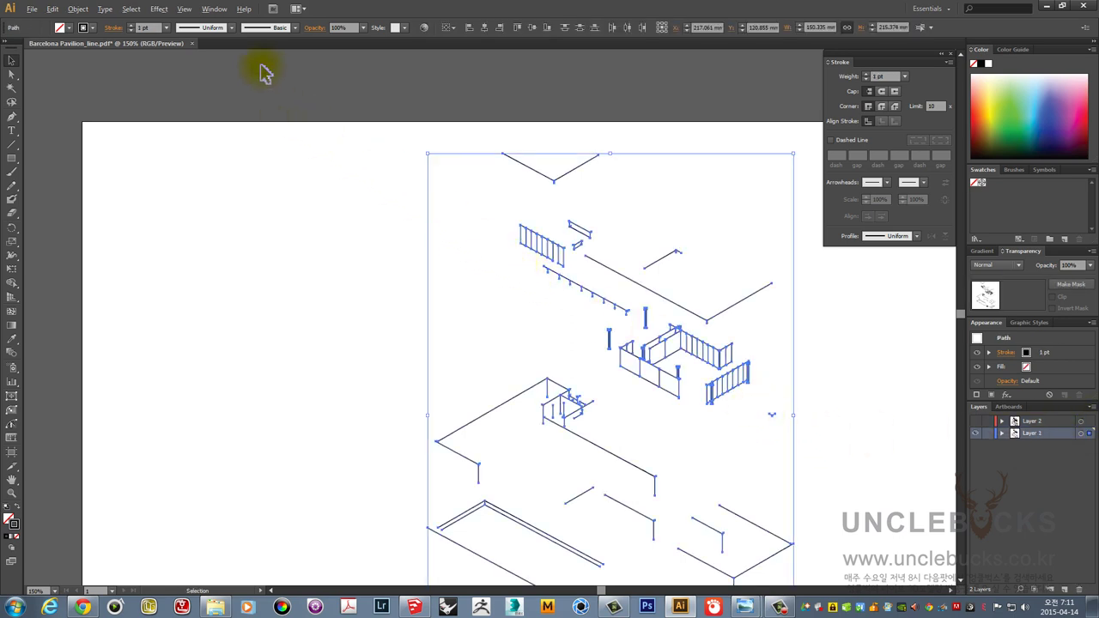
scroll(267, 71, up, 1)
click(166, 28)
click(180, 41)
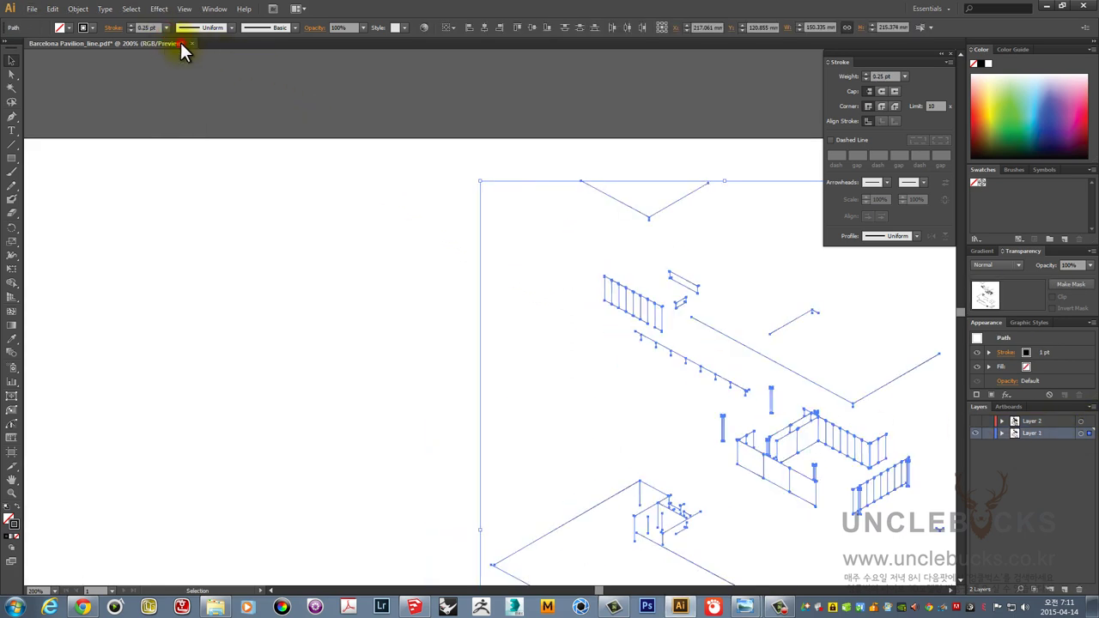
click(373, 327)
- Zoom in on the central walls and make Layer 2's outlines visible again
drag(616, 388, 356, 270)
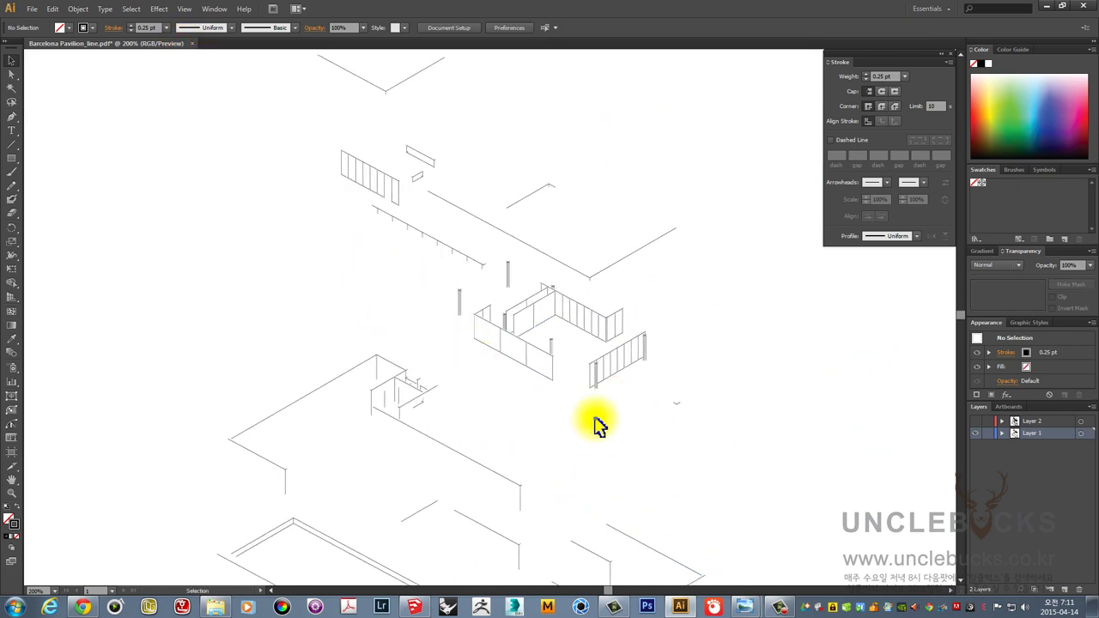
ctrl+click(593, 417)
key(alt)
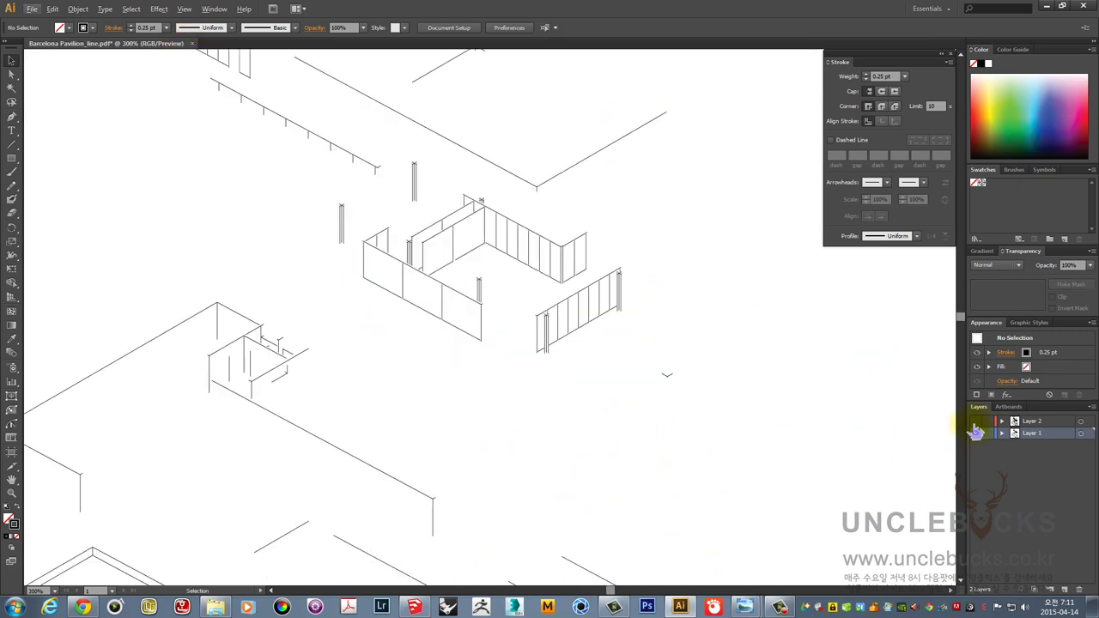
click(977, 420)
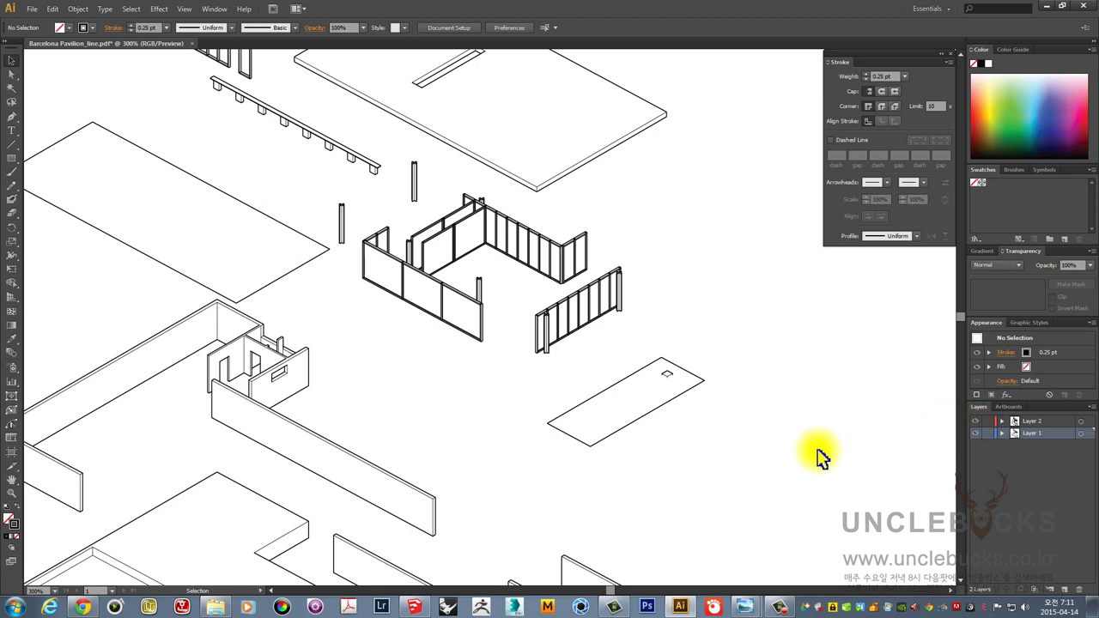
- Zoom in to inspect the roof slab, beam and posts
scroll(704, 437, down, 2)
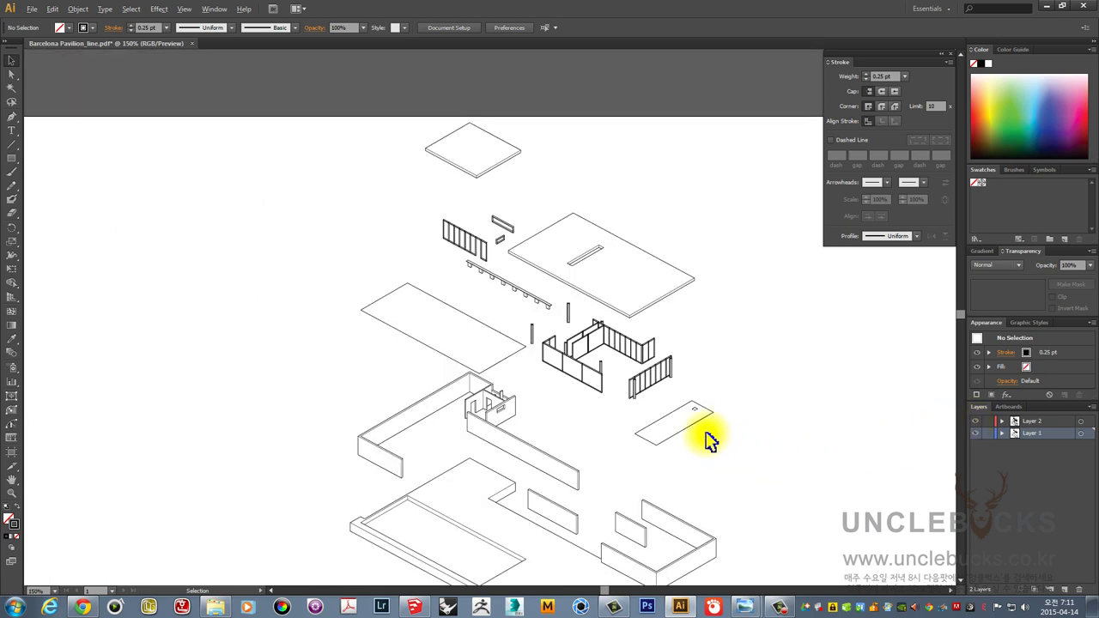
scroll(570, 344, up, 2)
scroll(535, 323, up, 1)
scroll(726, 306, up, 1)
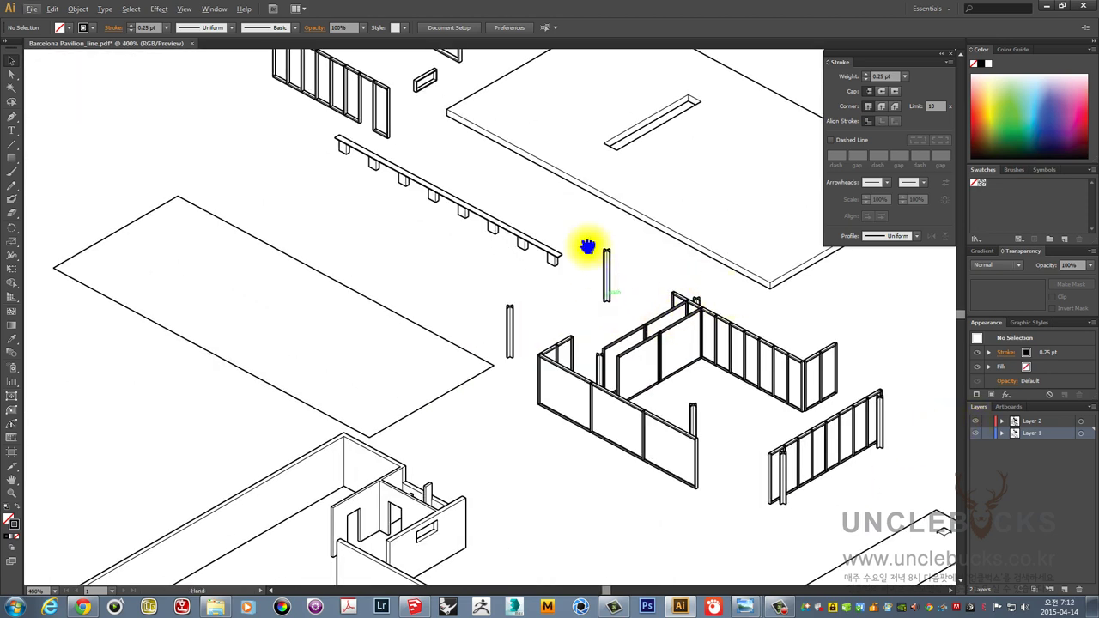
drag(589, 246, 453, 352)
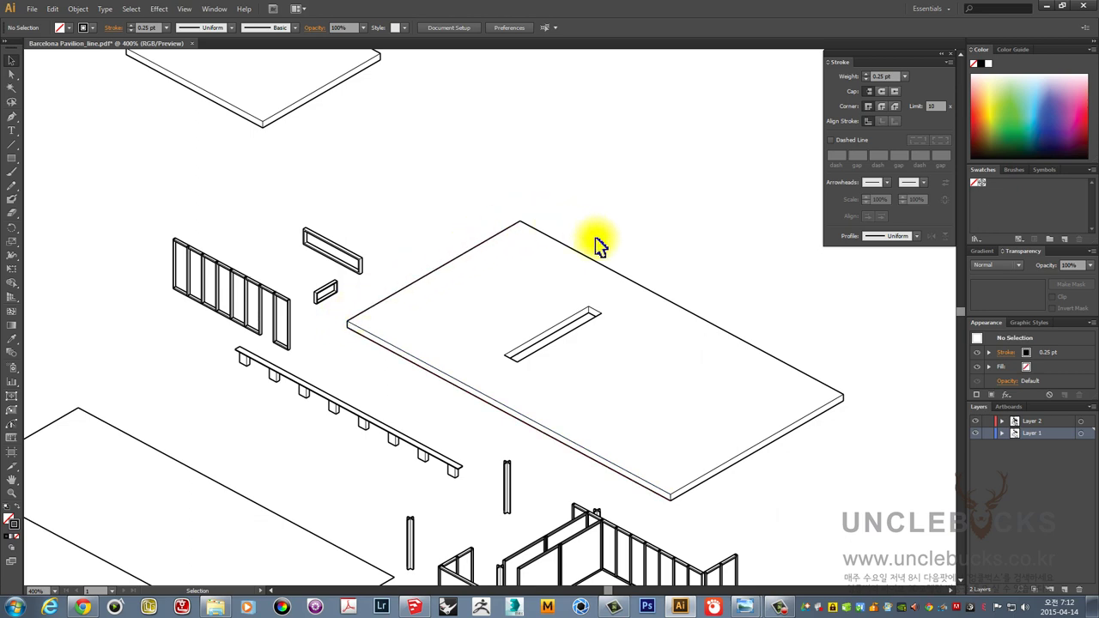
scroll(650, 473, down, 2)
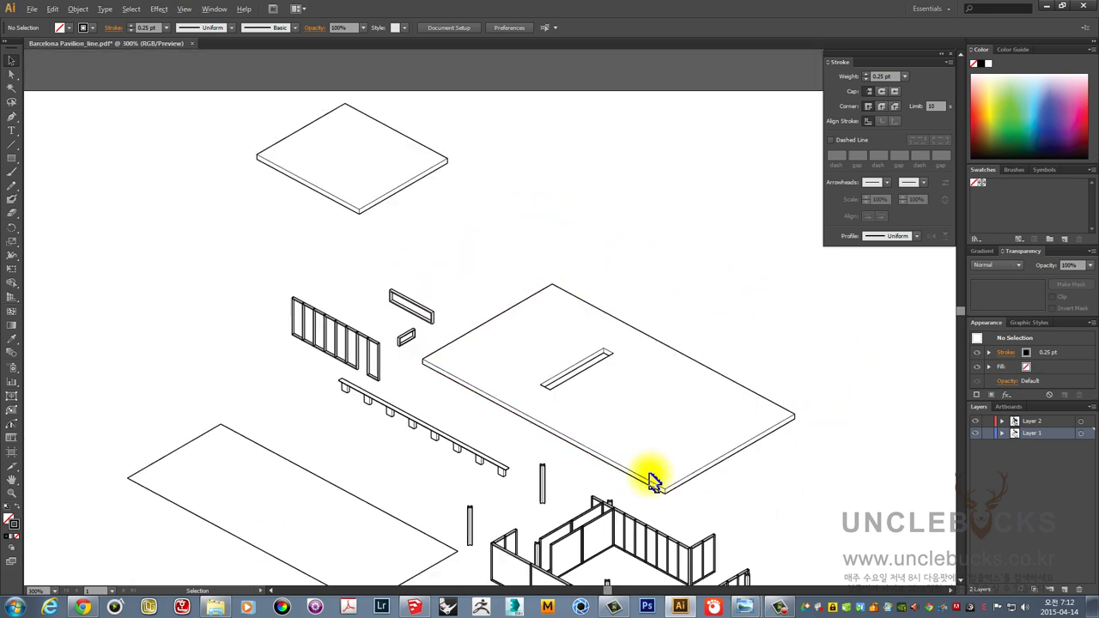
scroll(650, 473, down, 2)
scroll(563, 496, up, 2)
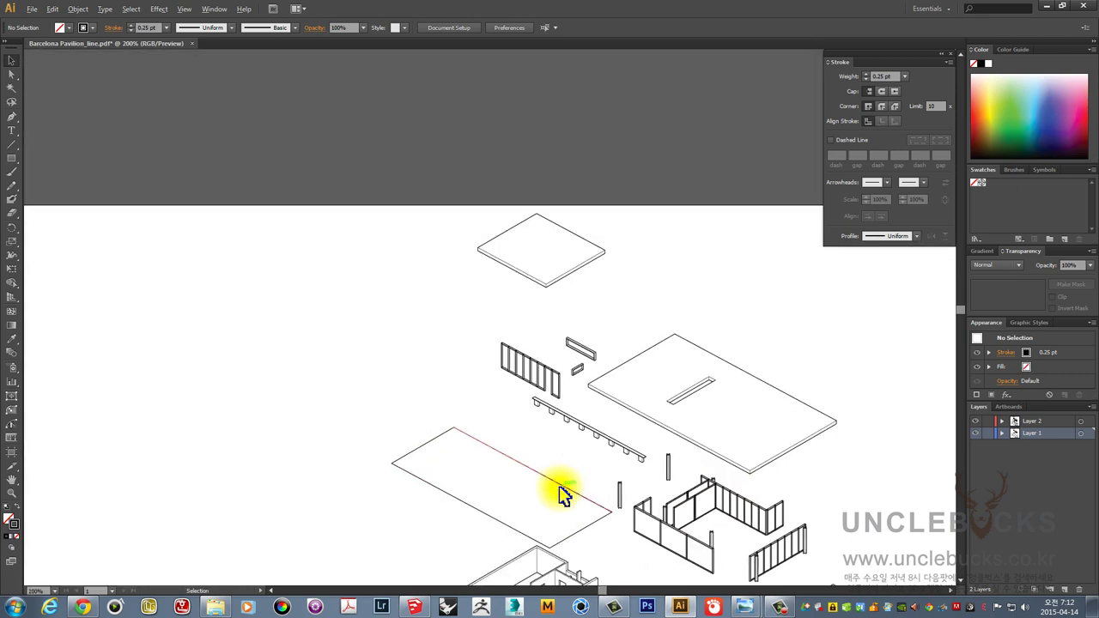
scroll(560, 493, up, 1)
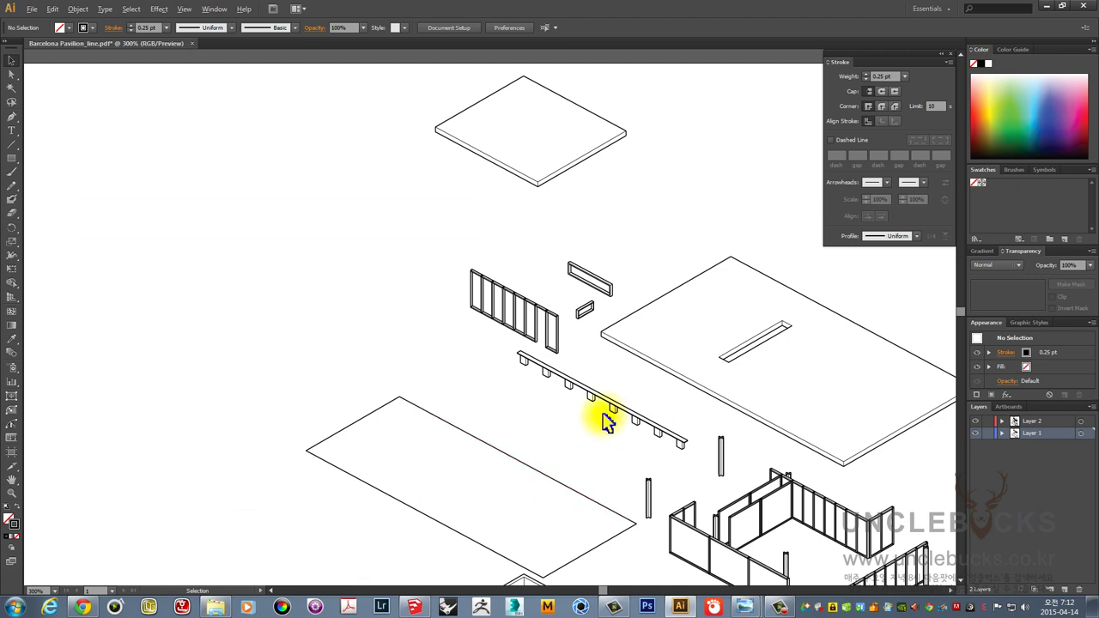
scroll(701, 446, up, 1)
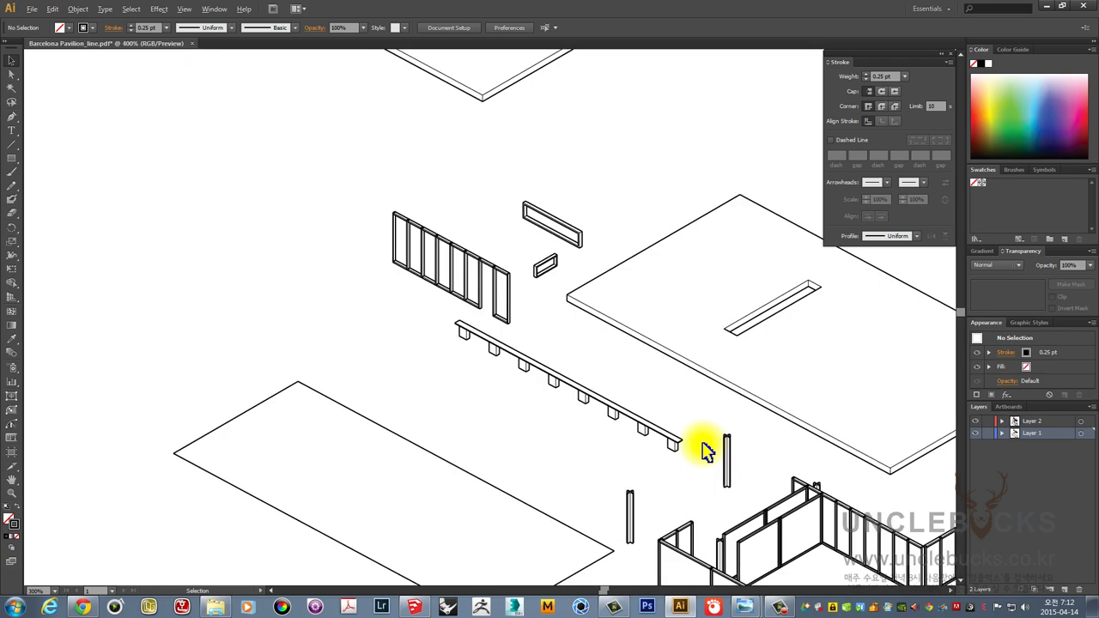
scroll(704, 448, up, 1)
scroll(704, 450, up, 1)
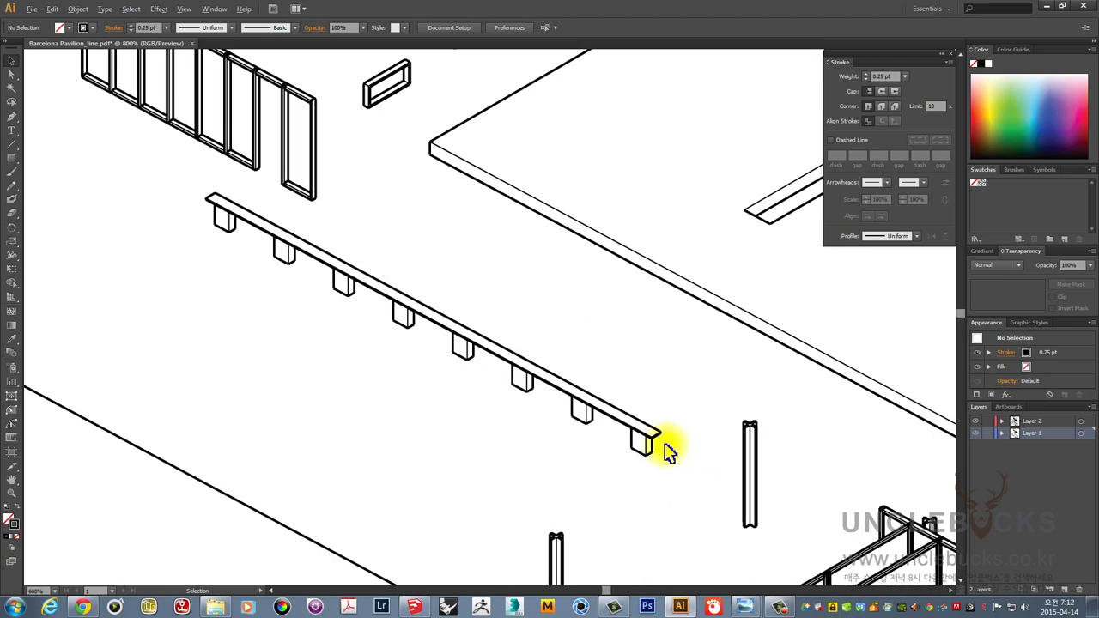
- Zoom back out, pan down to the lower parts, and make Layer 2 active
scroll(657, 447, up, 2)
scroll(653, 434, up, 1)
scroll(653, 427, up, 1)
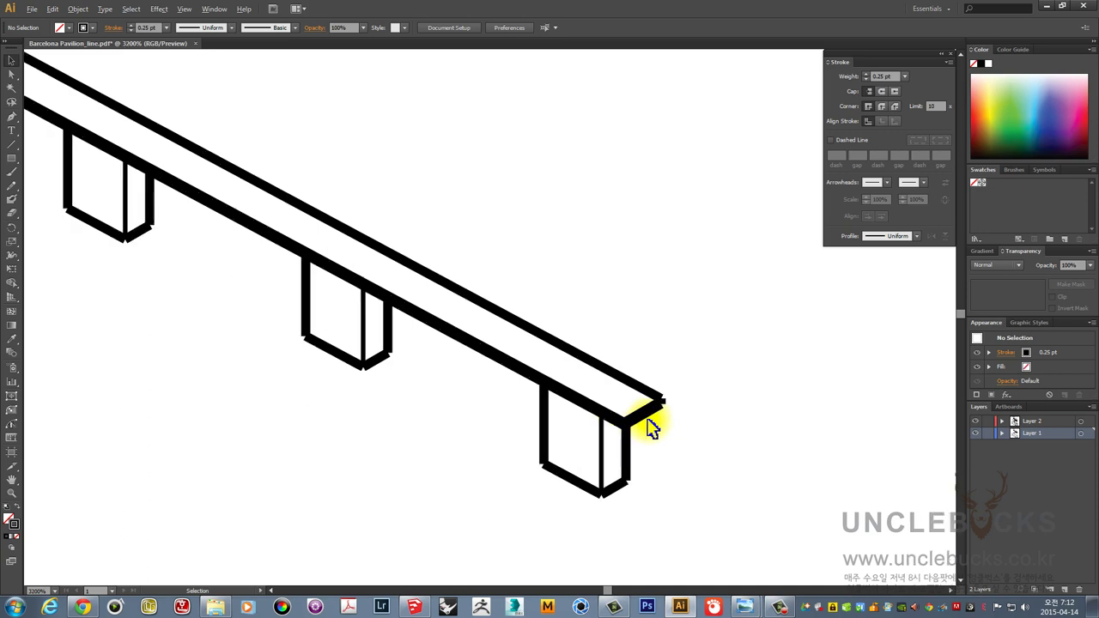
scroll(653, 427, down, 2)
scroll(653, 427, down, 1)
scroll(650, 426, down, 1)
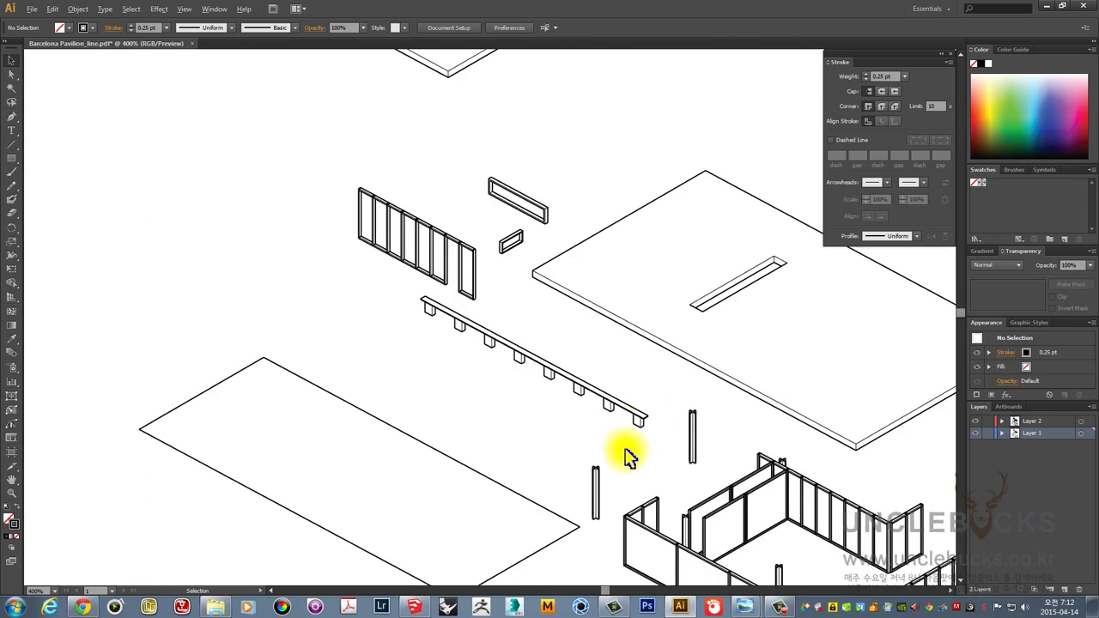
scroll(552, 442, down, 1)
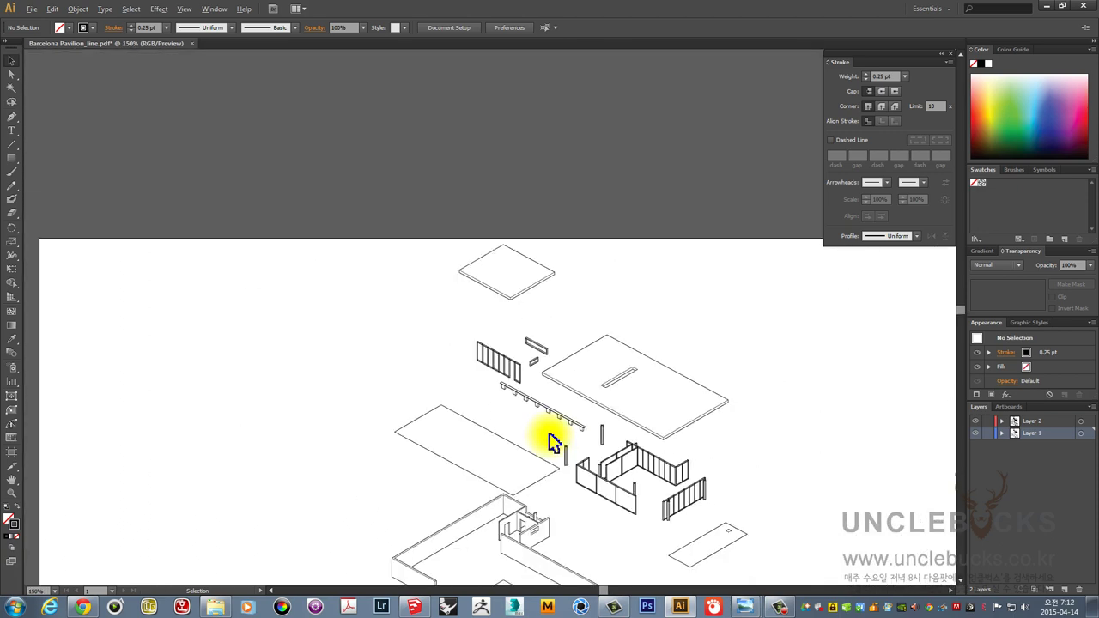
drag(773, 501, 703, 302)
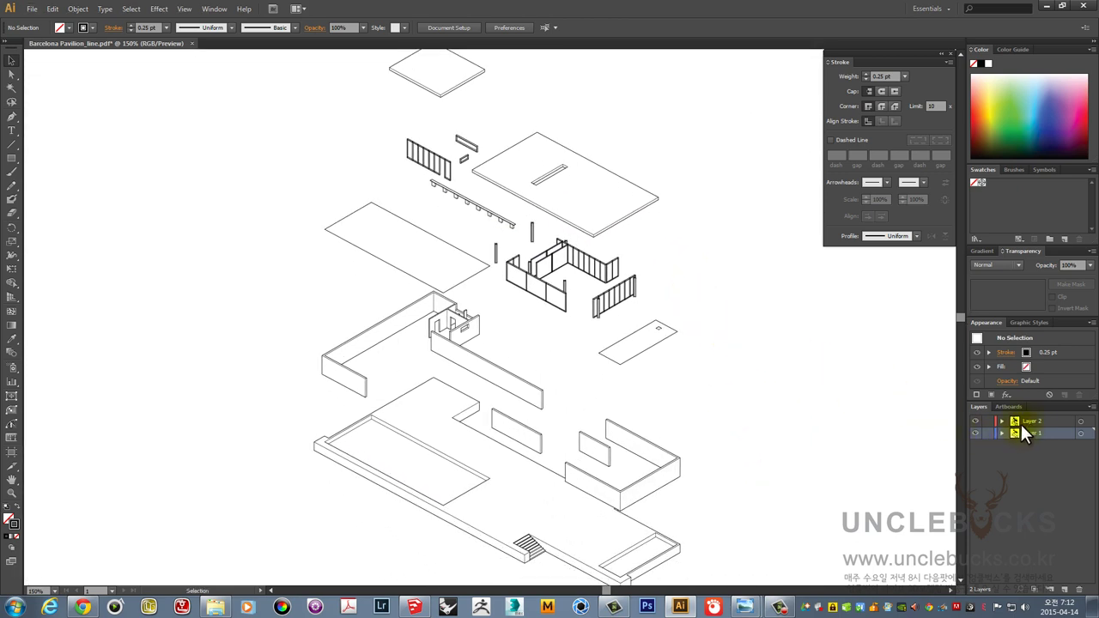
click(1040, 421)
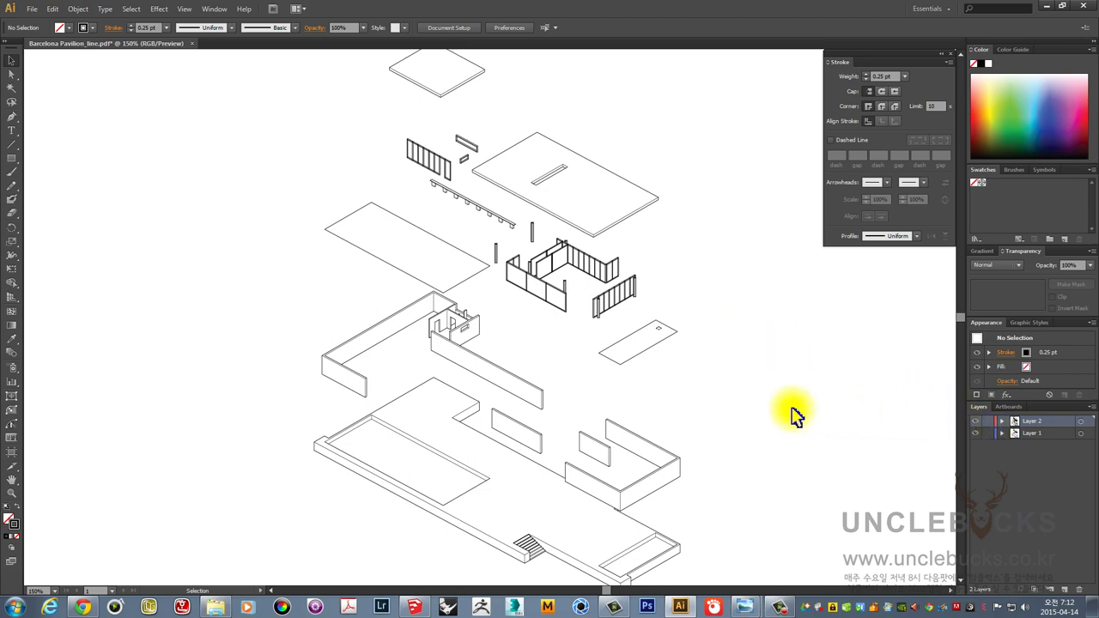
- Zoom in and select one 0.5 pt post line as a sample
scroll(539, 268, up, 2)
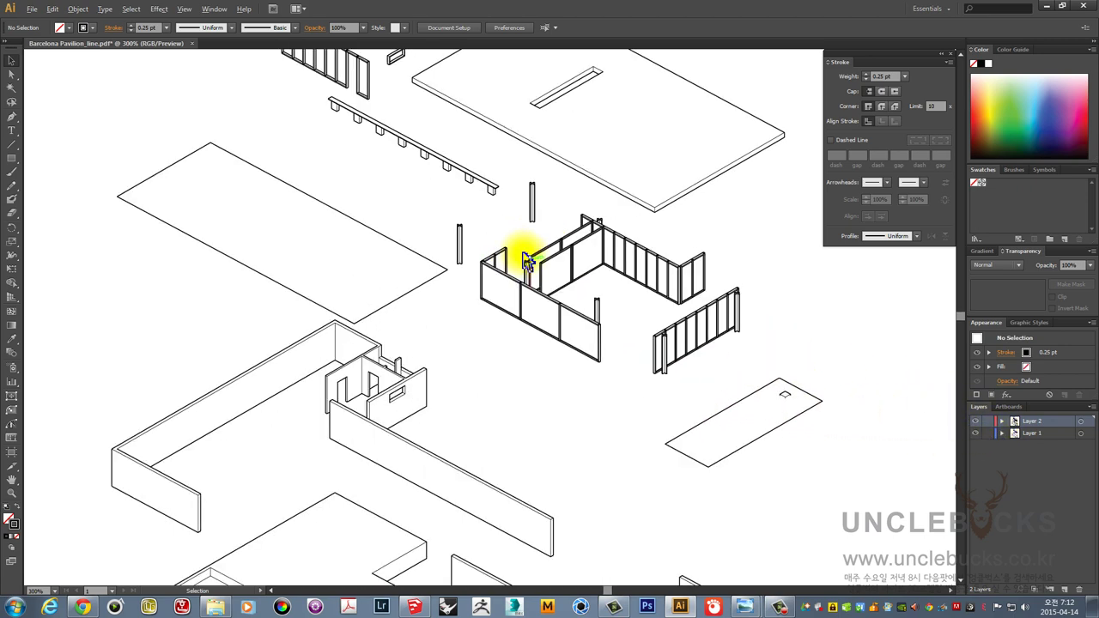
scroll(522, 252, up, 1)
scroll(522, 249, down, 2)
scroll(488, 254, up, 3)
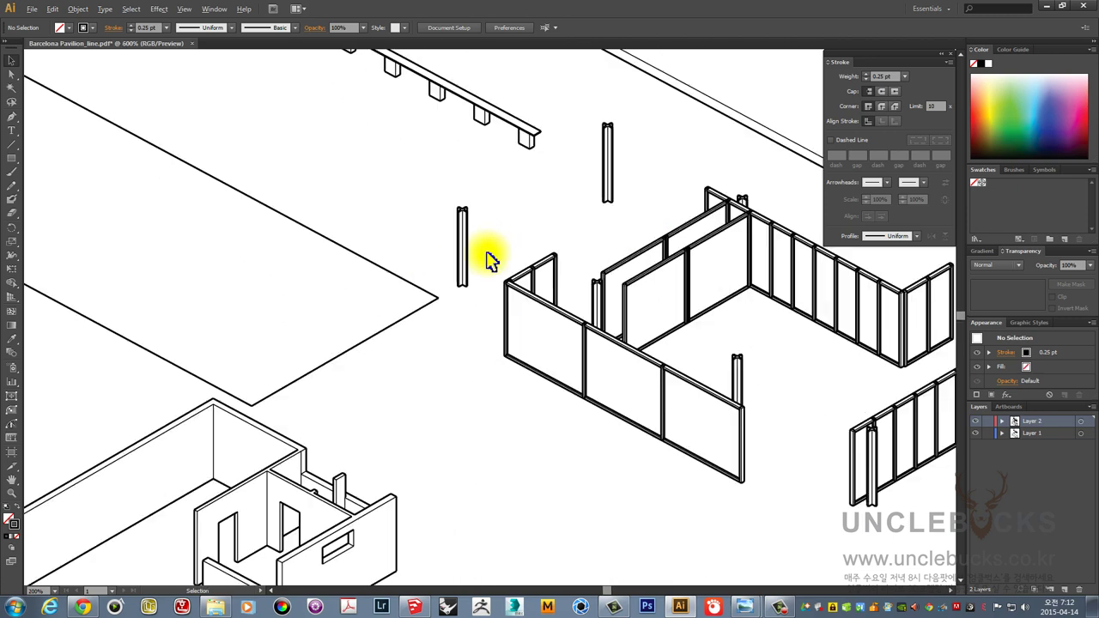
scroll(487, 258, up, 2)
scroll(491, 258, up, 1)
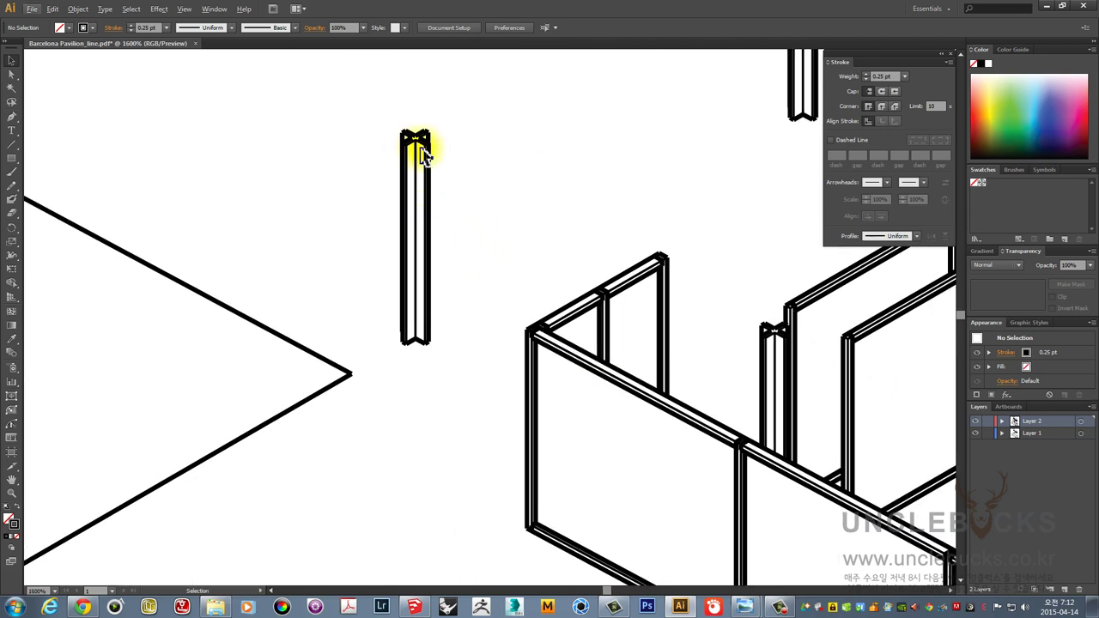
click(257, 333)
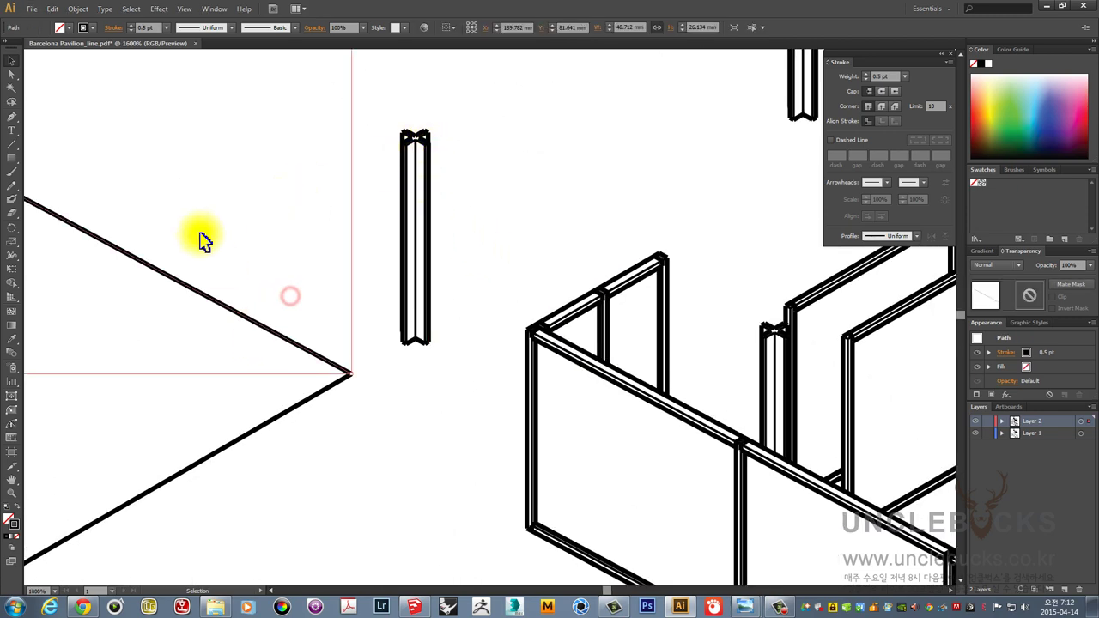
drag(222, 236, 291, 297)
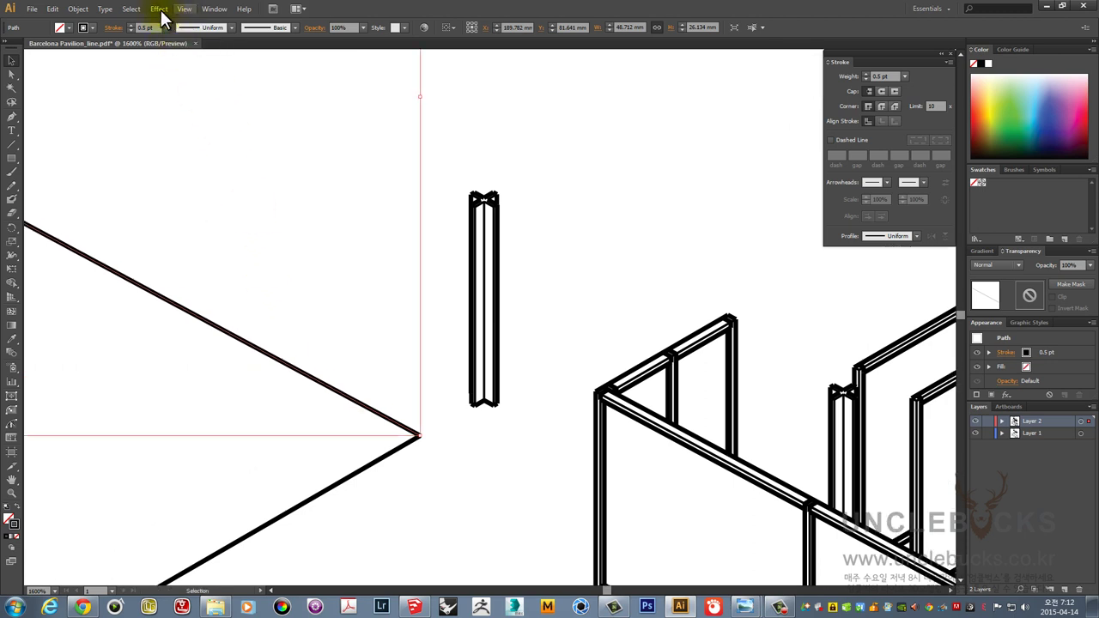
- Select all paths of the same stroke weight and change them to 1 pt
click(132, 9)
mouse_move(147, 120)
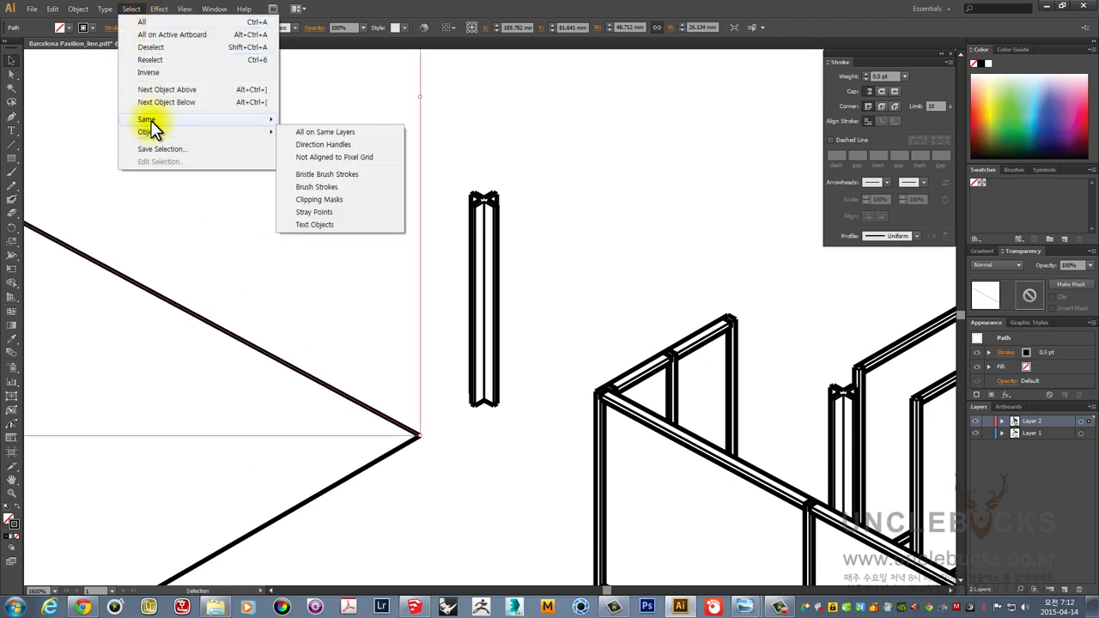
click(73, 207)
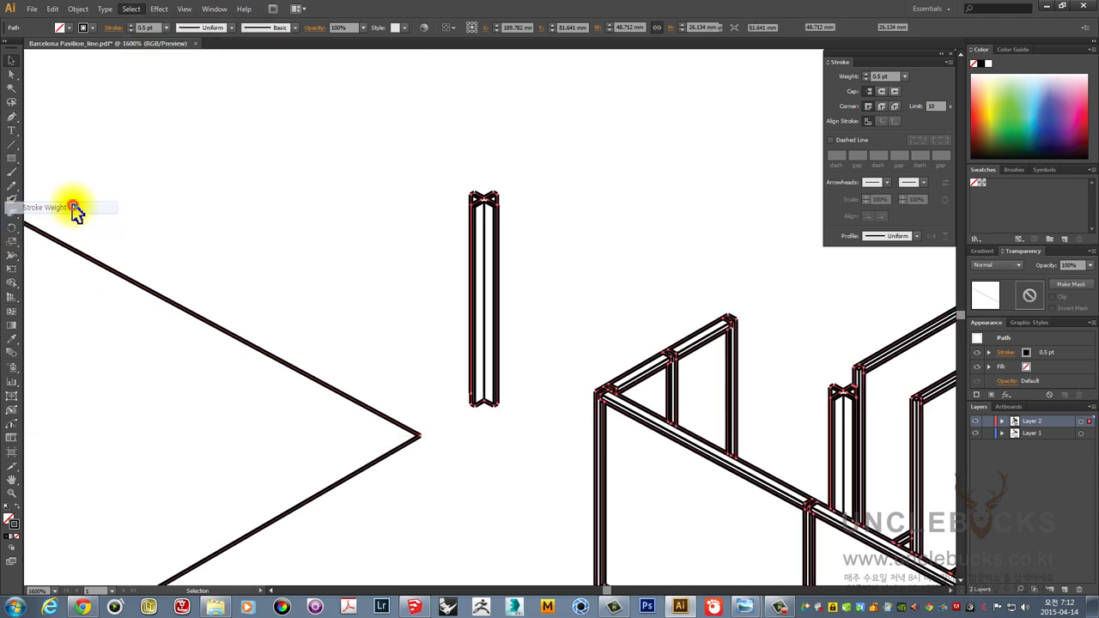
click(167, 29)
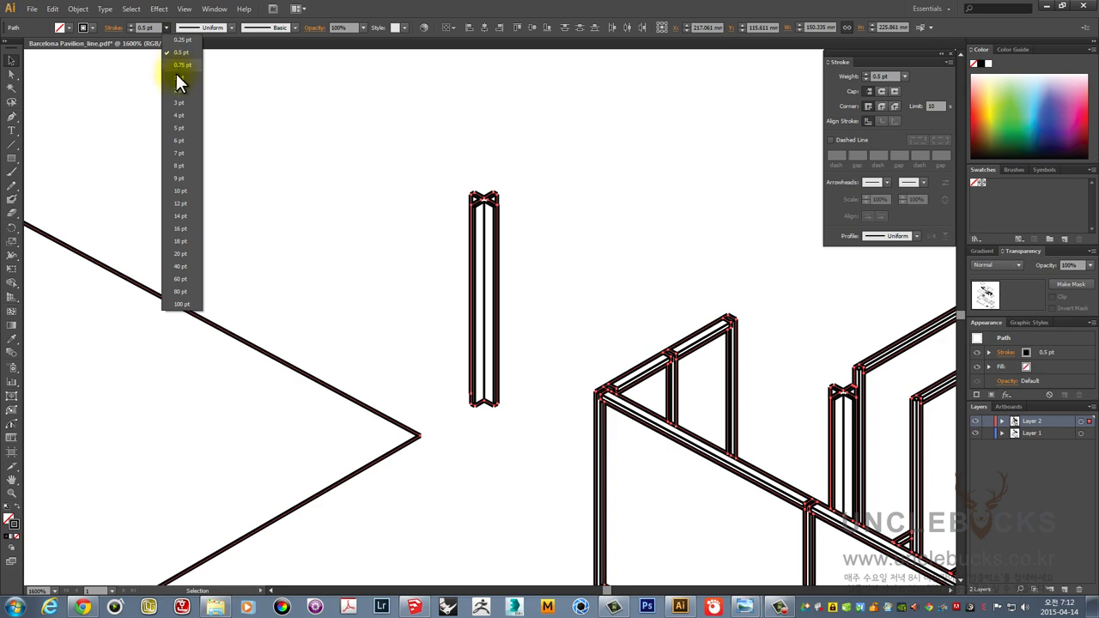
click(178, 77)
click(297, 155)
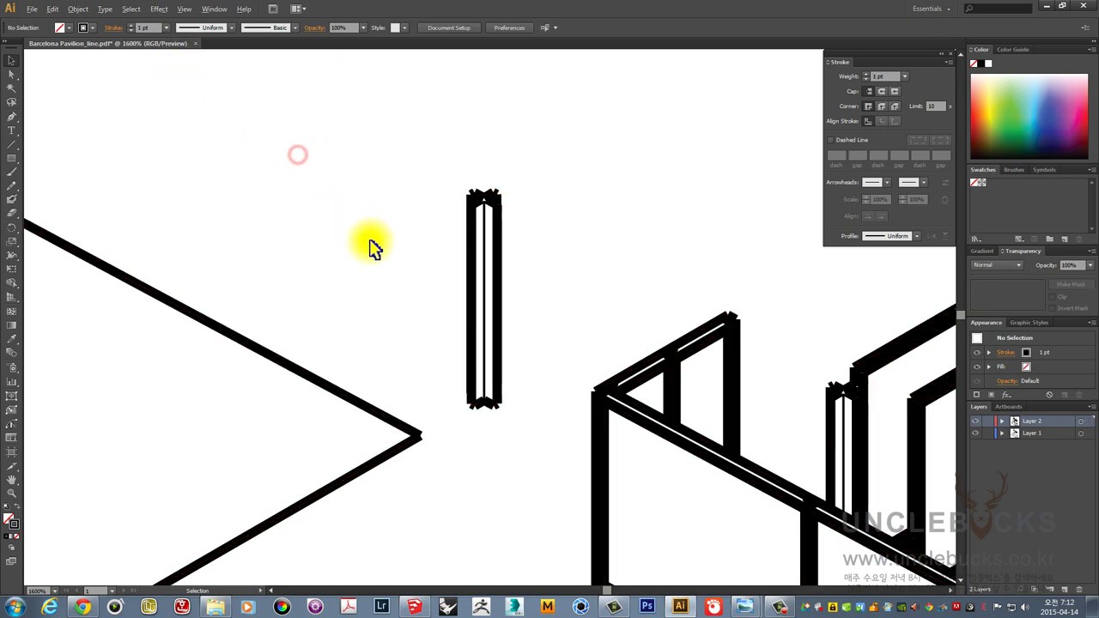
scroll(369, 247, down, 4)
scroll(368, 243, down, 1)
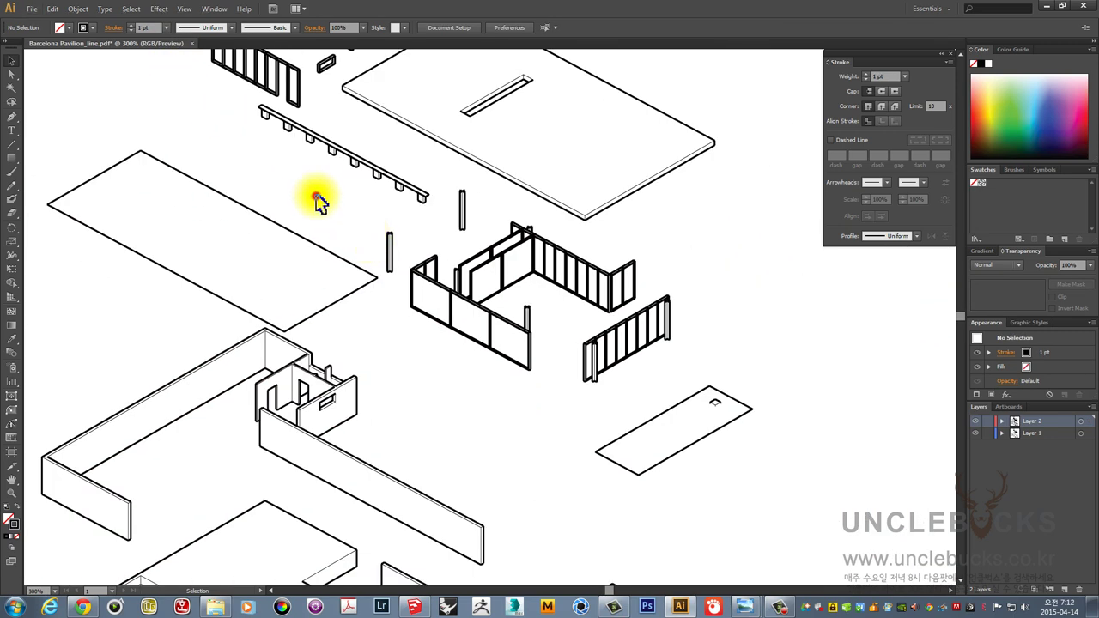
drag(316, 200, 378, 283)
scroll(377, 288, down, 1)
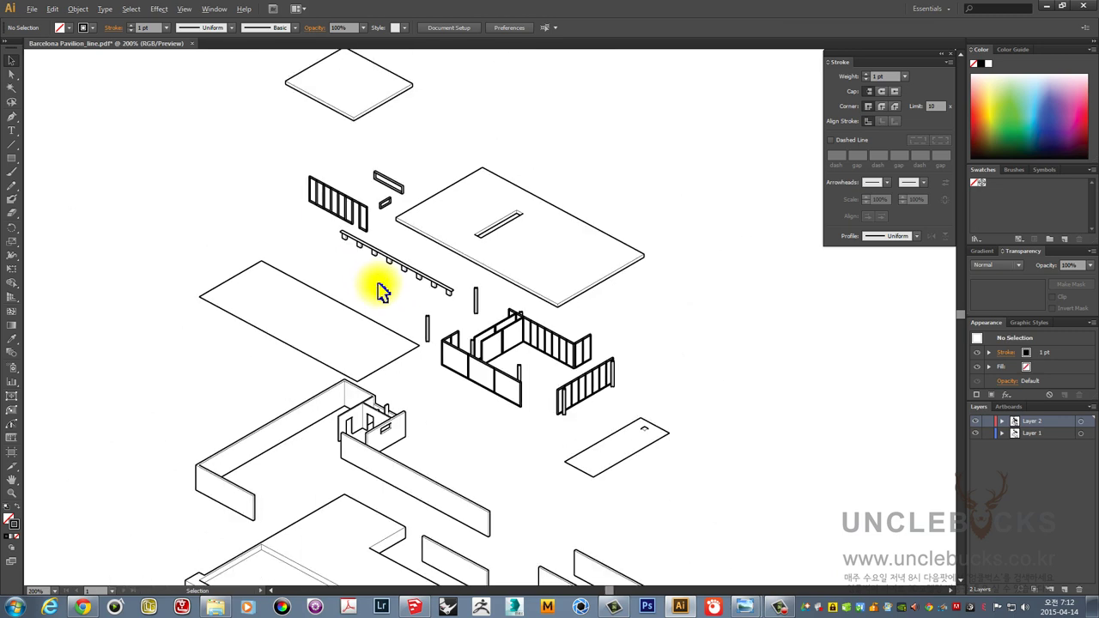
scroll(380, 286, down, 1)
drag(429, 278, 461, 218)
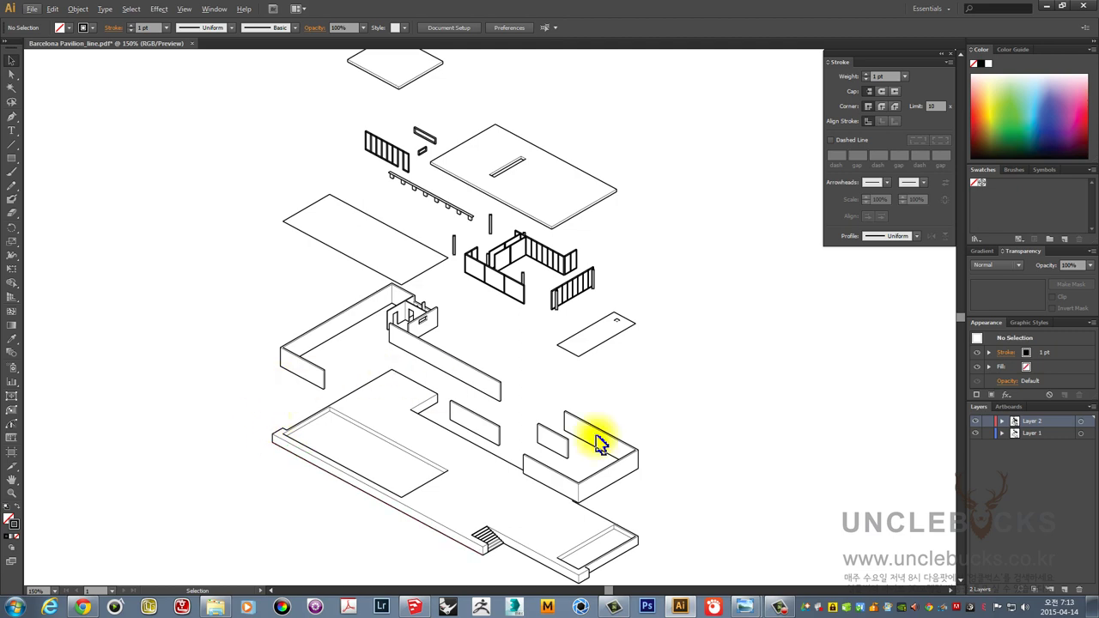
scroll(530, 305, up, 3)
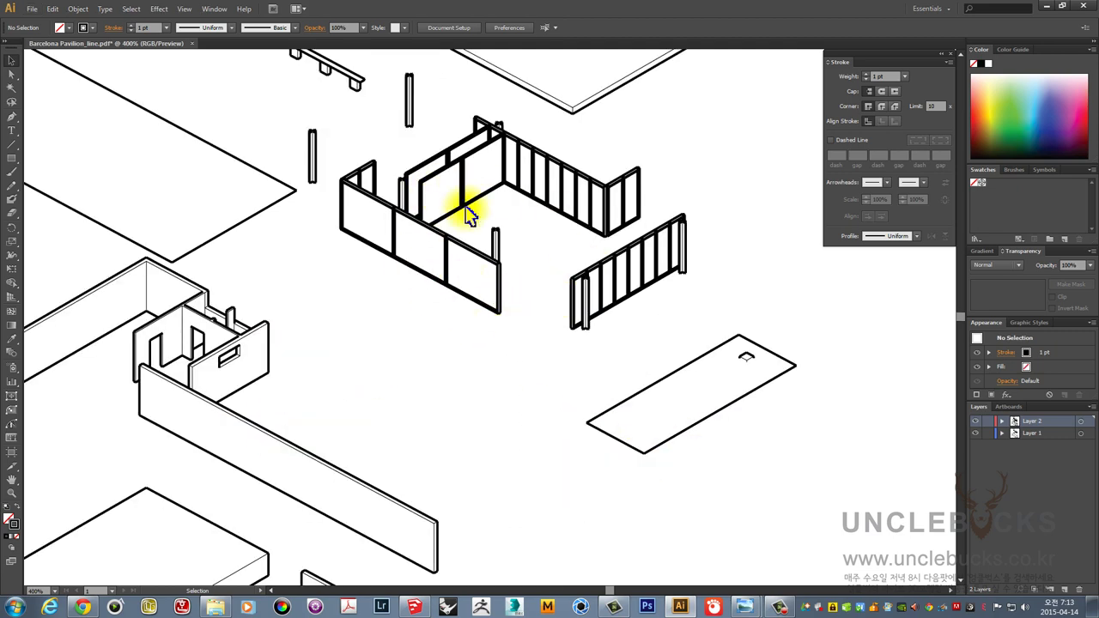
scroll(525, 217, down, 1)
scroll(525, 218, down, 1)
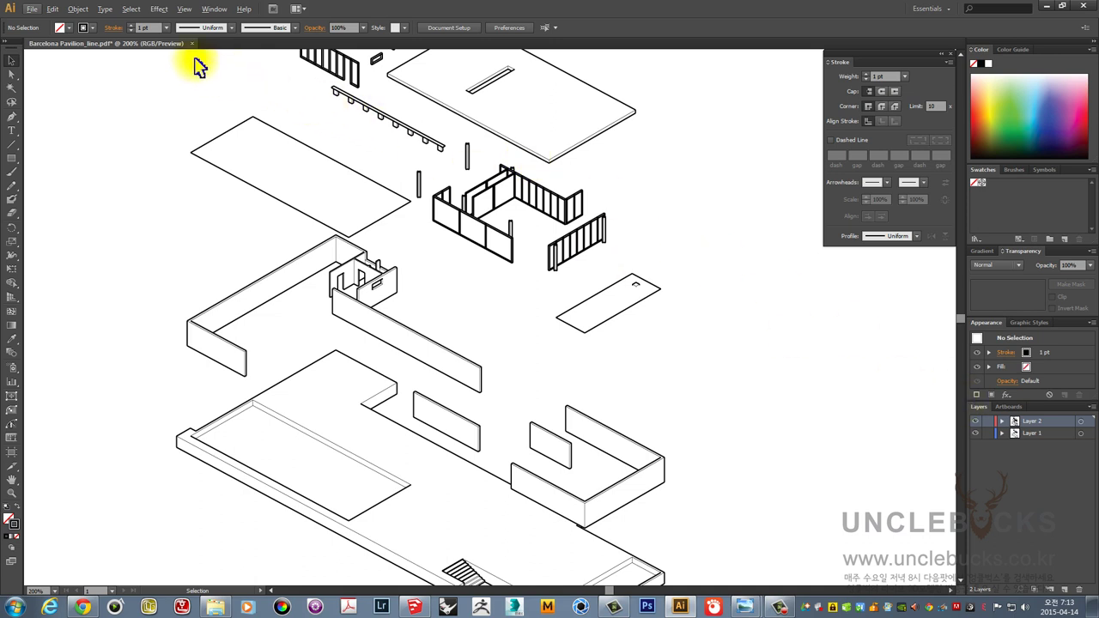
- Reweight every 1 pt line to 0.75 pt using Select > Same > Stroke Weight
drag(288, 112, 278, 143)
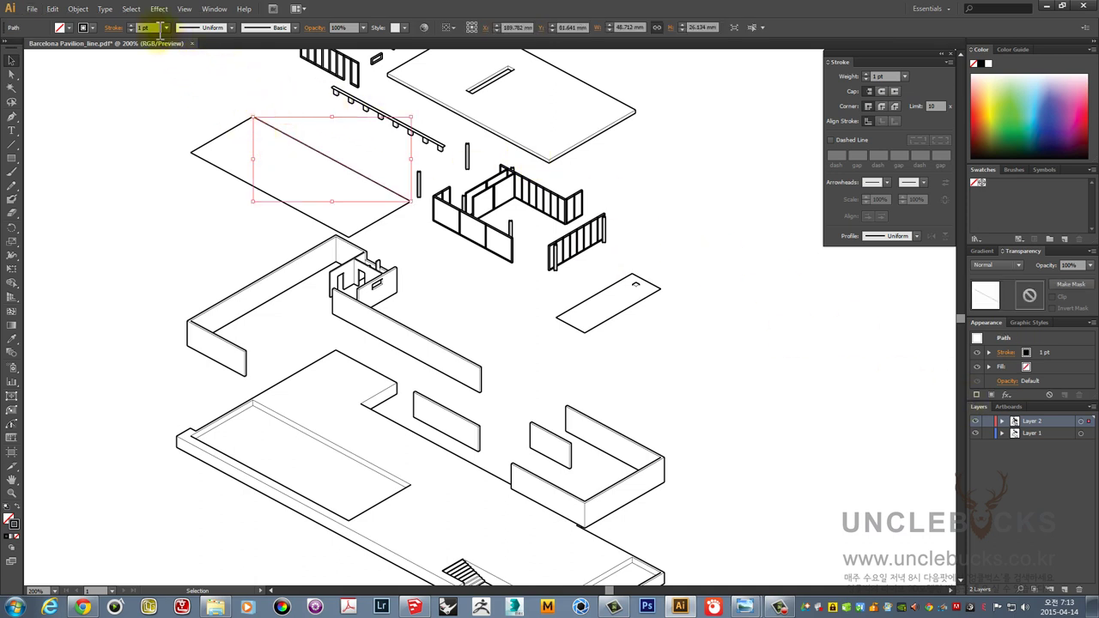
click(131, 9)
mouse_move(147, 119)
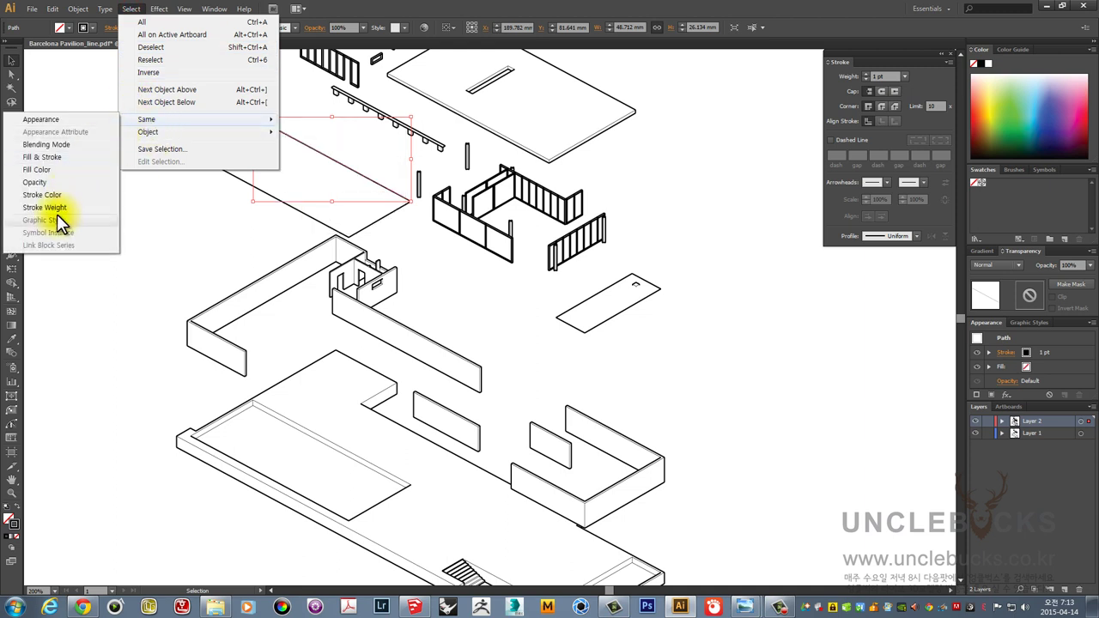
click(56, 208)
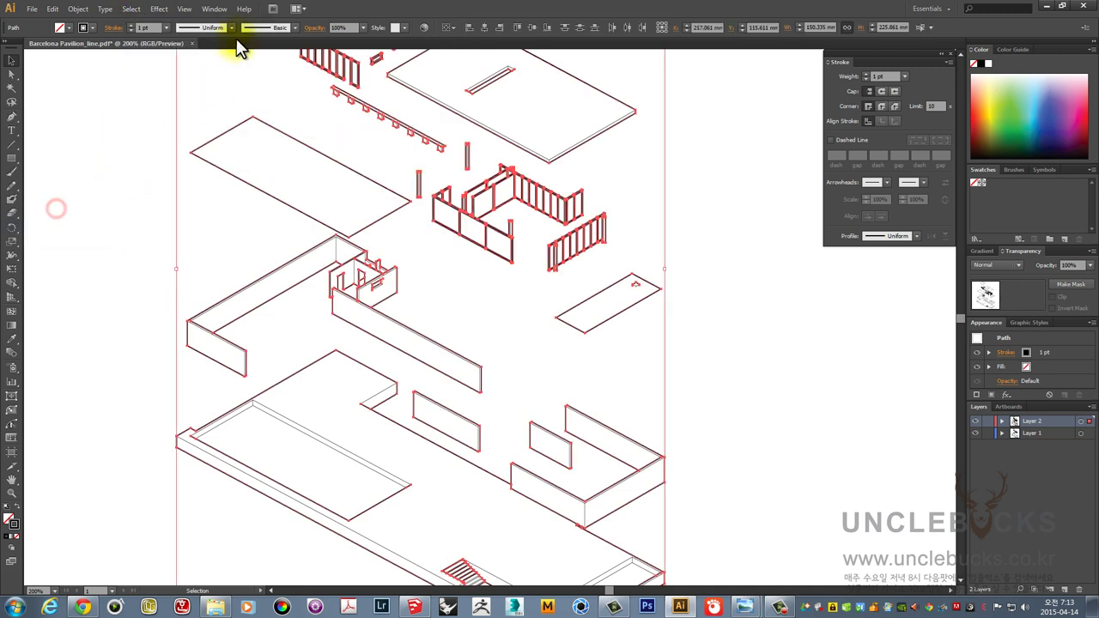
click(167, 28)
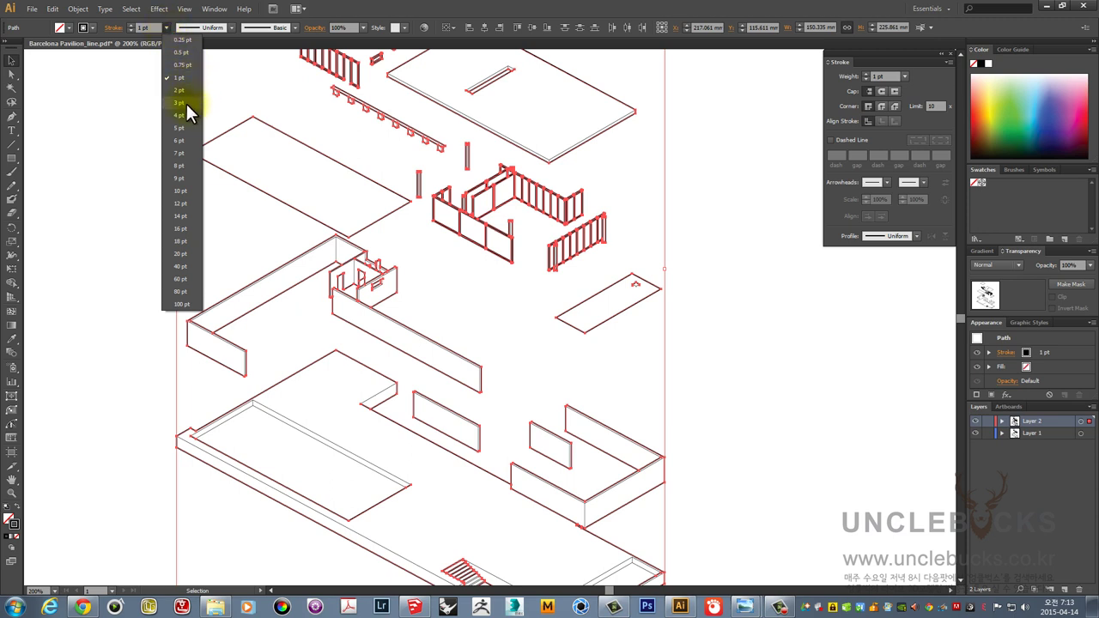
click(184, 66)
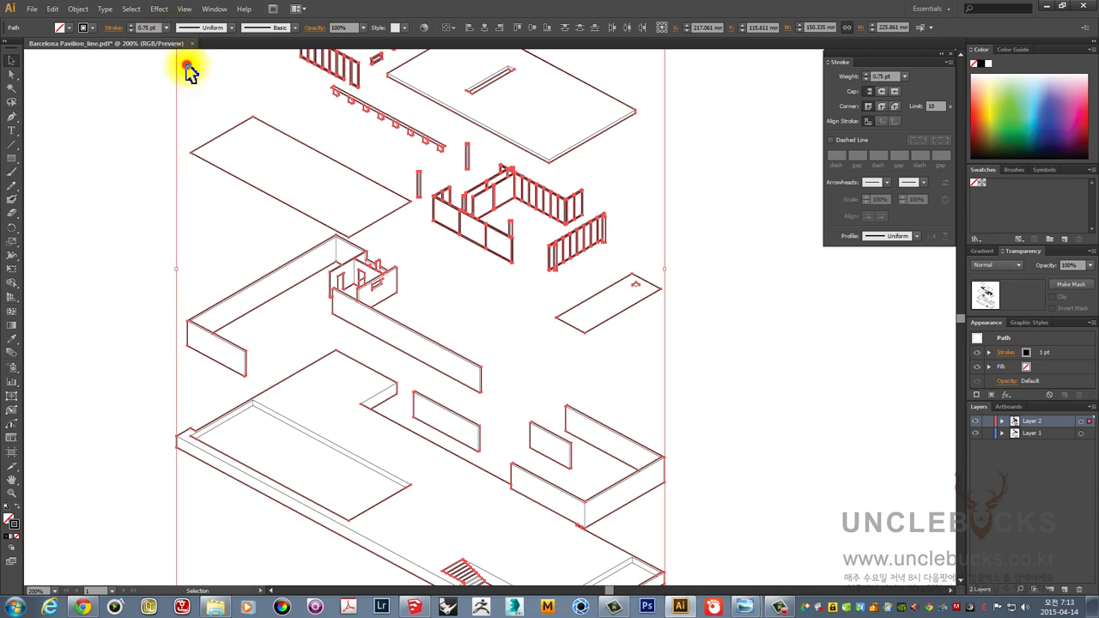
click(163, 118)
scroll(510, 240, up, 2)
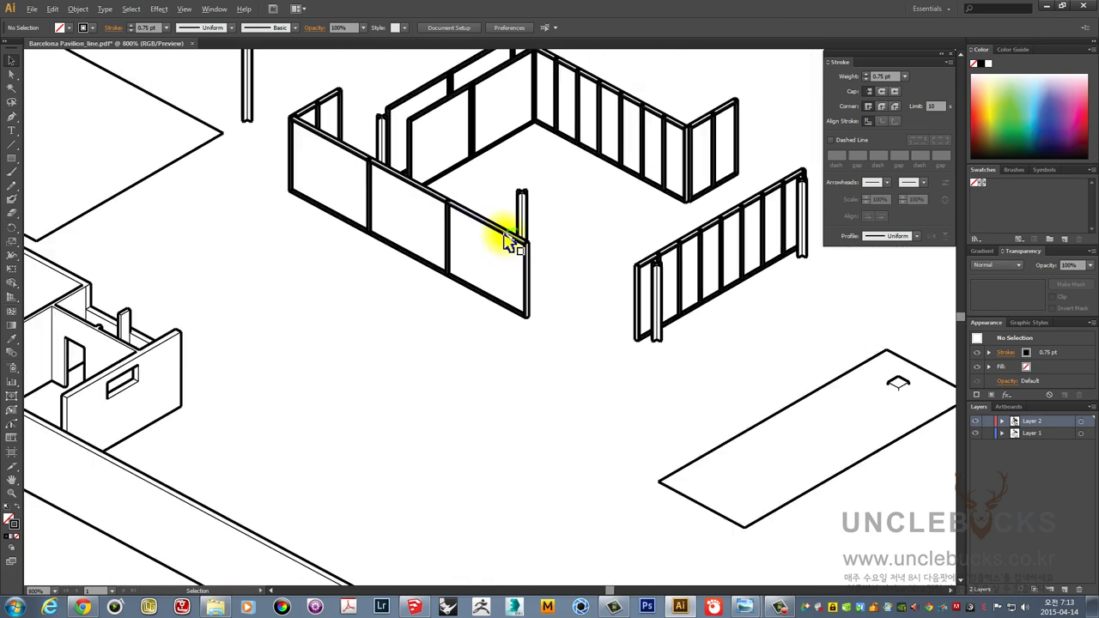
scroll(510, 240, down, 4)
scroll(510, 240, down, 1)
scroll(510, 240, down, 1)
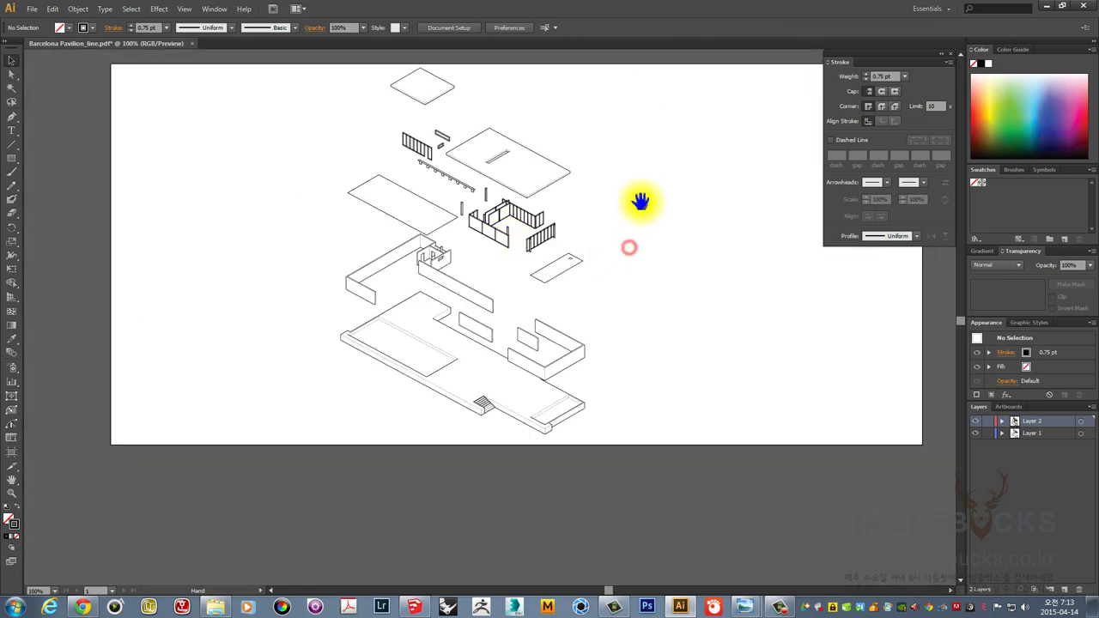
drag(642, 200, 630, 249)
scroll(624, 247, up, 1)
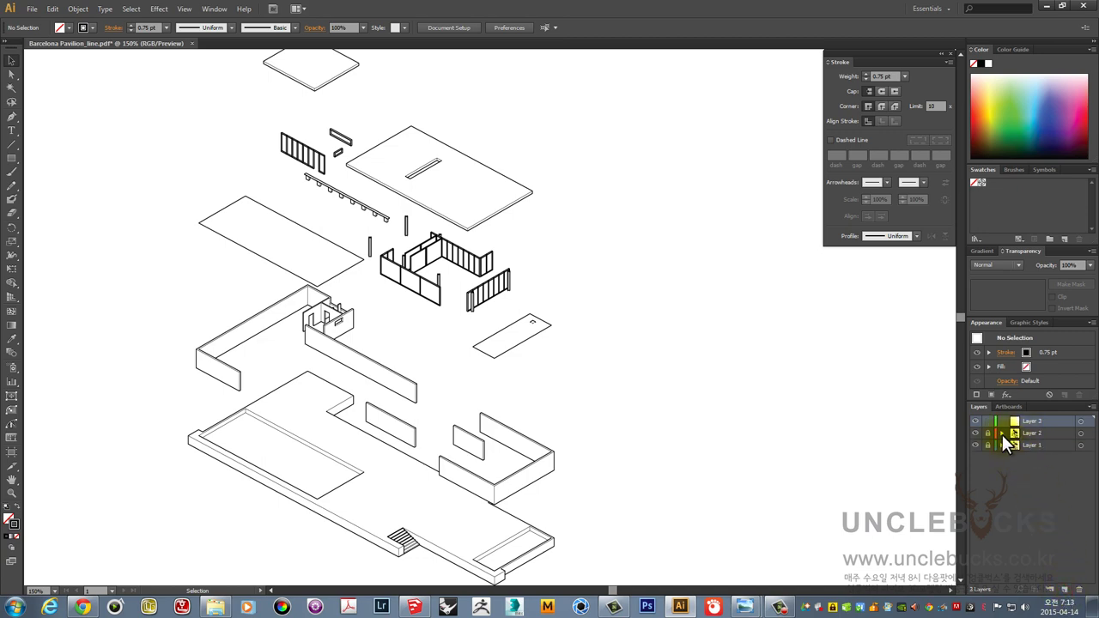
- Draw a vertical Pen line from the upper slab's left corner to the plinth corner
click(673, 398)
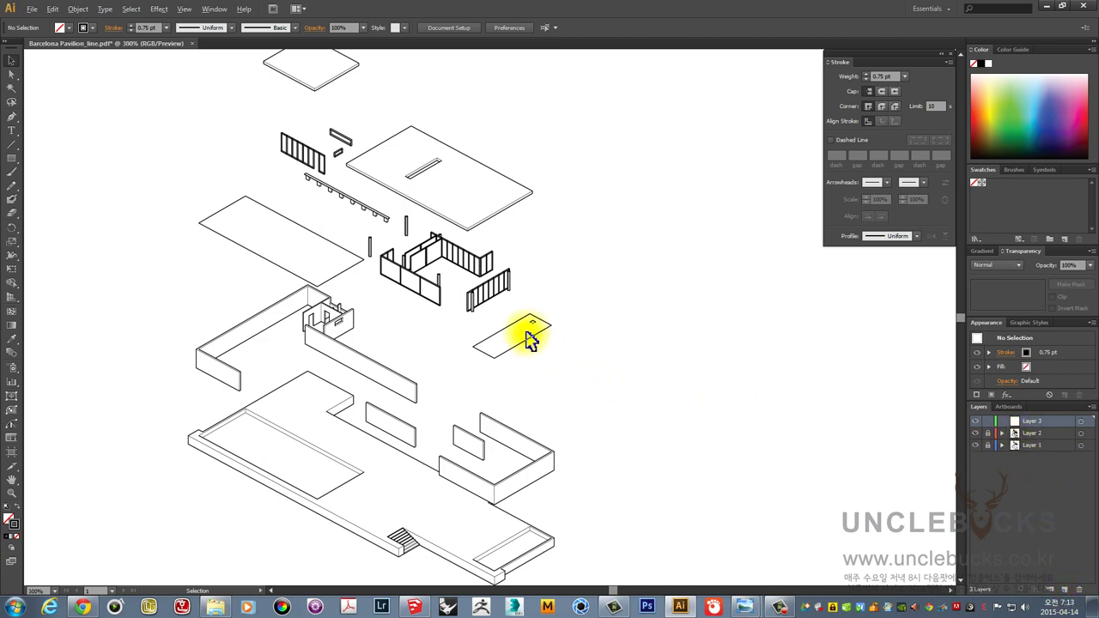
scroll(530, 340, up, 5)
scroll(527, 336, down, 6)
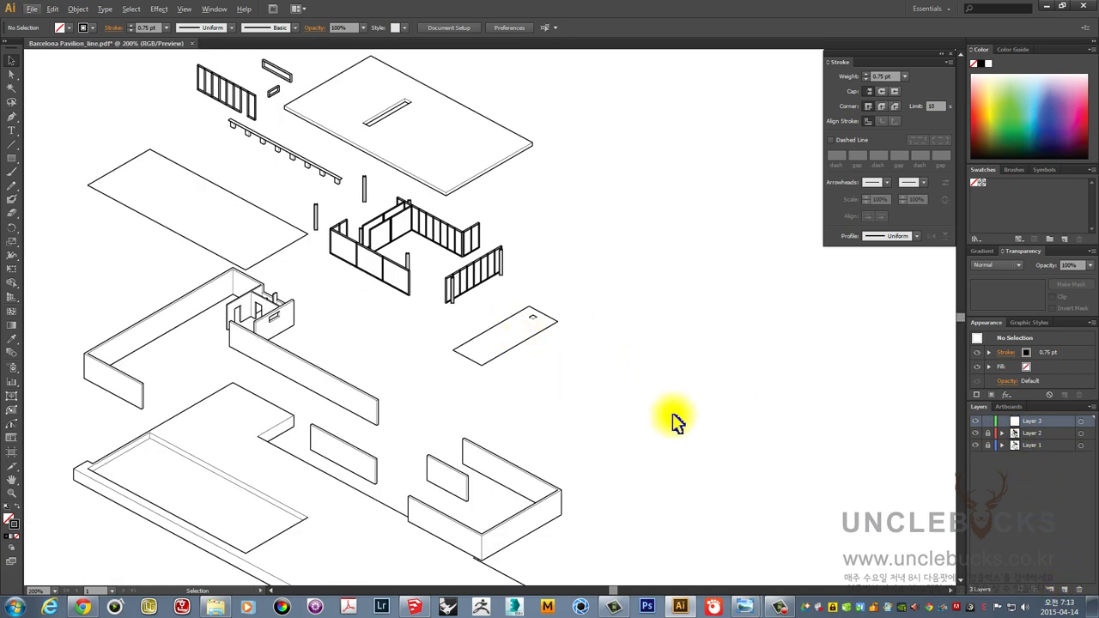
click(12, 117)
scroll(258, 214, up, 1)
scroll(262, 202, up, 1)
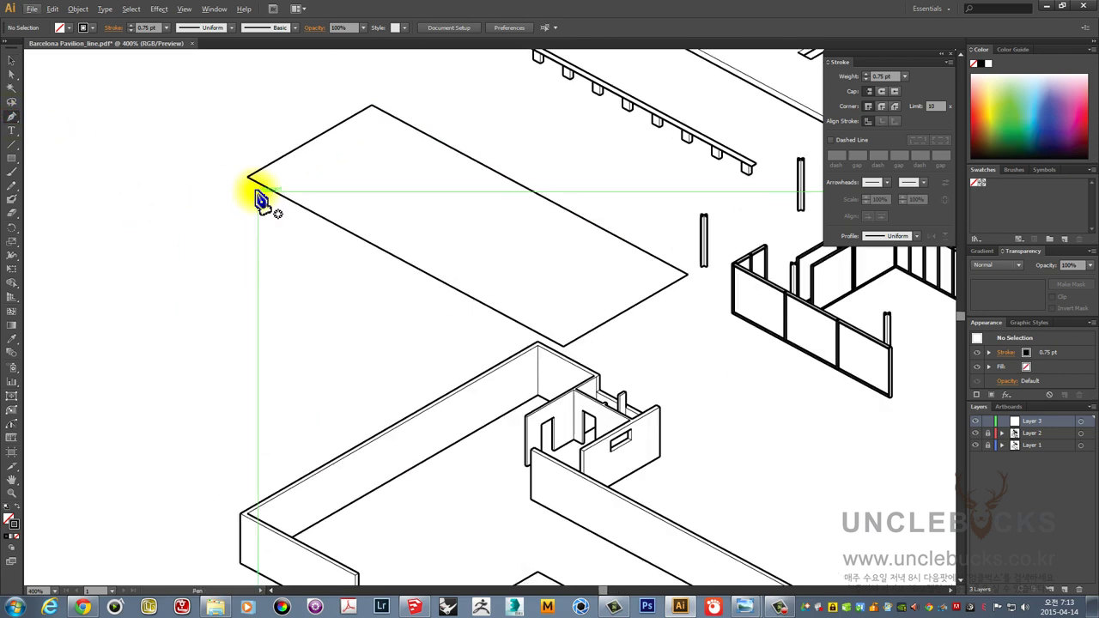
click(248, 179)
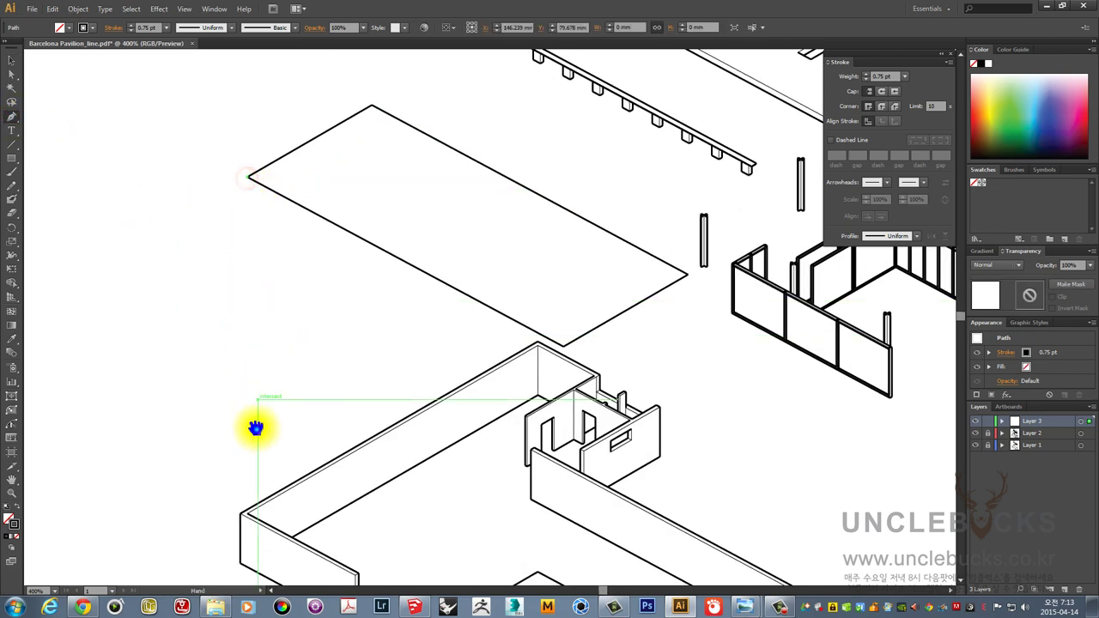
drag(253, 429, 259, 187)
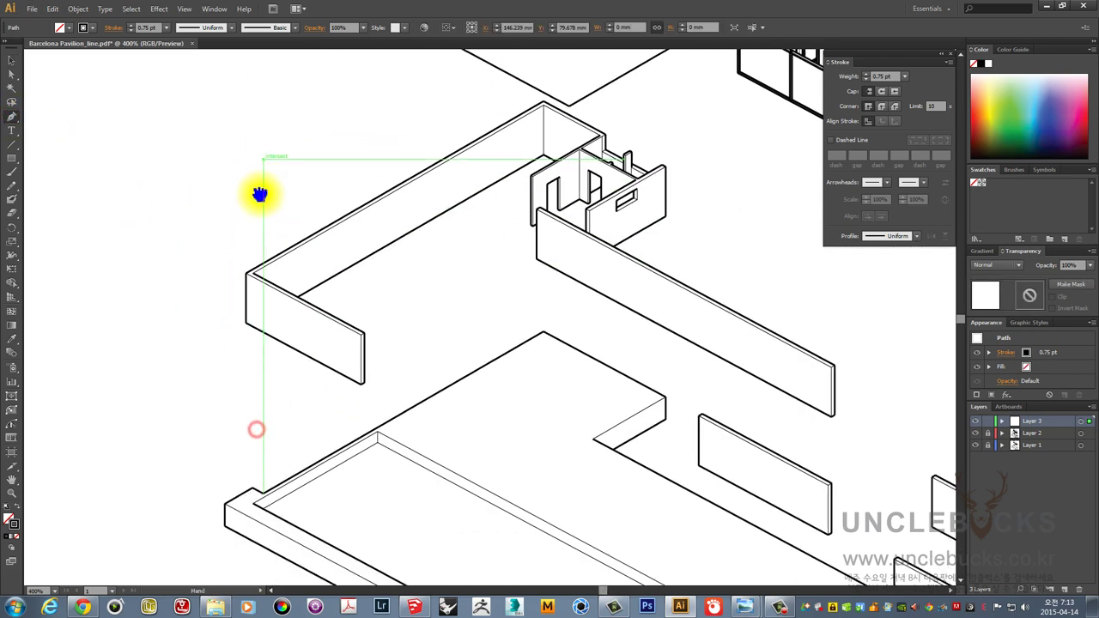
click(255, 507)
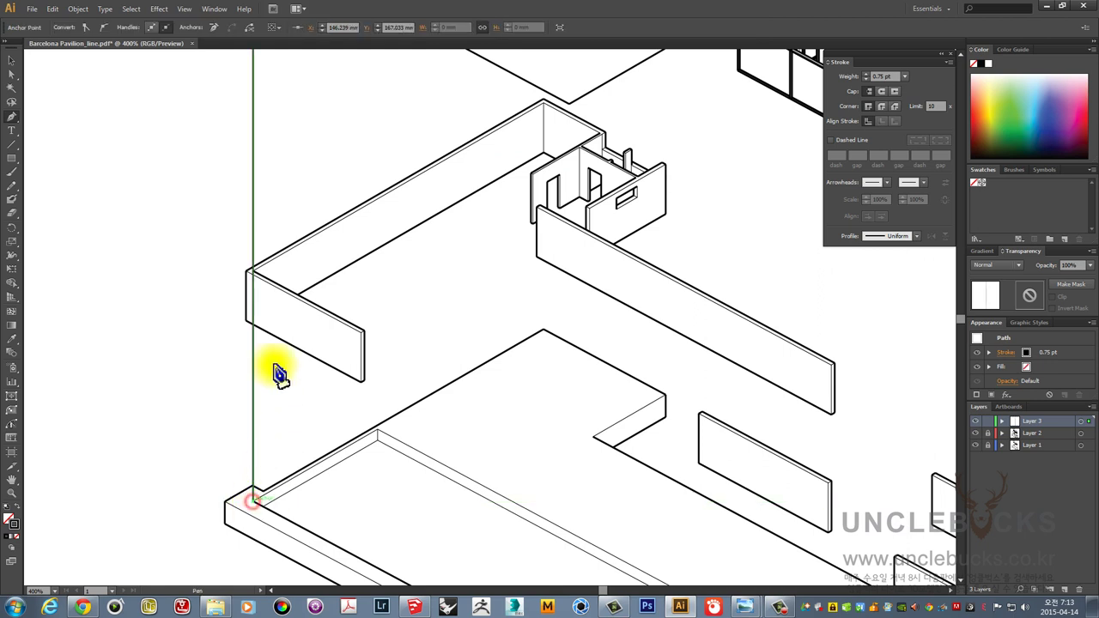
click(11, 60)
click(283, 126)
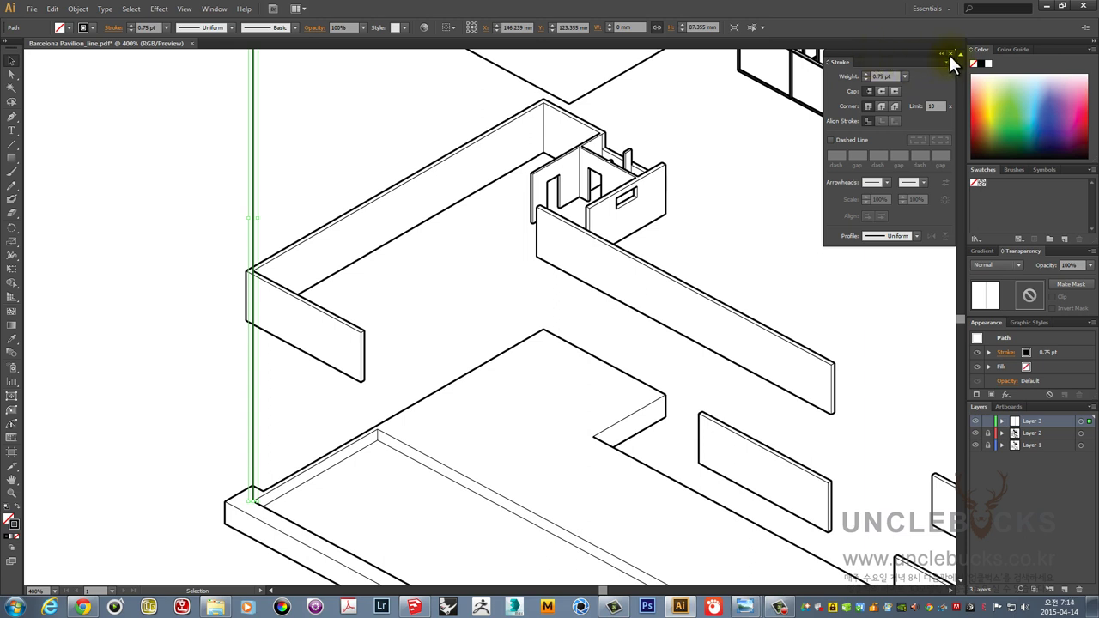
- Make the vertical line dashed in the Stroke panel, 2 pt dash, 2 pt gap
click(214, 10)
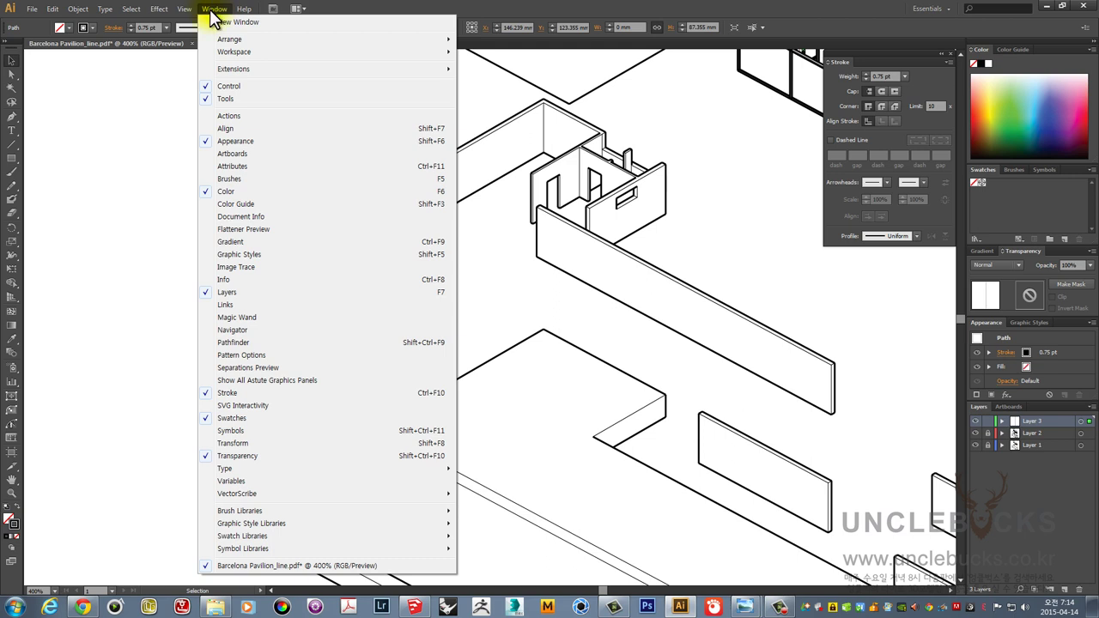
click(209, 393)
click(747, 207)
drag(307, 171, 215, 135)
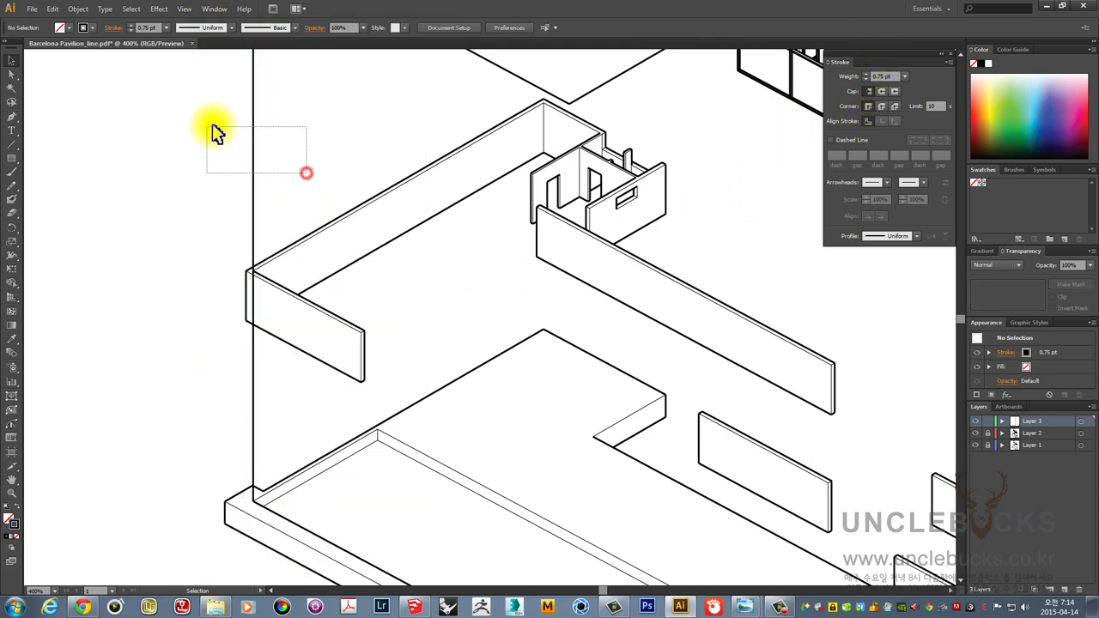
click(830, 140)
click(356, 147)
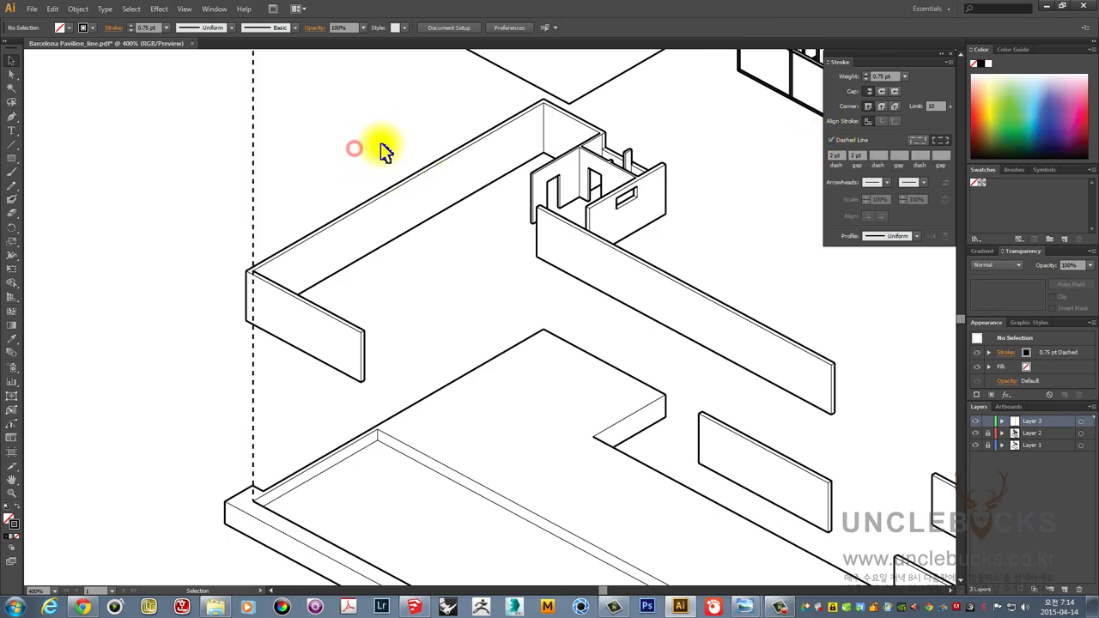
scroll(378, 214, down, 1)
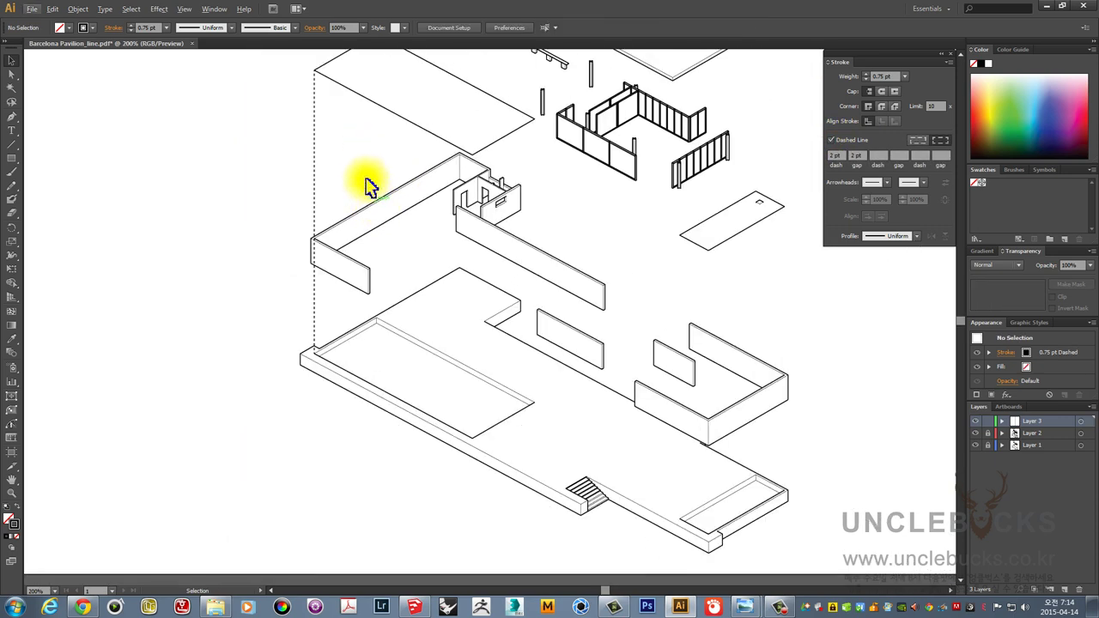
scroll(314, 262, up, 1)
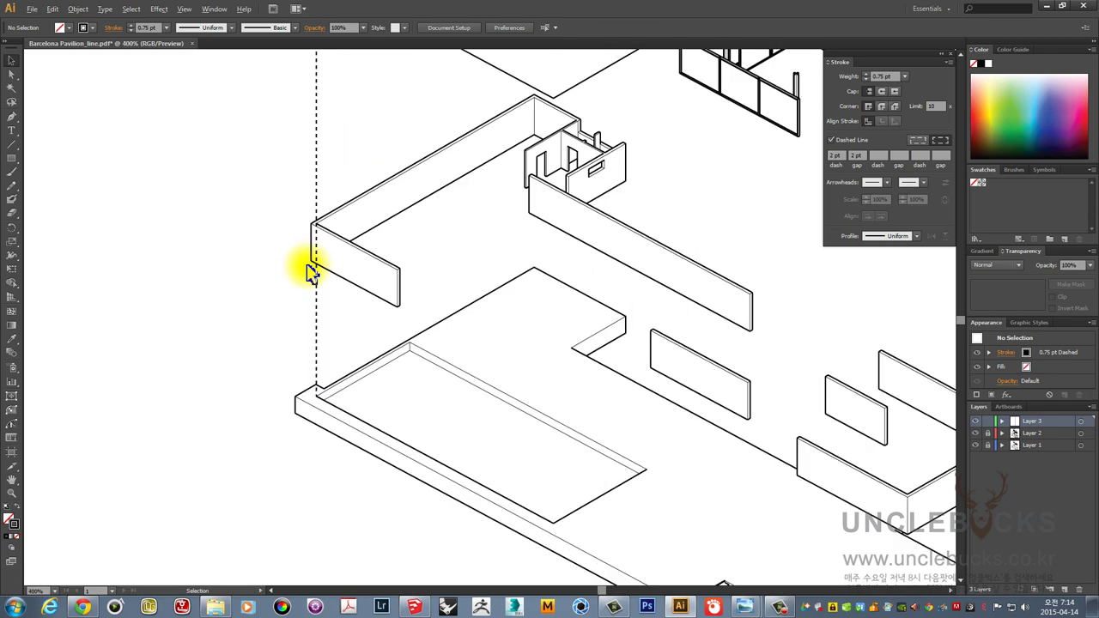
scroll(313, 262, up, 2)
- Draw a second dashed line from the wall's lower corner to the plinth and nudge it into place
click(12, 118)
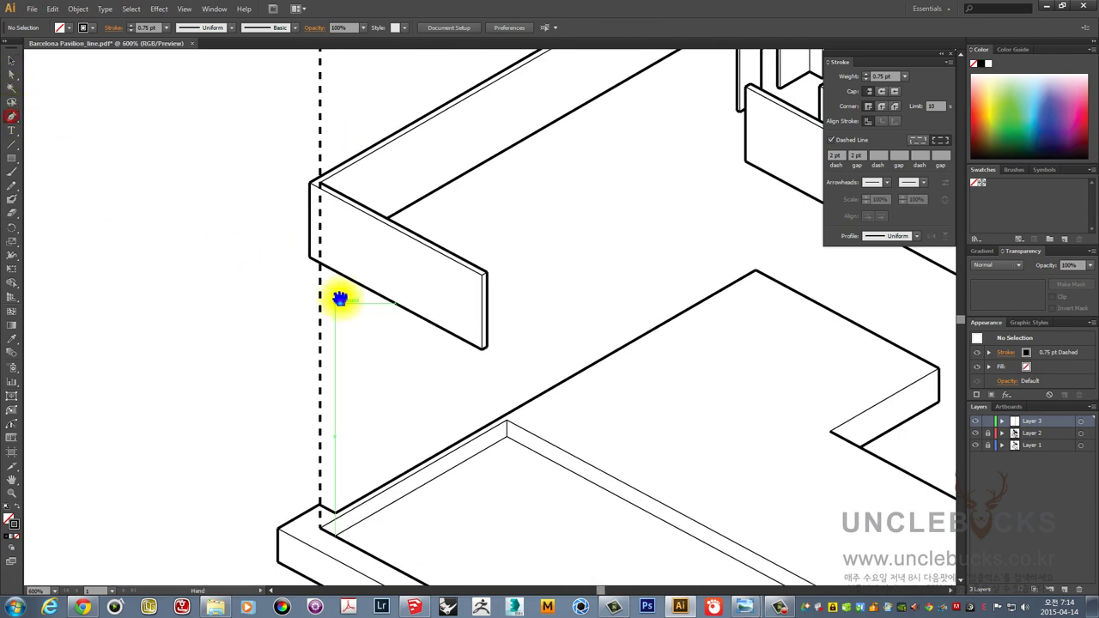
scroll(339, 258, down, 3)
scroll(317, 172, up, 1)
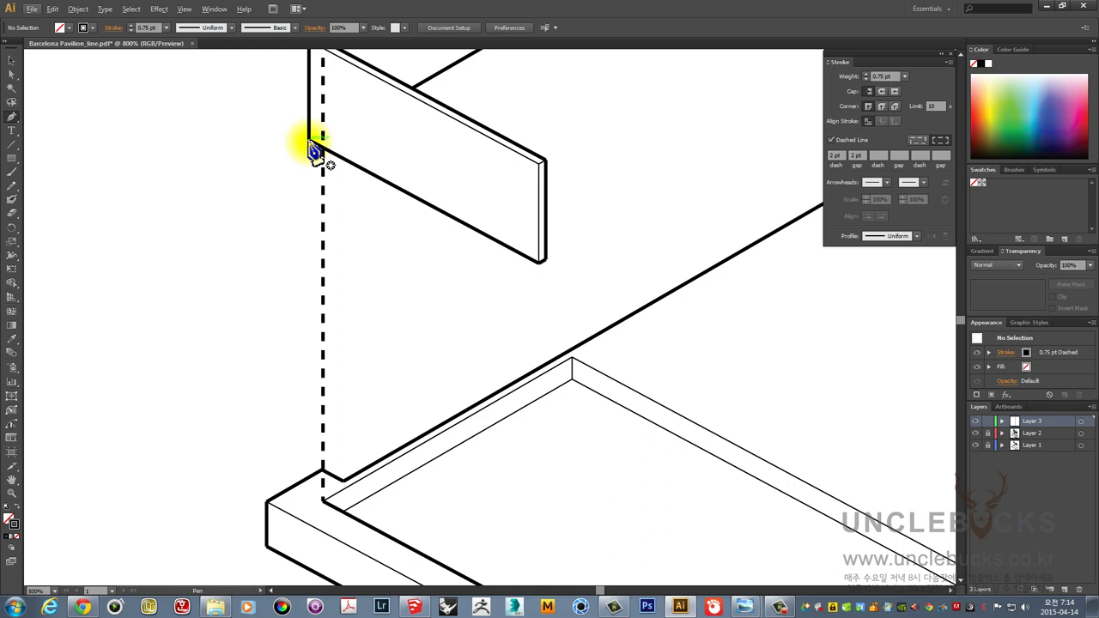
click(310, 140)
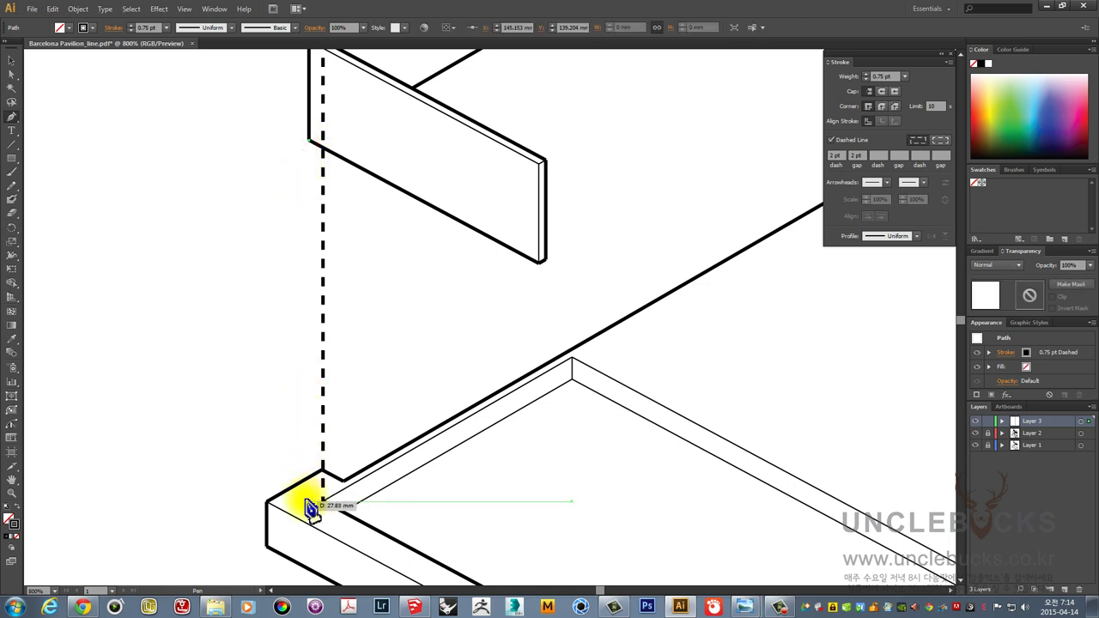
click(311, 506)
click(11, 60)
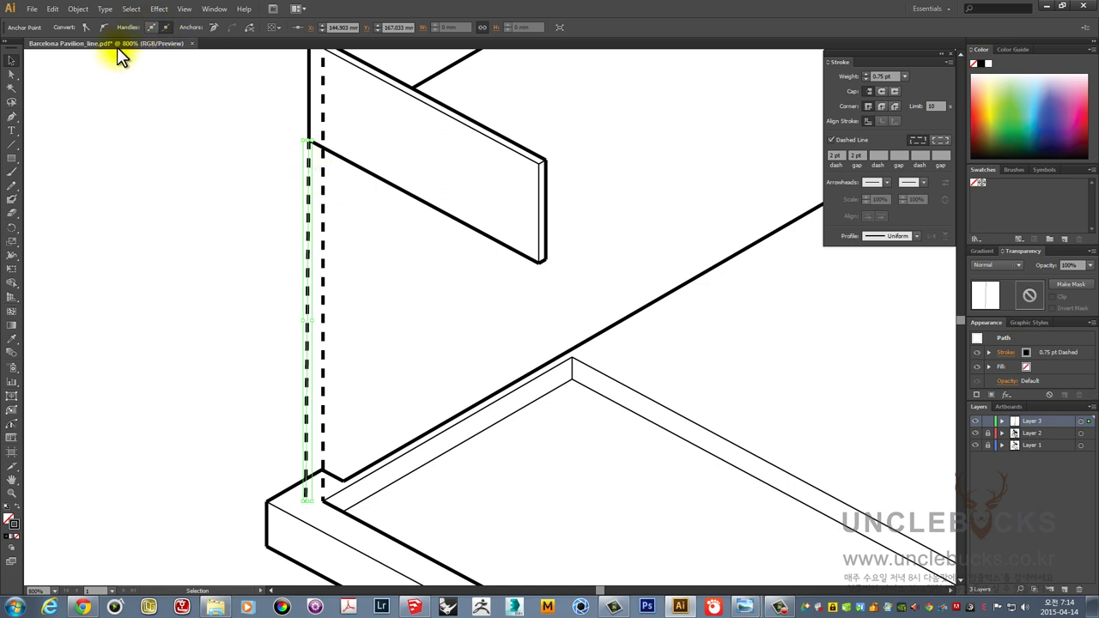
click(11, 60)
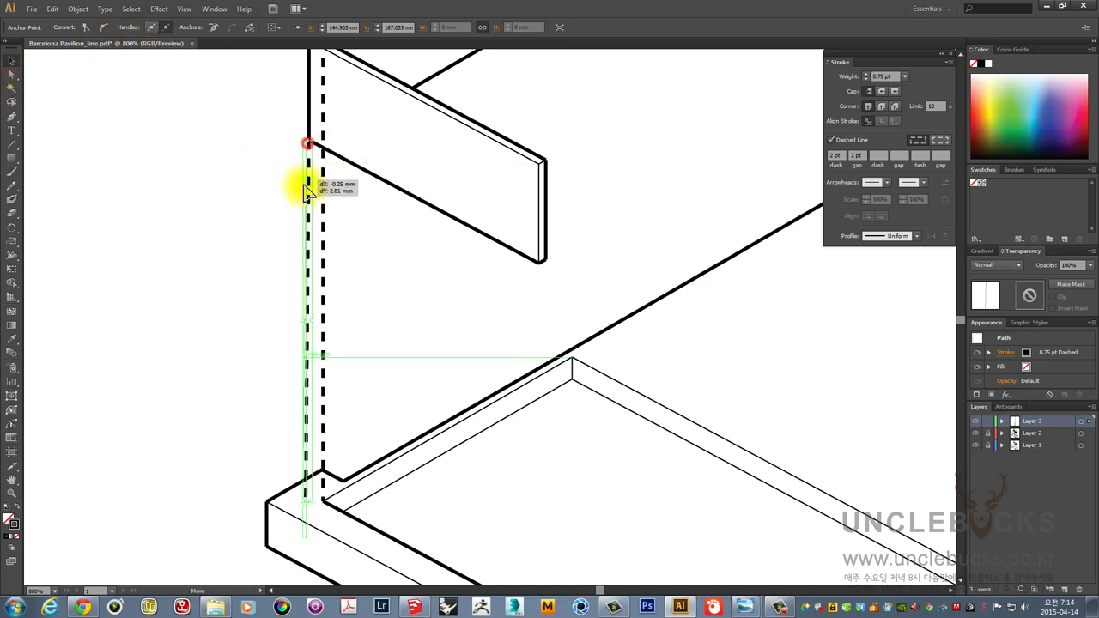
drag(308, 143, 304, 297)
click(239, 186)
- Thin the new dashed line's stroke weight to 0.25 pt
scroll(266, 192, down, 3)
scroll(304, 297, up, 3)
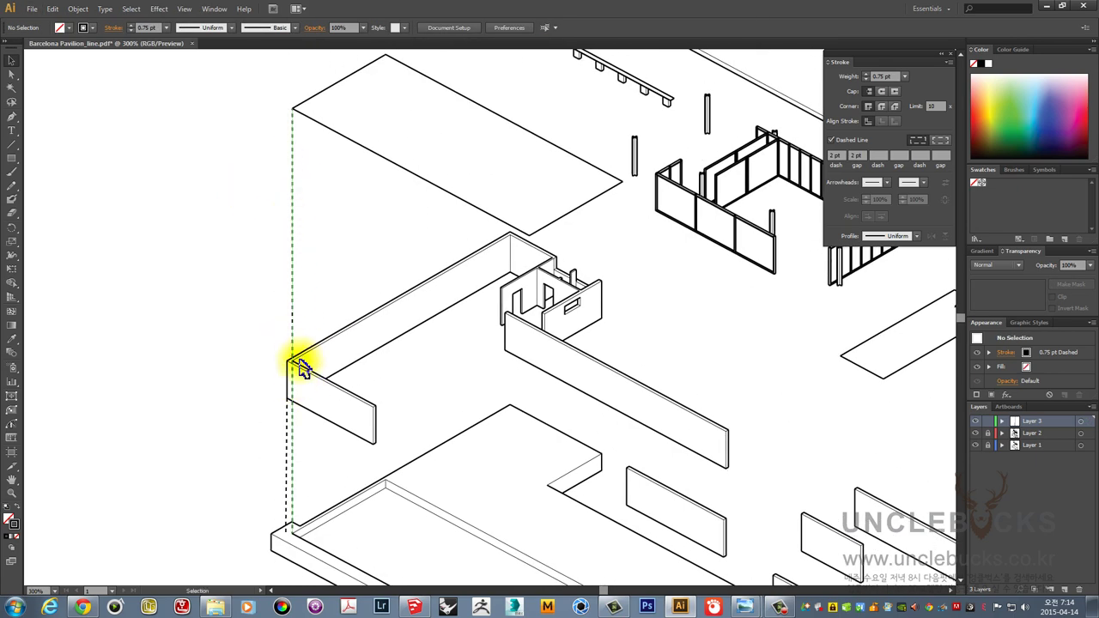
scroll(290, 417, up, 1)
click(292, 419)
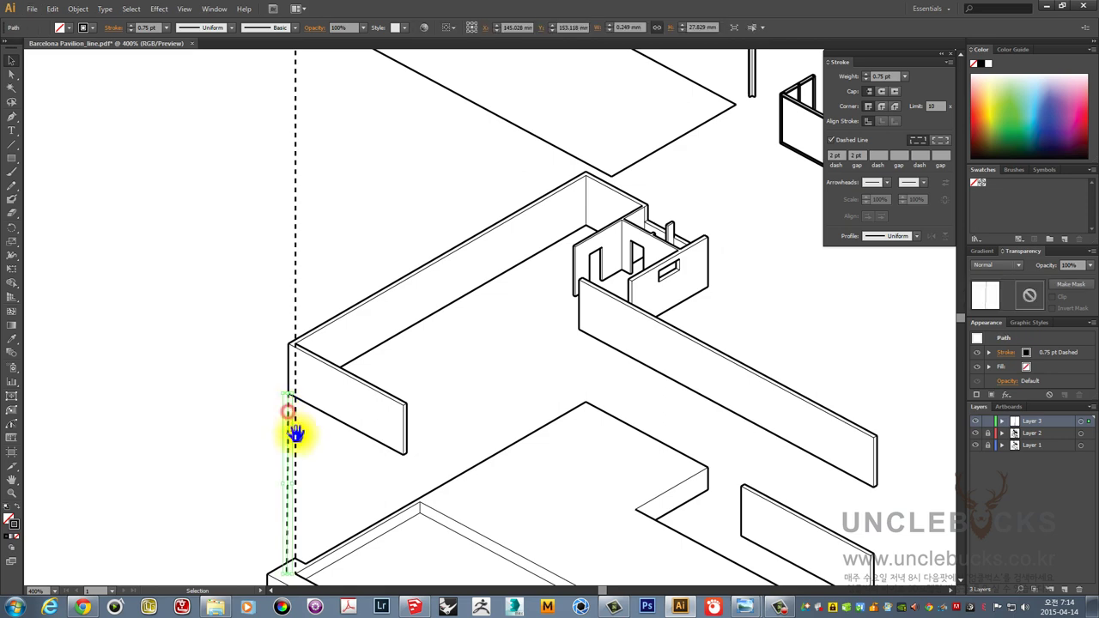
scroll(297, 295, down, 2)
scroll(287, 257, down, 1)
scroll(287, 258, up, 2)
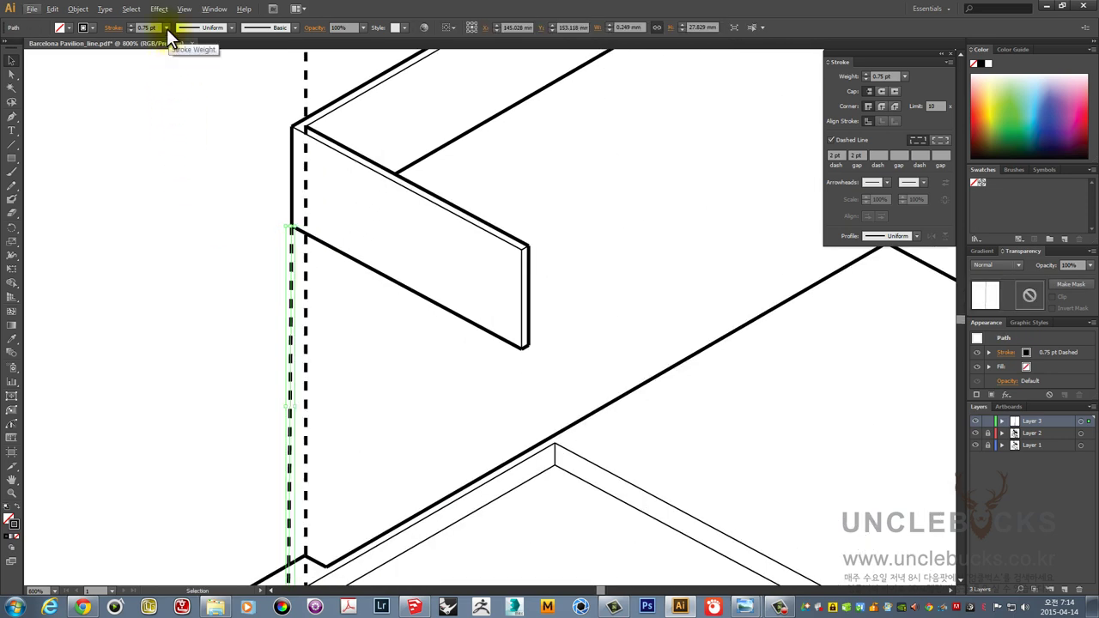
click(167, 28)
click(176, 54)
click(206, 243)
scroll(274, 296, down, 2)
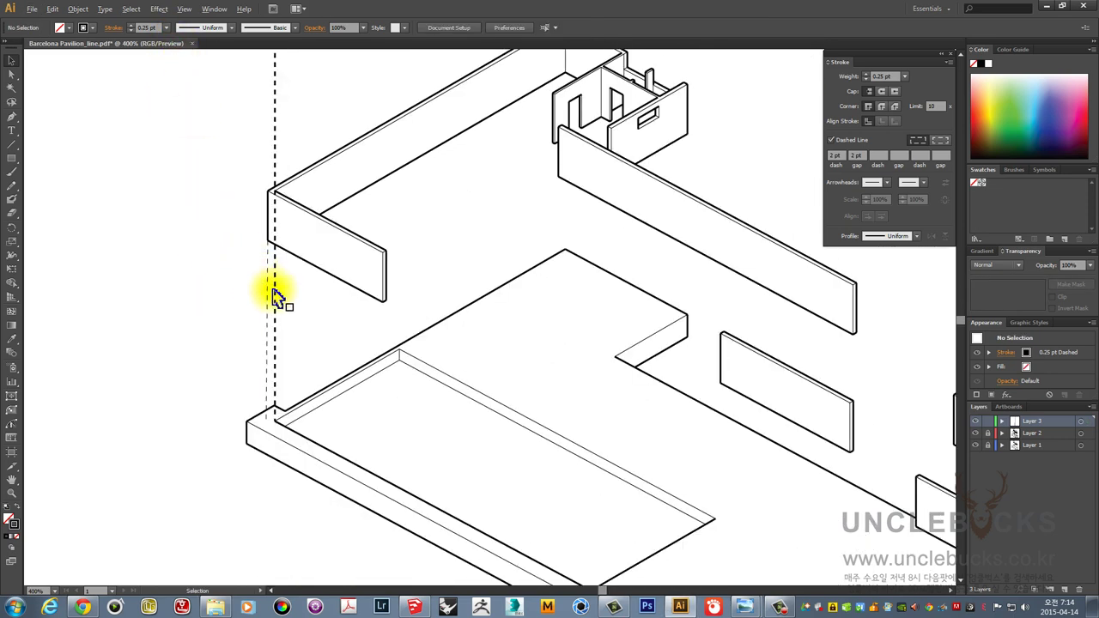
scroll(275, 296, up, 1)
click(266, 302)
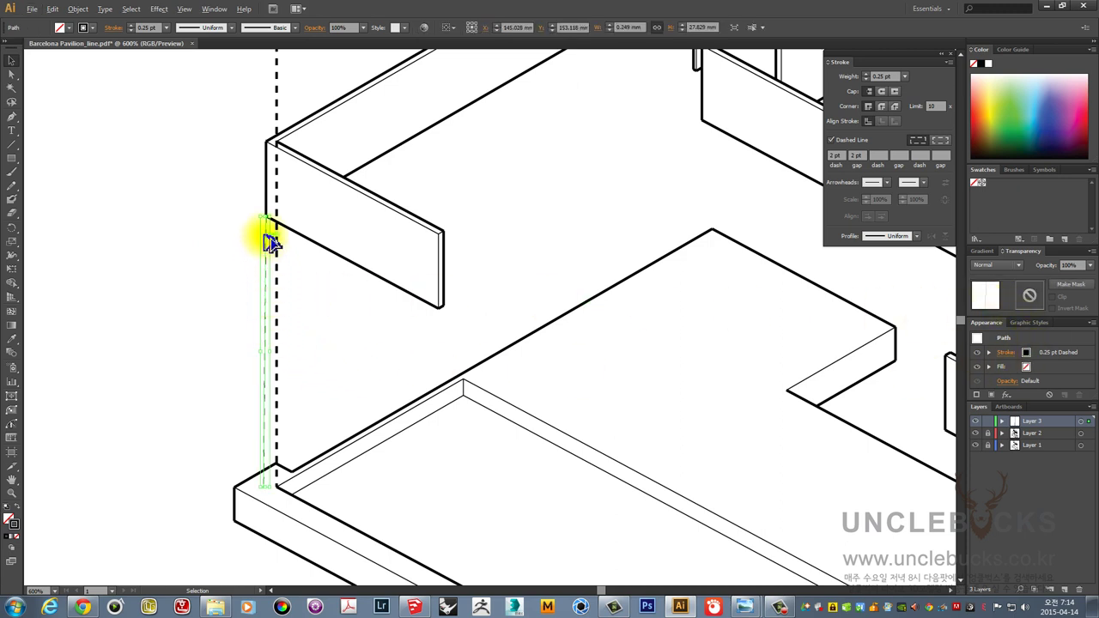
- Alt-drag dashed line copies under the middle wall's end and the long wall's end
mouse_move(270, 243)
mouse_down()
mouse_move(439, 335)
mouse_move(440, 283)
mouse_move(292, 238)
mouse_move(217, 273)
mouse_move(549, 293)
mouse_up()
key(ctrl+shift+a)
key(ctrl+minus)
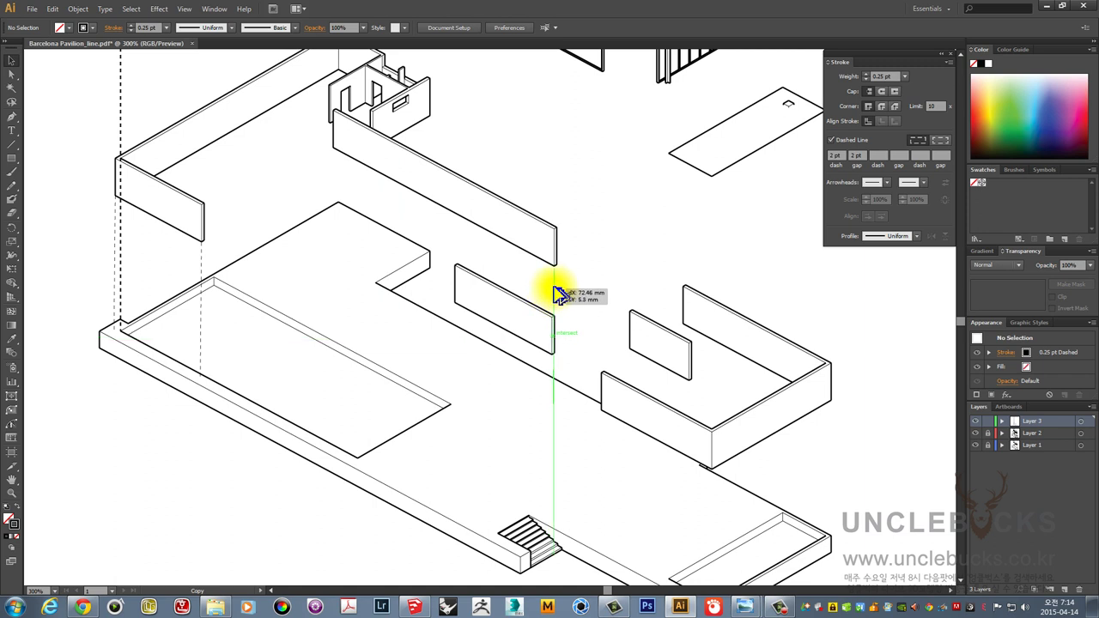
drag(548, 293, 613, 292)
key(ctrl+shift+a)
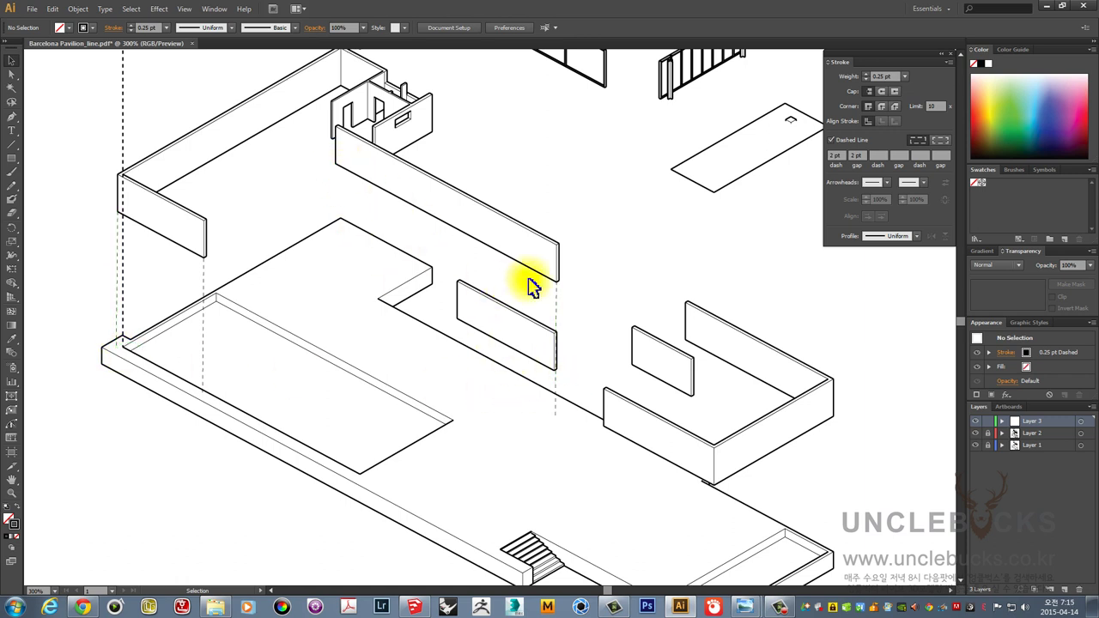
drag(560, 300, 342, 184)
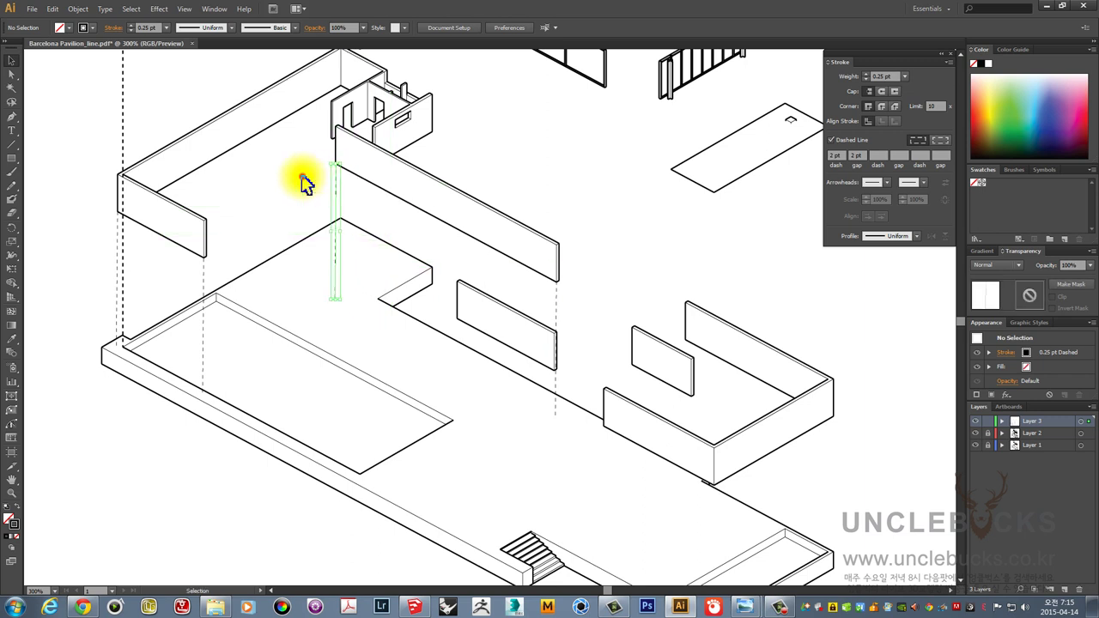
- Place another dashed line copy at the U-shaped wall's corner
scroll(578, 346, down, 2)
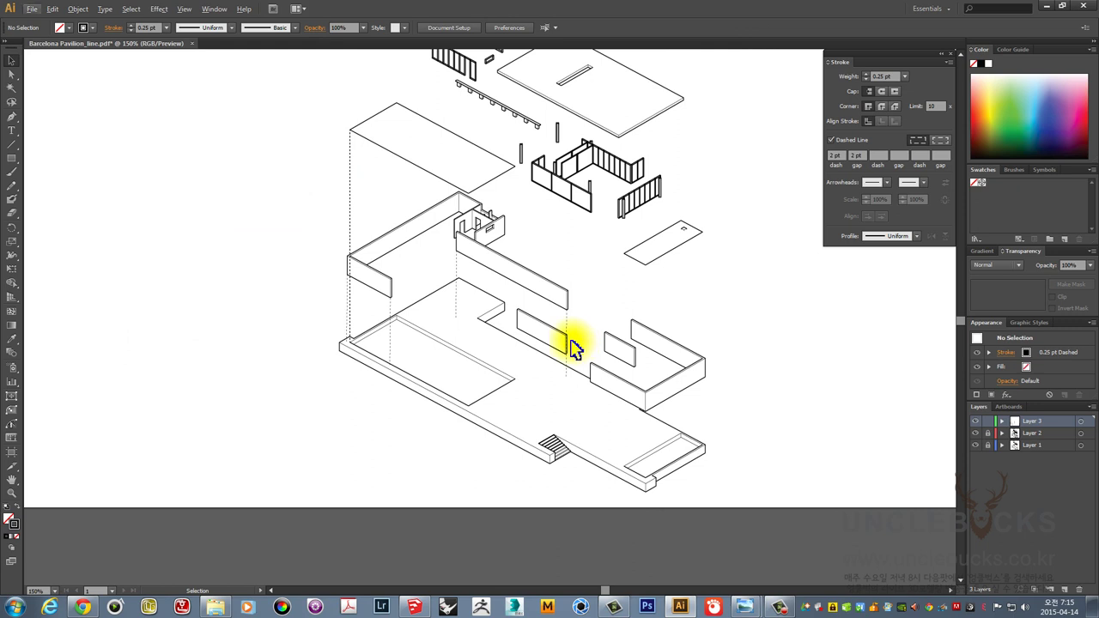
drag(515, 263, 443, 334)
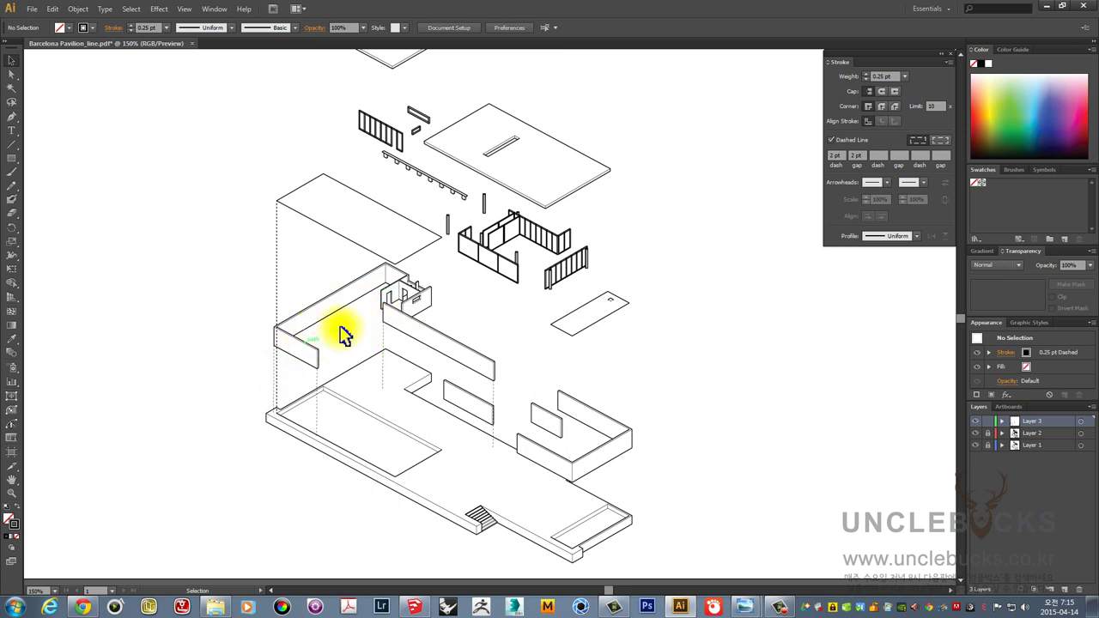
scroll(537, 418, up, 1)
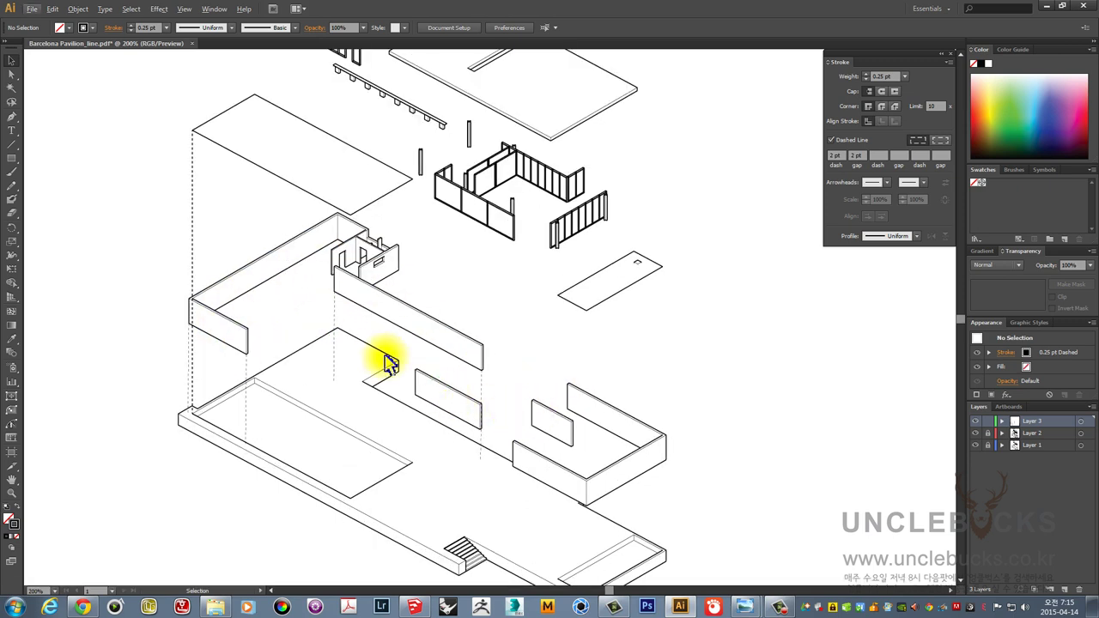
mouse_move(338, 307)
mouse_down()
mouse_move(558, 475)
mouse_move(517, 479)
mouse_up()
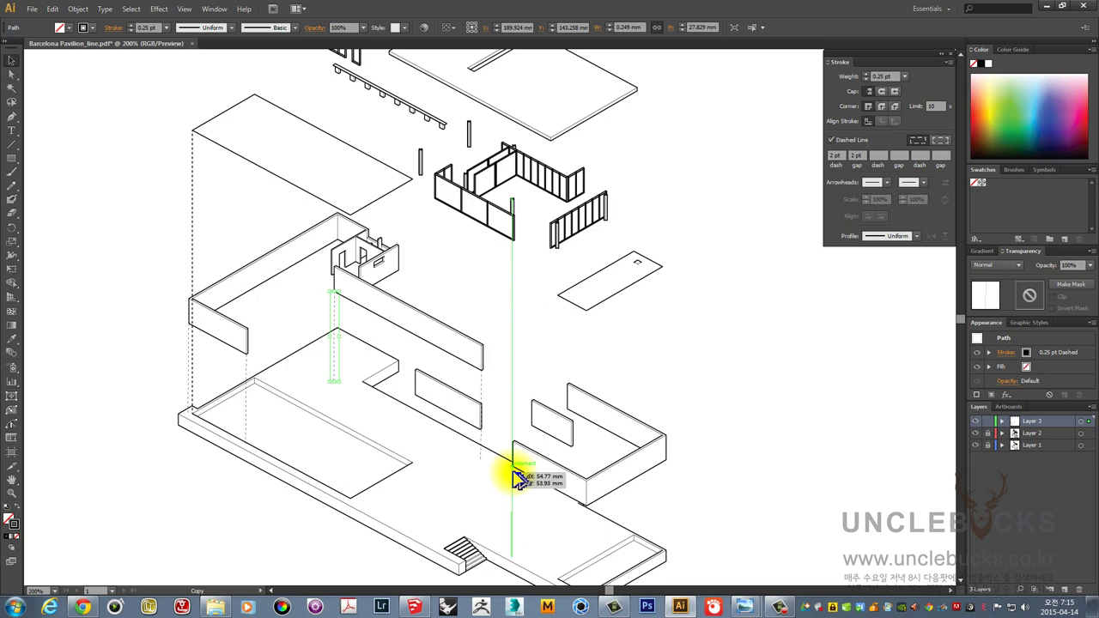
drag(518, 479, 513, 479)
click(520, 409)
scroll(534, 510, up, 2)
- Copy the dashed line to the lower-right wall box and adjust its position
scroll(515, 412, up, 1)
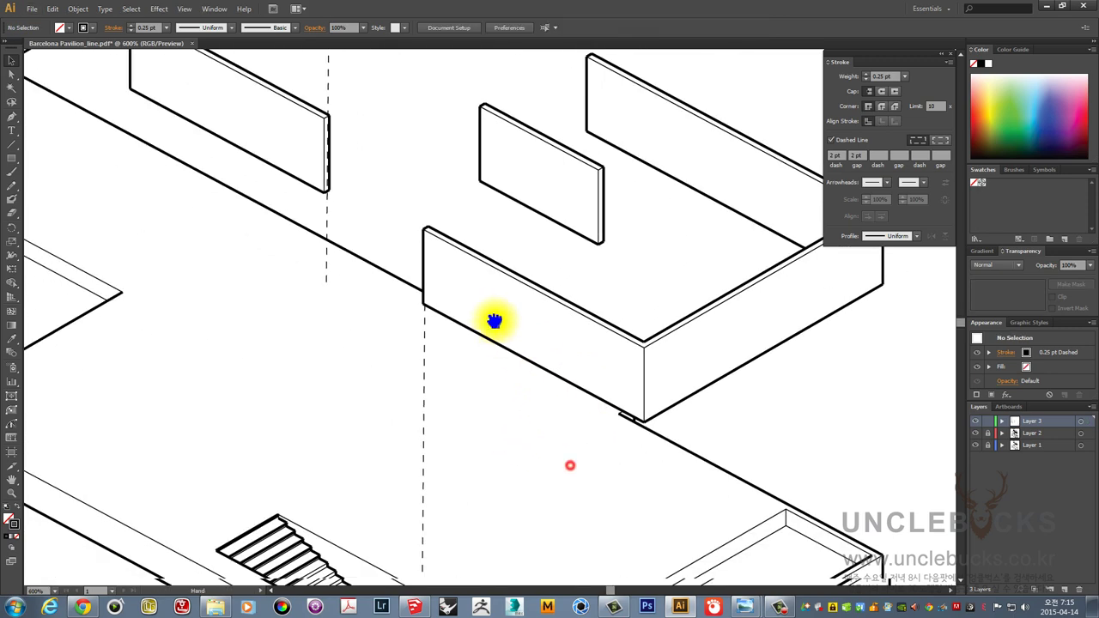
scroll(494, 321, down, 1)
scroll(478, 307, down, 1)
drag(430, 299, 539, 363)
click(675, 304)
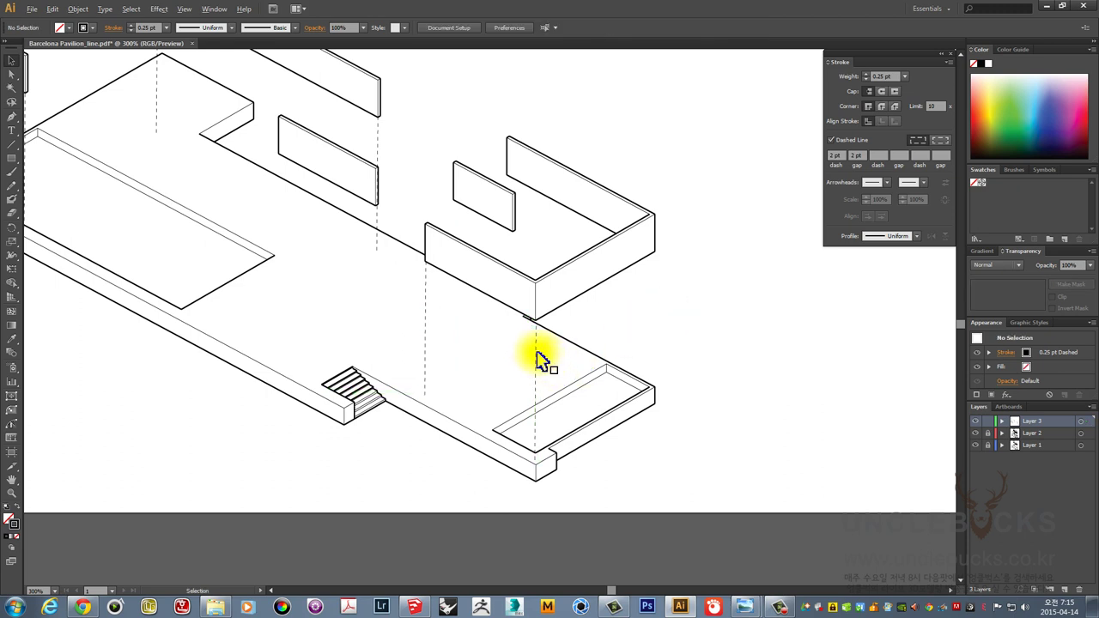
drag(539, 356, 591, 319)
click(624, 322)
- Place another copy under the wall corner and extend it up to the floating slab
drag(648, 301, 659, 284)
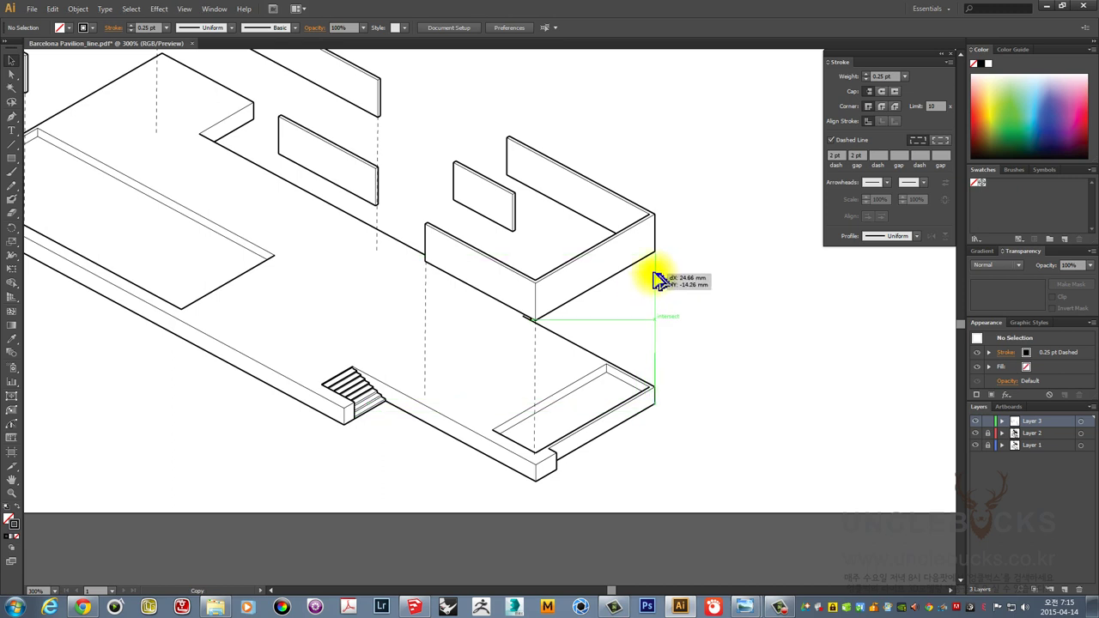
drag(655, 281, 697, 300)
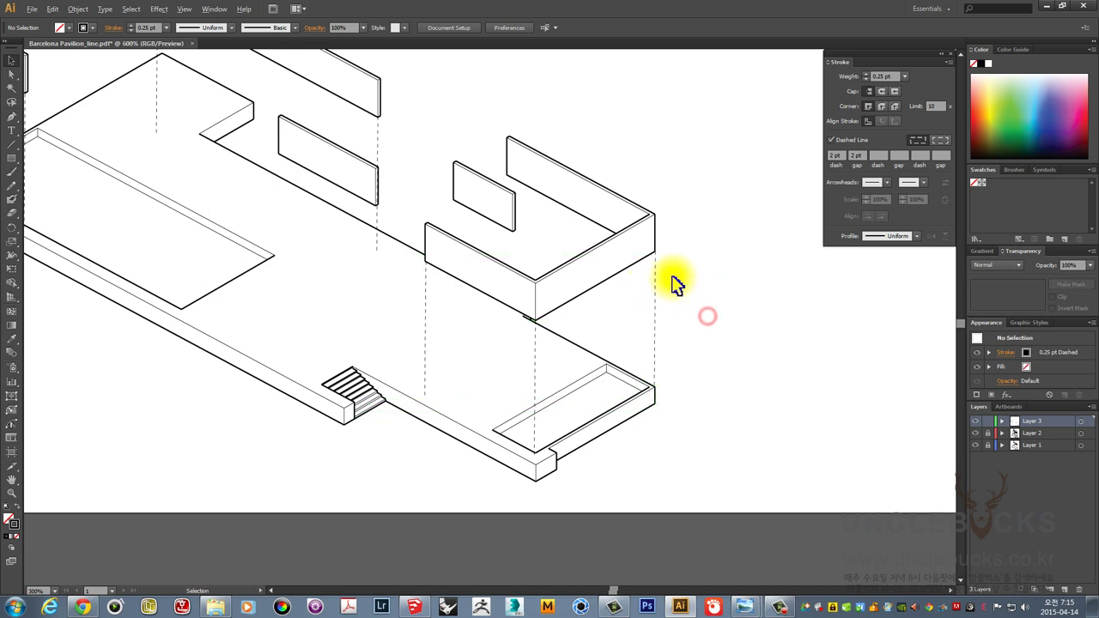
scroll(672, 283, up, 3)
mouse_move(622, 241)
mouse_down()
mouse_move(667, 268)
mouse_move(655, 368)
mouse_move(514, 427)
mouse_up()
scroll(666, 266, down, 2)
scroll(670, 268, down, 2)
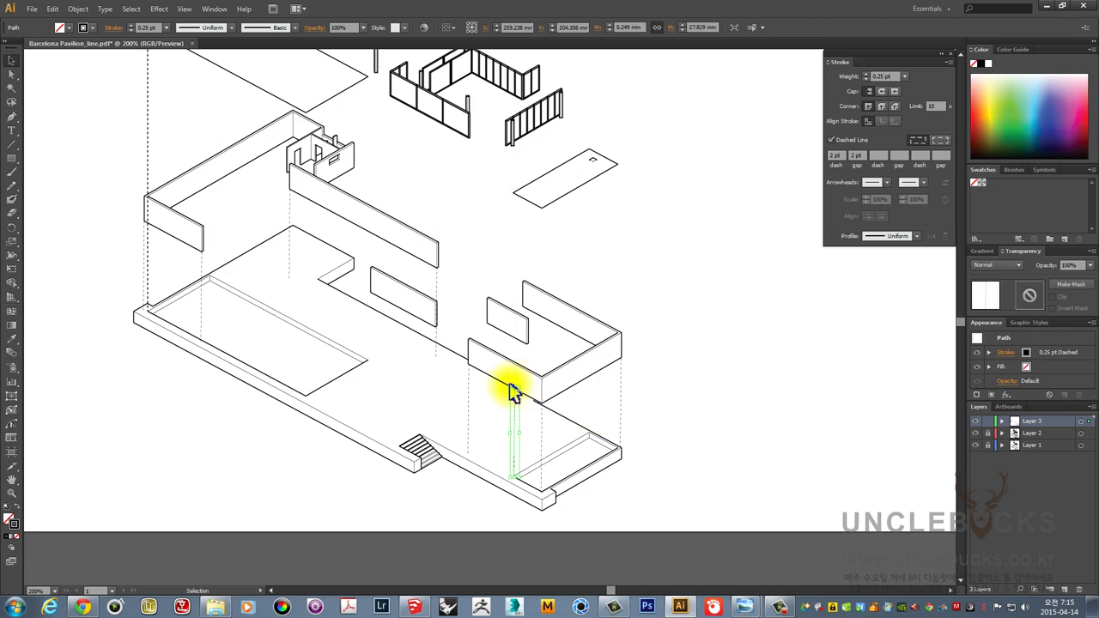
drag(512, 388, 519, 195)
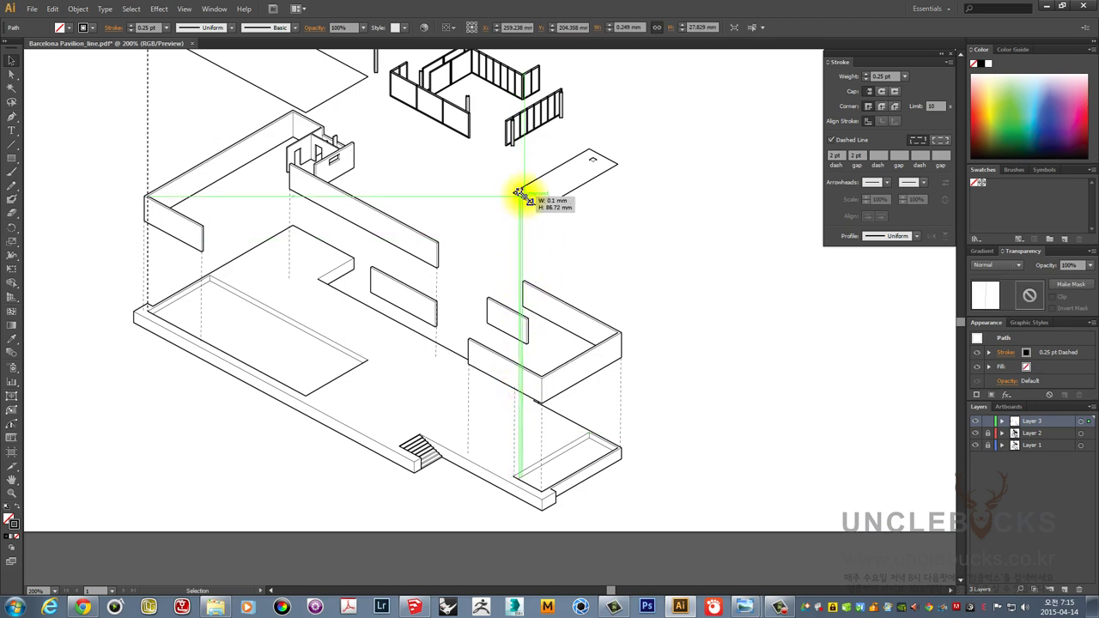
click(549, 243)
- Nudge the dashed line onto the slab corner and check its lower end
scroll(564, 246, up, 1)
scroll(519, 221, up, 2)
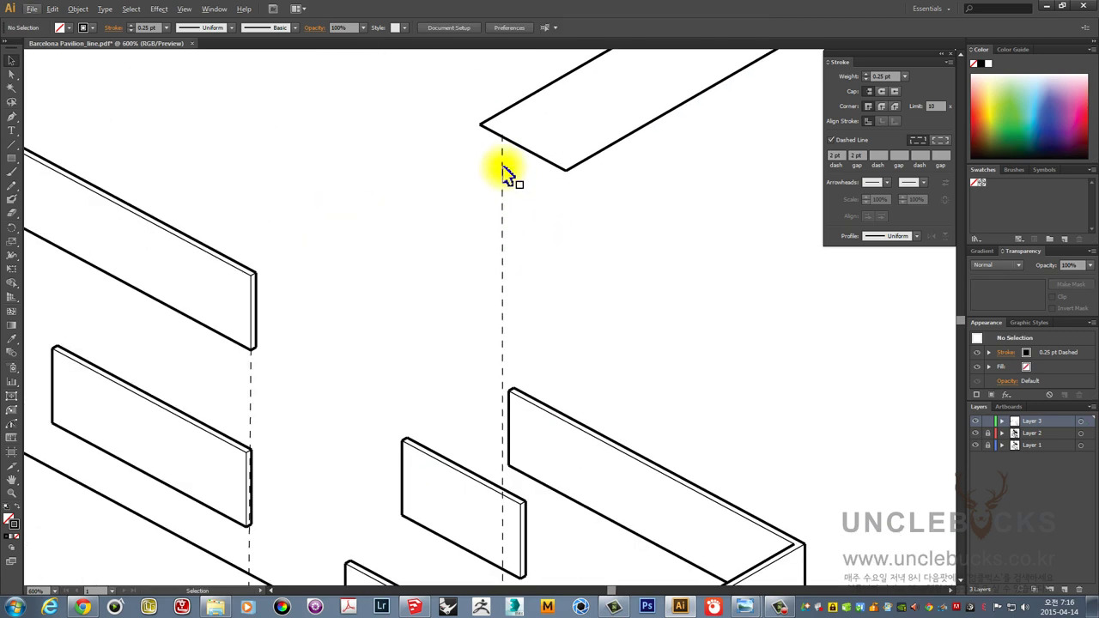
drag(502, 165, 506, 184)
scroll(576, 263, down, 3)
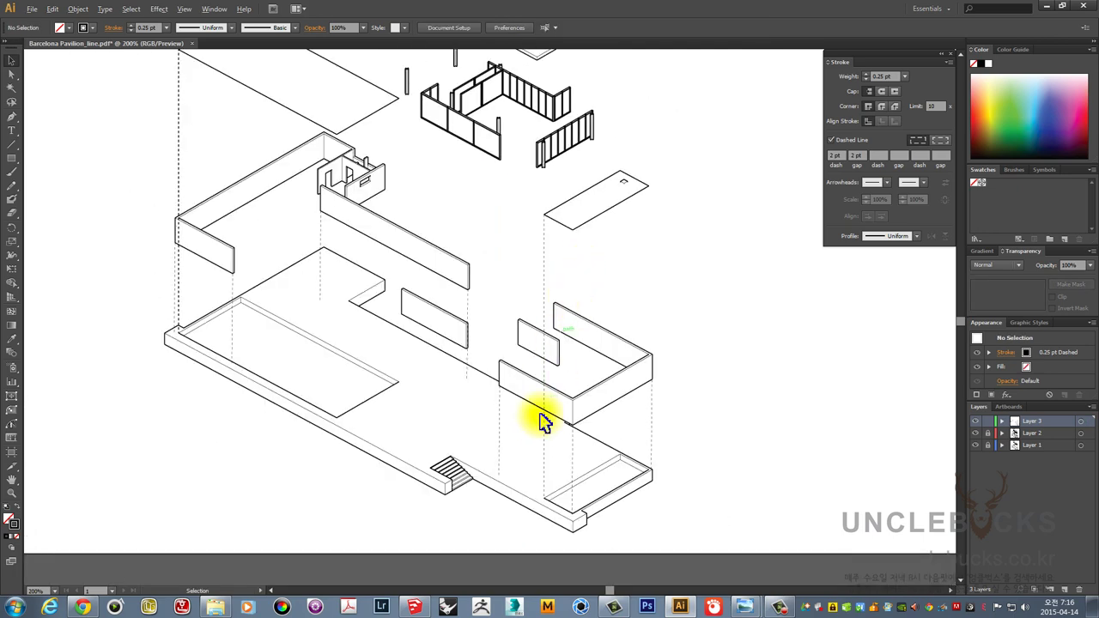
scroll(546, 450, up, 1)
scroll(546, 450, up, 3)
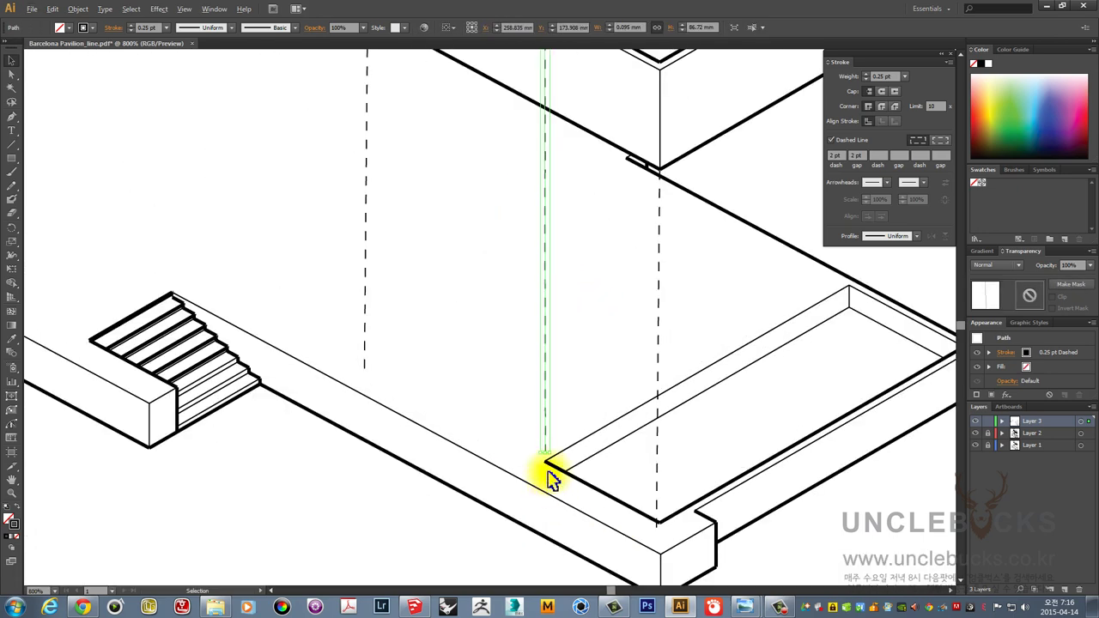
click(544, 455)
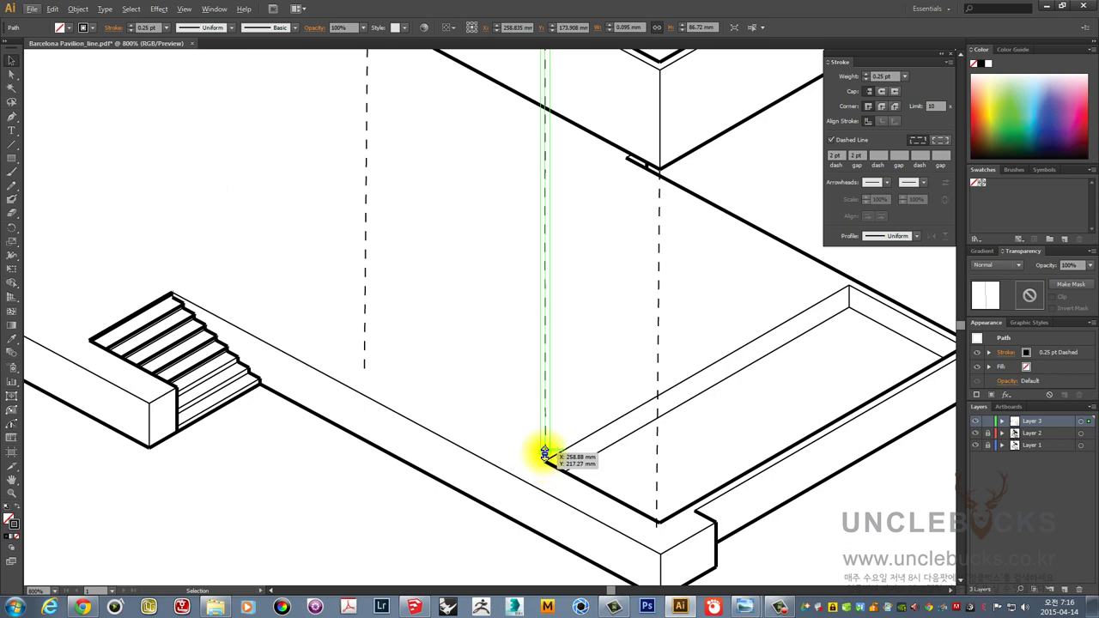
click(339, 485)
scroll(436, 451, down, 3)
scroll(436, 451, down, 1)
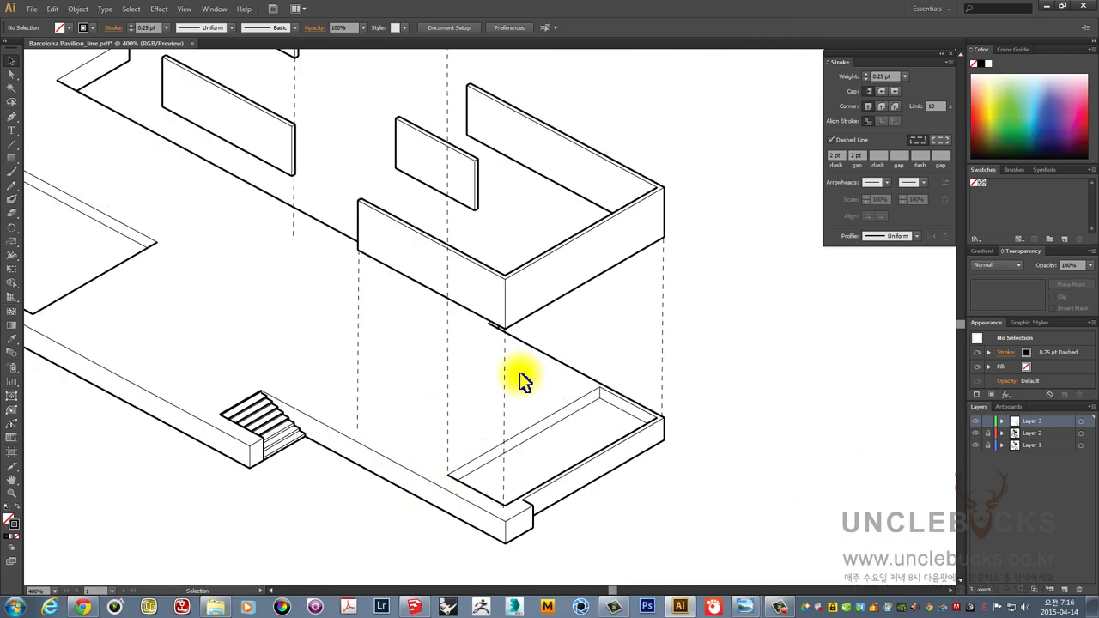
scroll(520, 380, down, 1)
drag(515, 355, 475, 276)
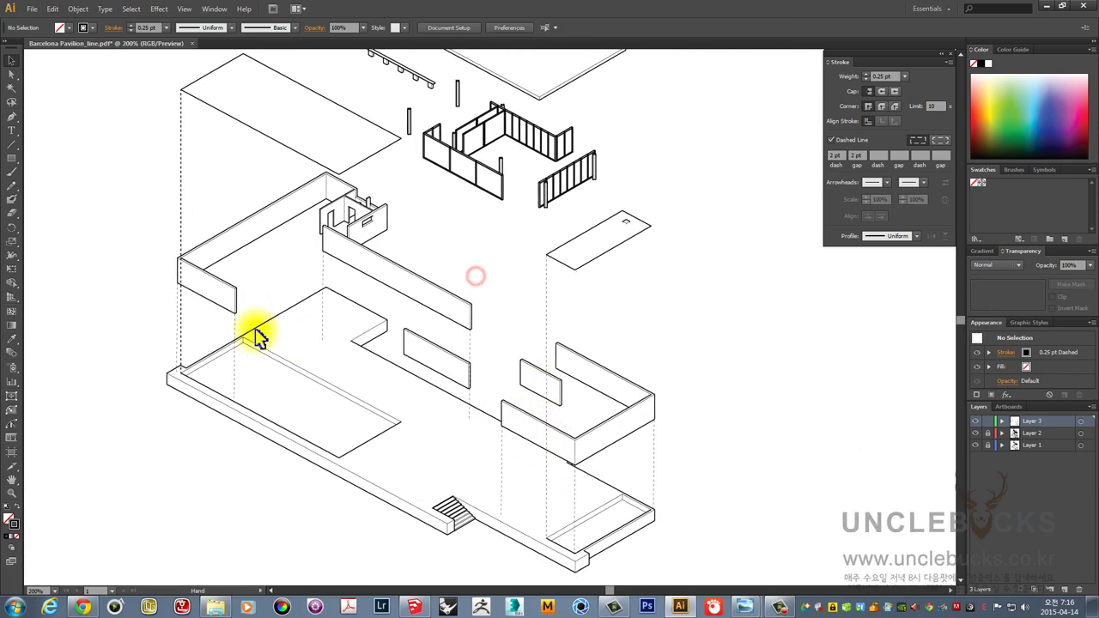
- Give the 0.75 pt left alignment line the thin 0.25 pt dashed style with the Eyedropper
click(181, 200)
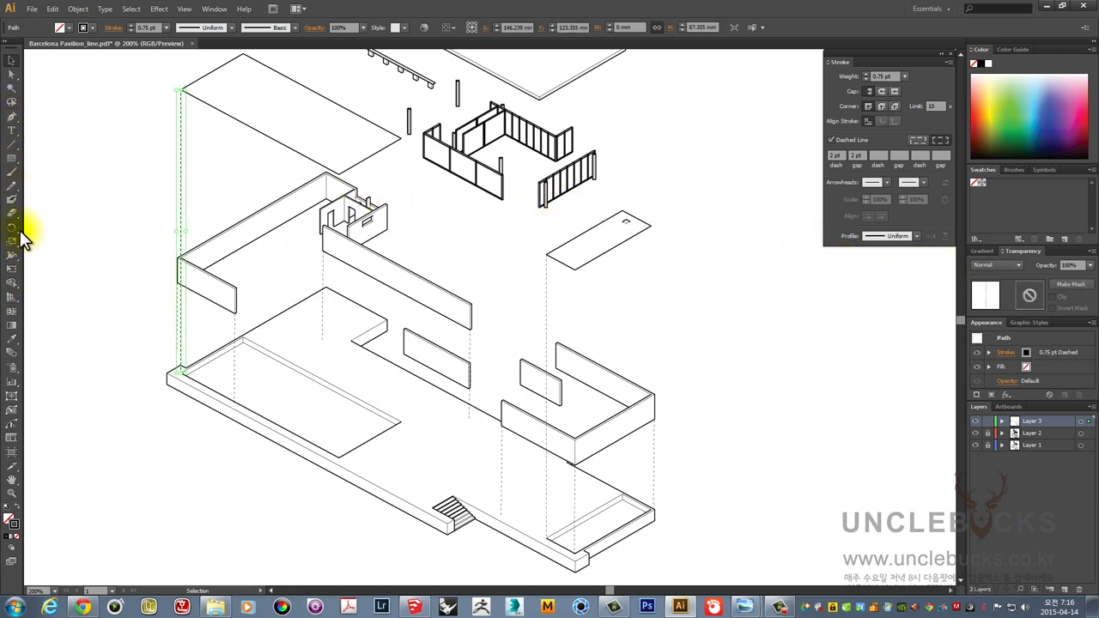
click(13, 339)
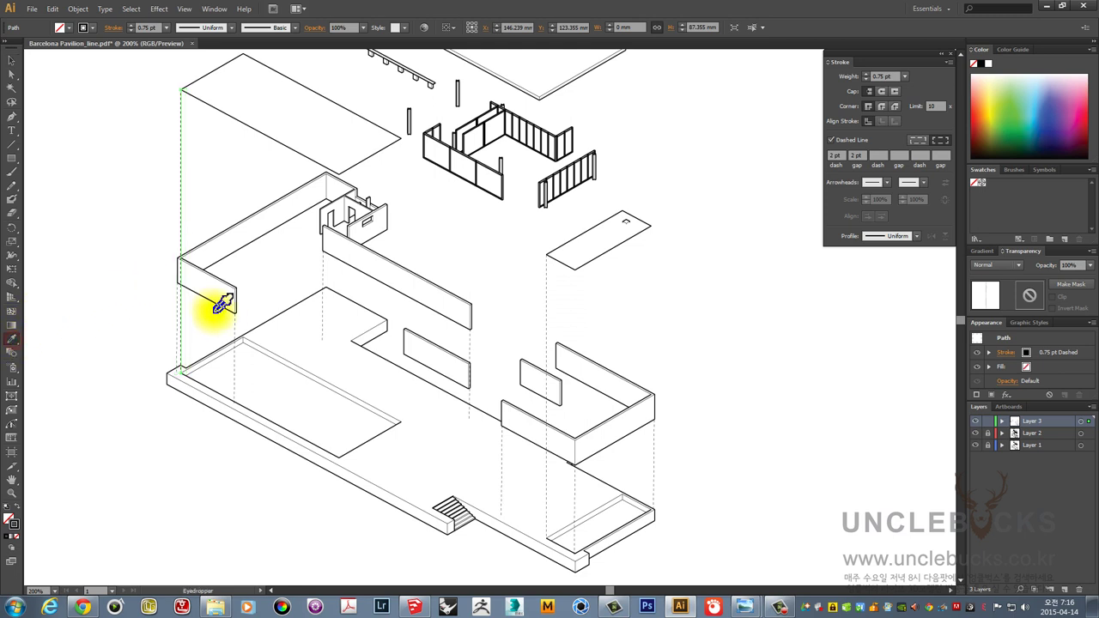
click(325, 273)
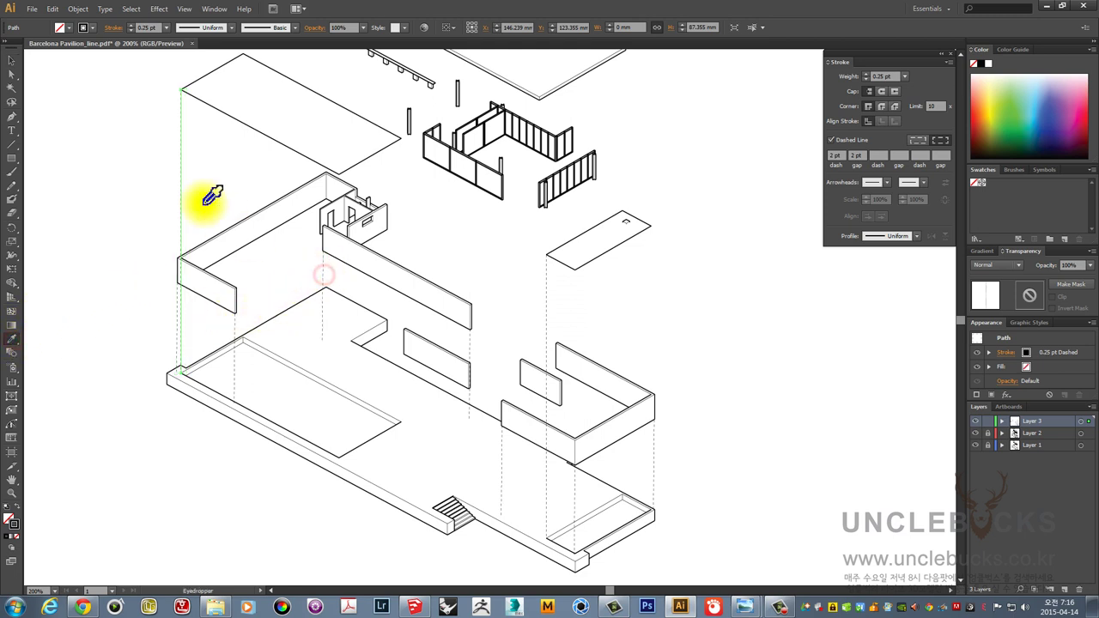
click(11, 59)
click(65, 93)
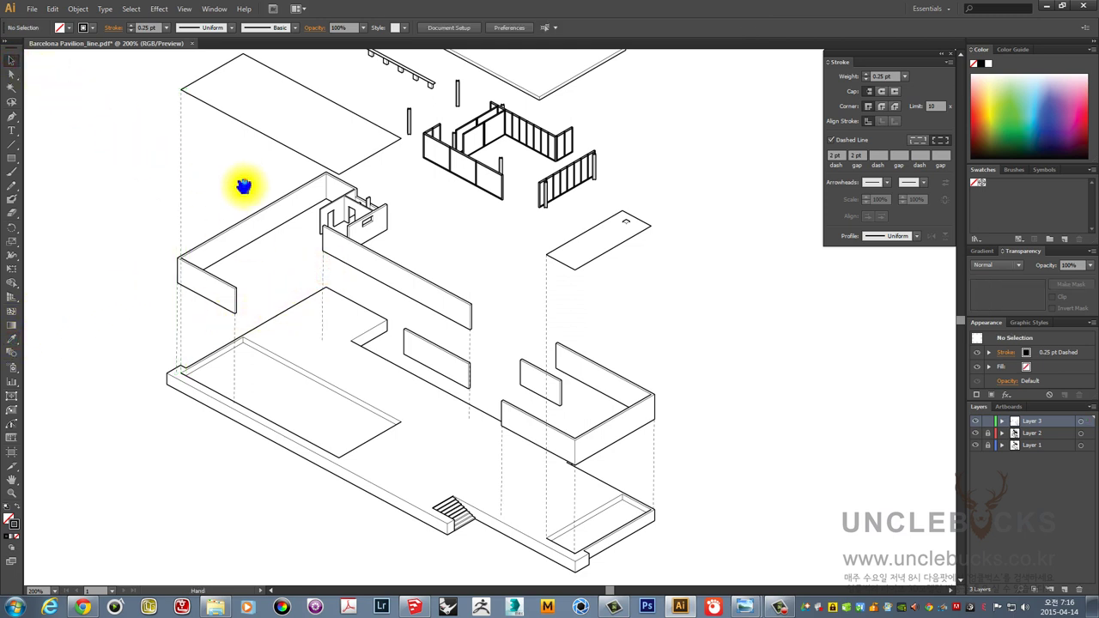
- Copy a dashed line up to the upper screen walls and extend it to the wall below
scroll(240, 181, up, 1)
scroll(165, 267, up, 2)
scroll(166, 267, down, 1)
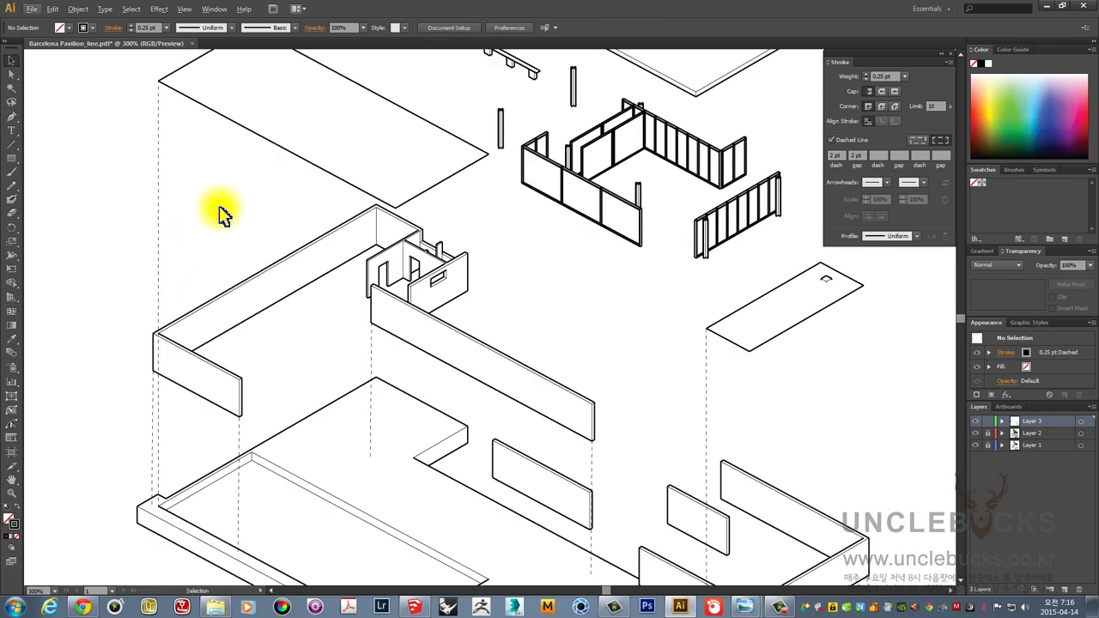
scroll(220, 214, down, 1)
scroll(201, 253, down, 1)
mouse_move(159, 249)
mouse_down()
mouse_move(405, 331)
mouse_move(267, 213)
mouse_move(269, 152)
mouse_move(273, 164)
mouse_up()
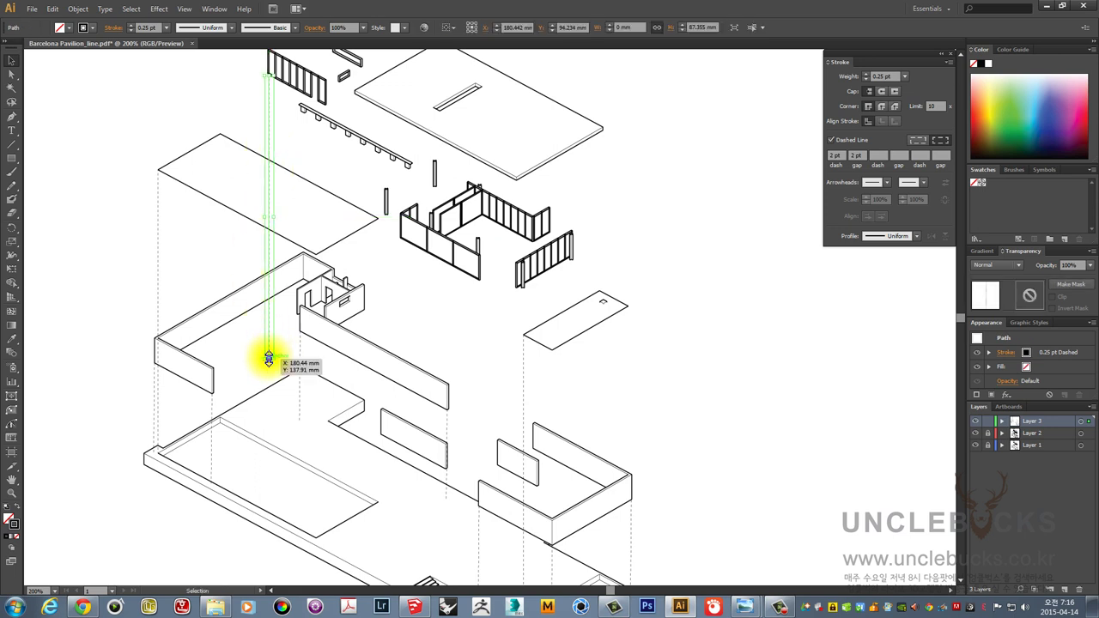
drag(269, 359, 267, 401)
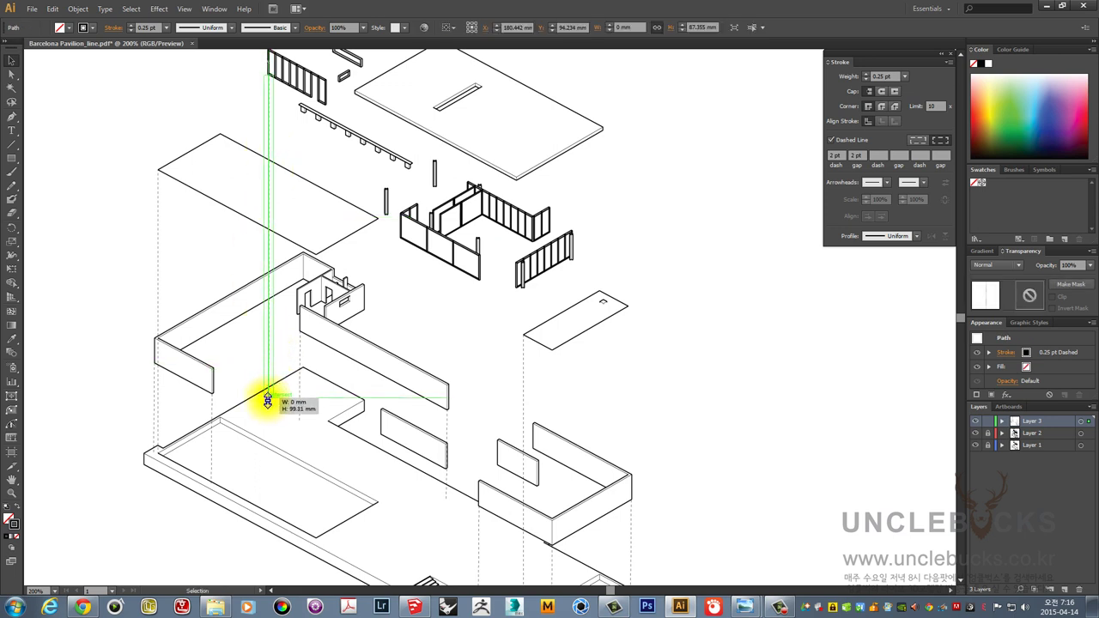
click(215, 265)
- Pan and zoom to bring the right wall box area into view
drag(370, 226, 352, 333)
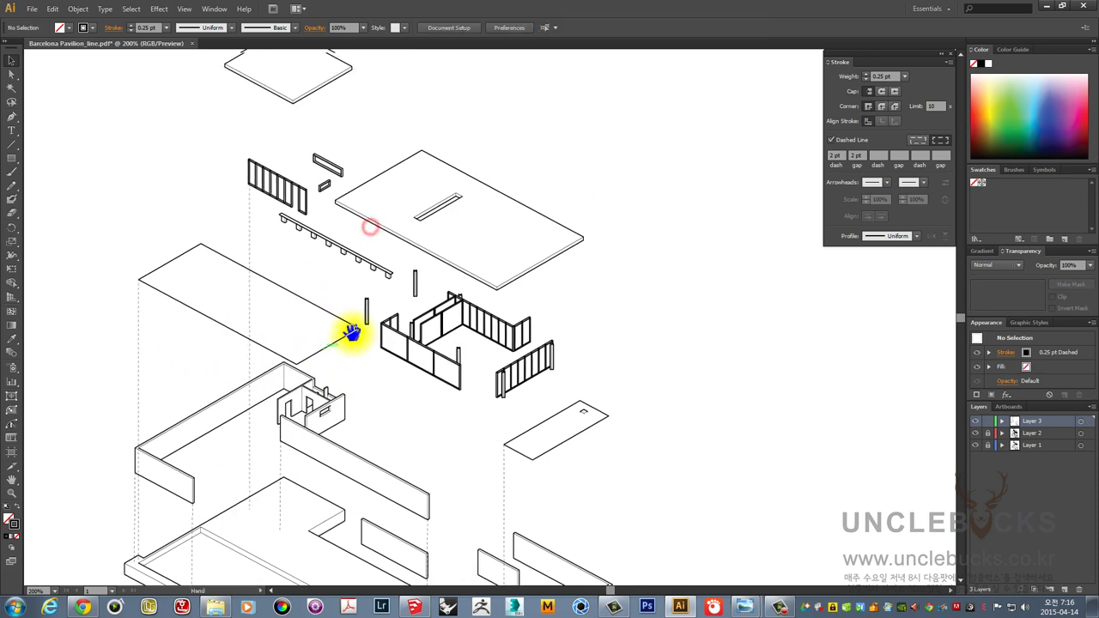
scroll(352, 331, down, 1)
drag(617, 369, 547, 204)
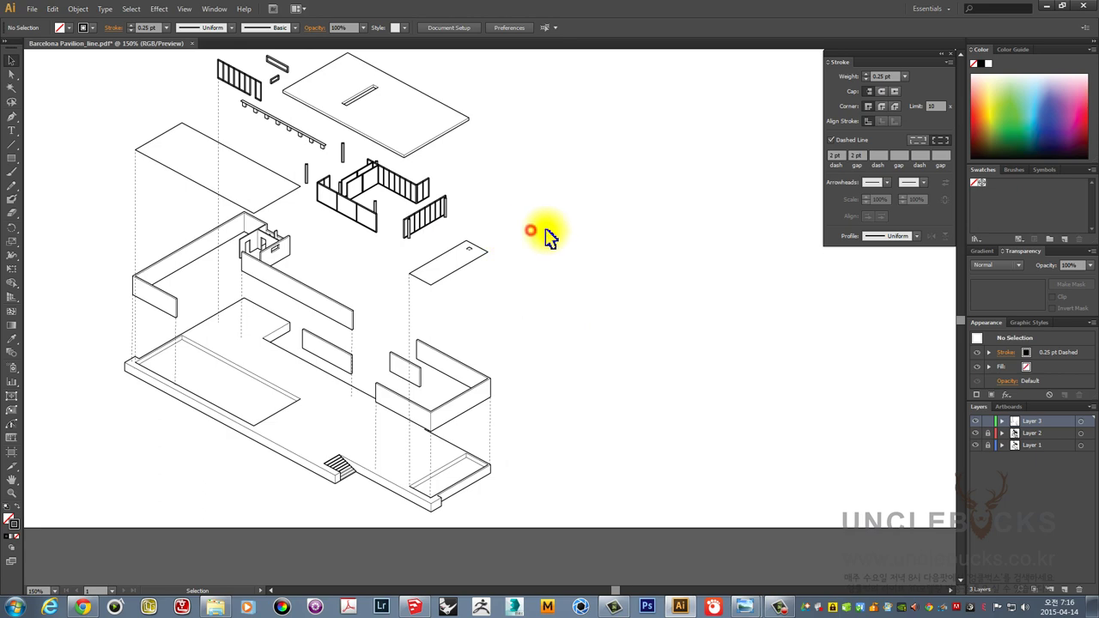
scroll(550, 237, down, 1)
drag(577, 203, 456, 307)
scroll(442, 350, up, 2)
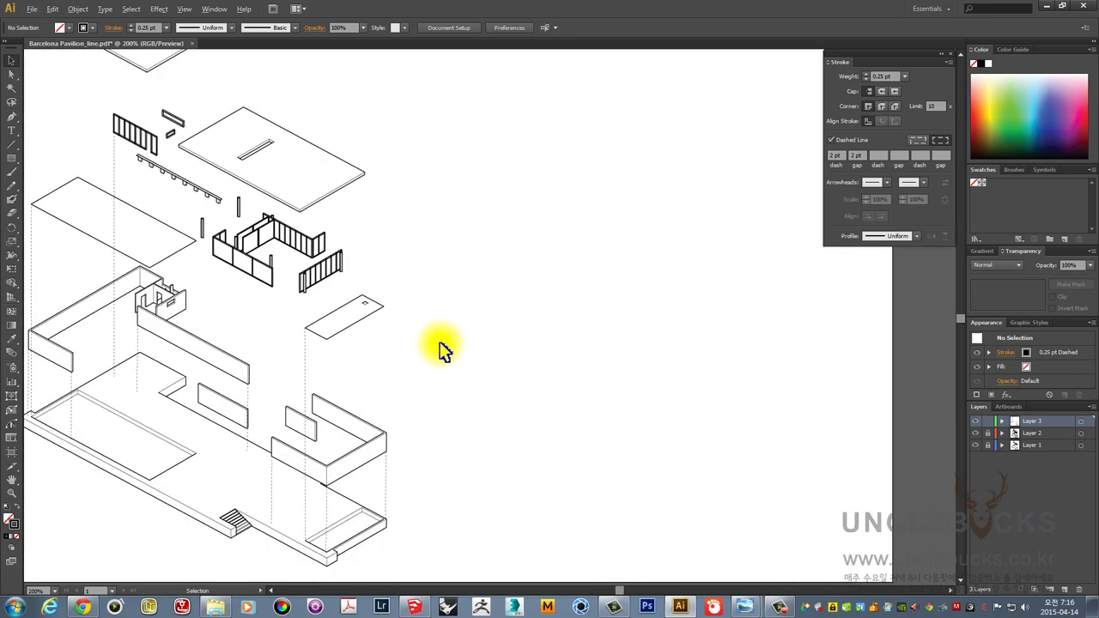
scroll(443, 351, up, 1)
- Draw a trial line rightward from the wall box corner, then delete it as misplaced
click(12, 117)
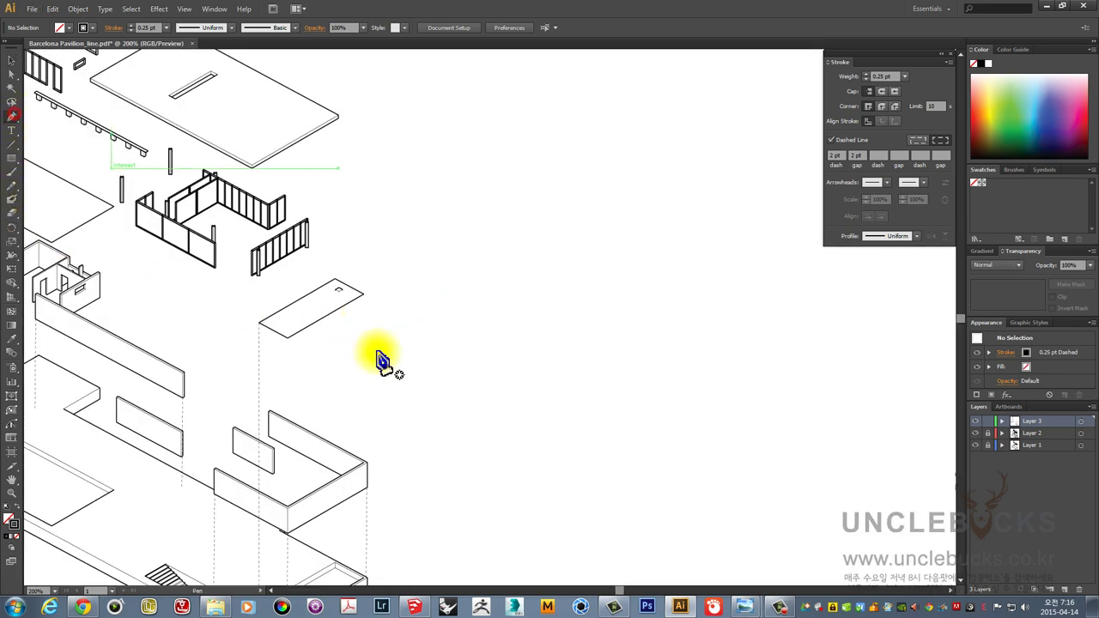
drag(389, 485, 404, 256)
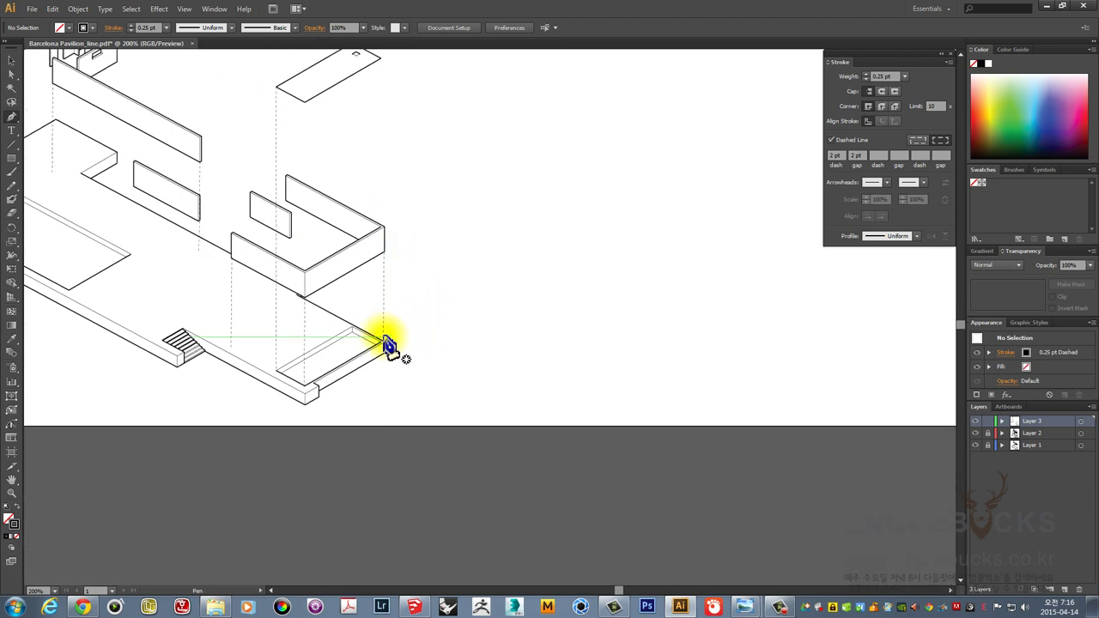
click(368, 249)
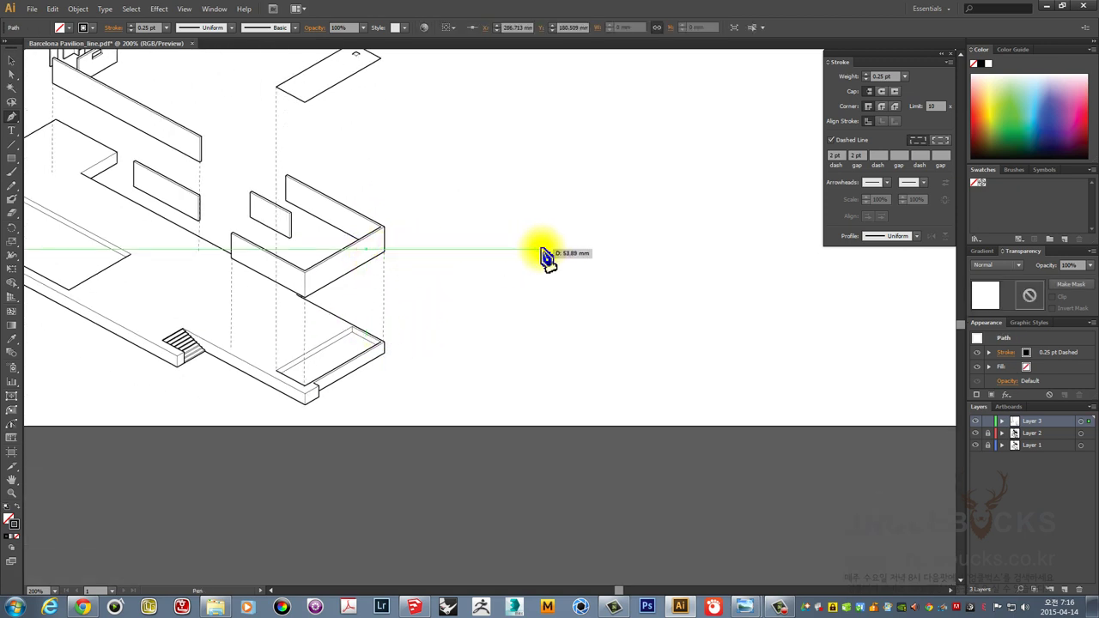
click(542, 250)
click(12, 59)
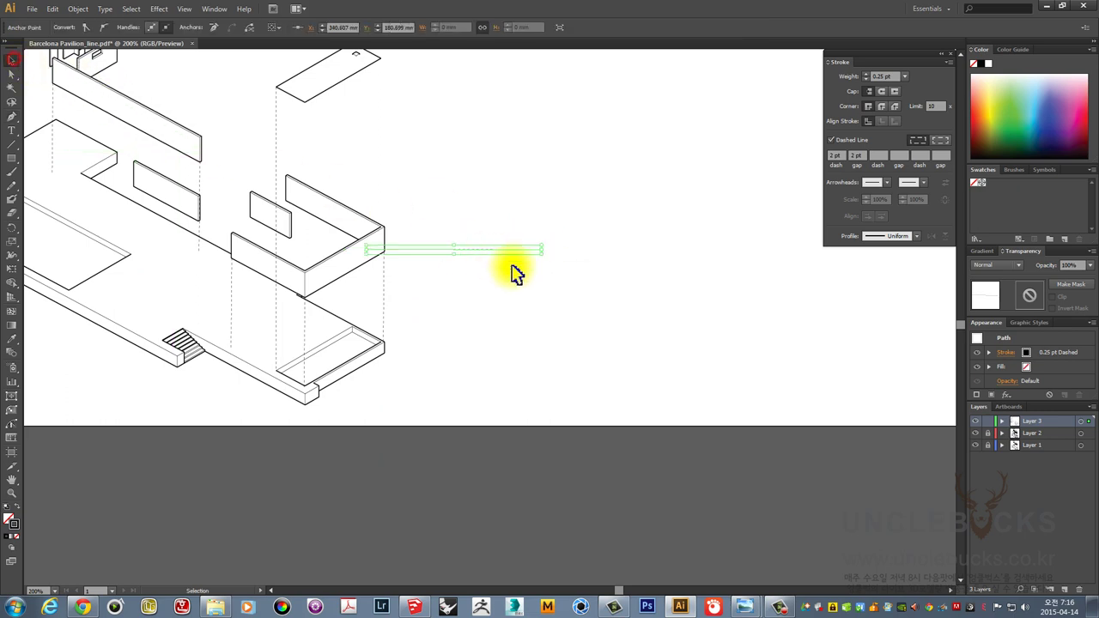
click(601, 307)
click(541, 248)
key(Delete)
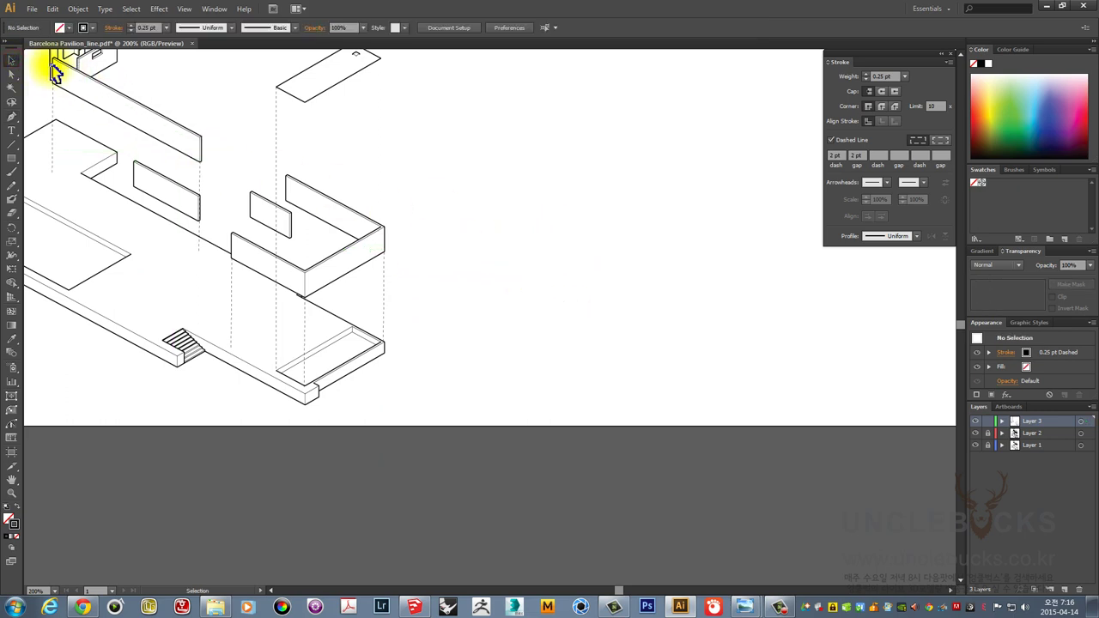
- Redraw the horizontal dashed leader line rightward from the wall box edge and select it
click(12, 118)
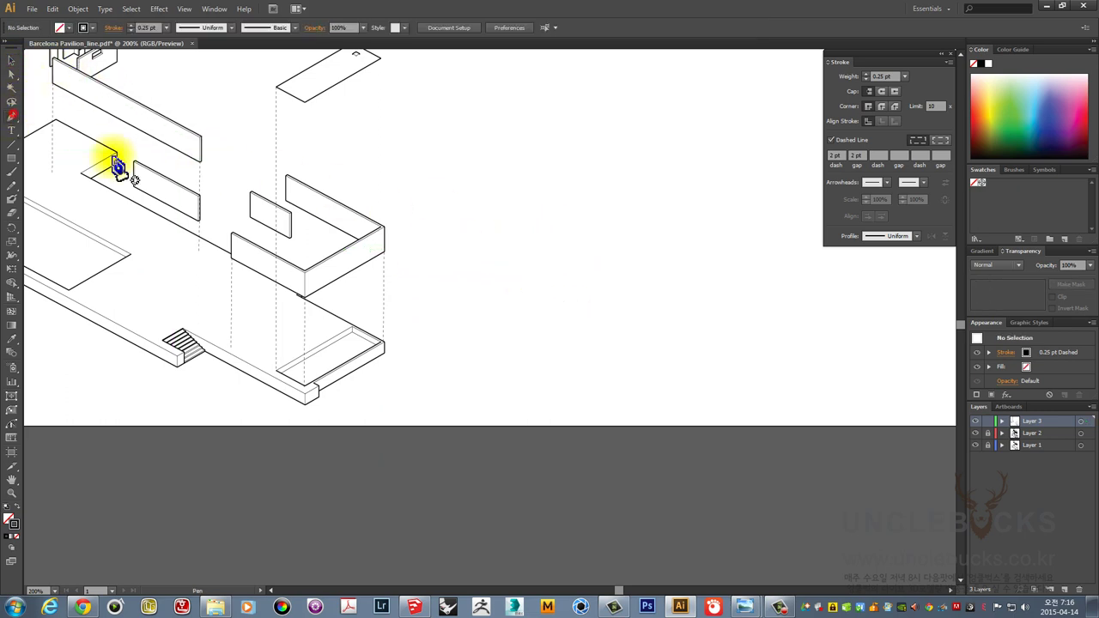
click(354, 257)
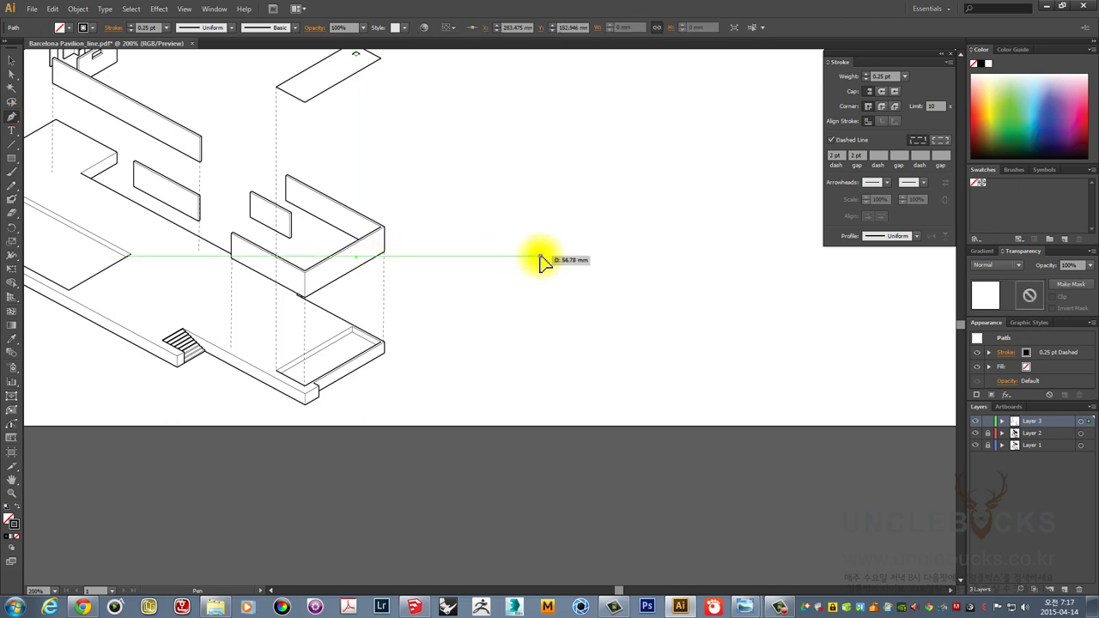
click(539, 256)
click(11, 60)
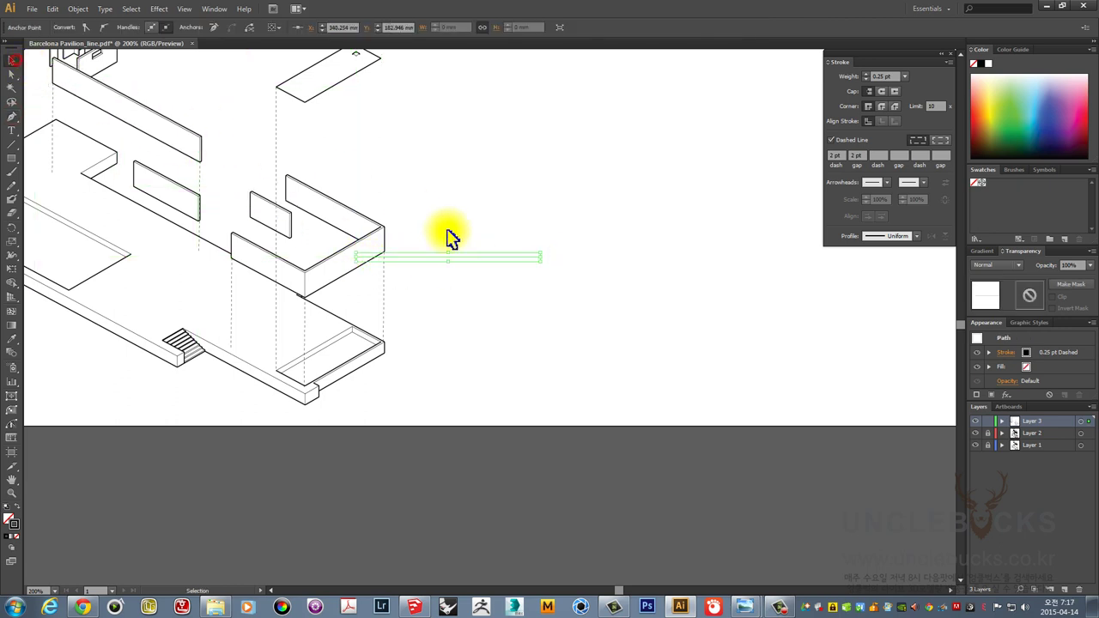
scroll(534, 273, up, 1)
click(534, 274)
drag(569, 306, 385, 184)
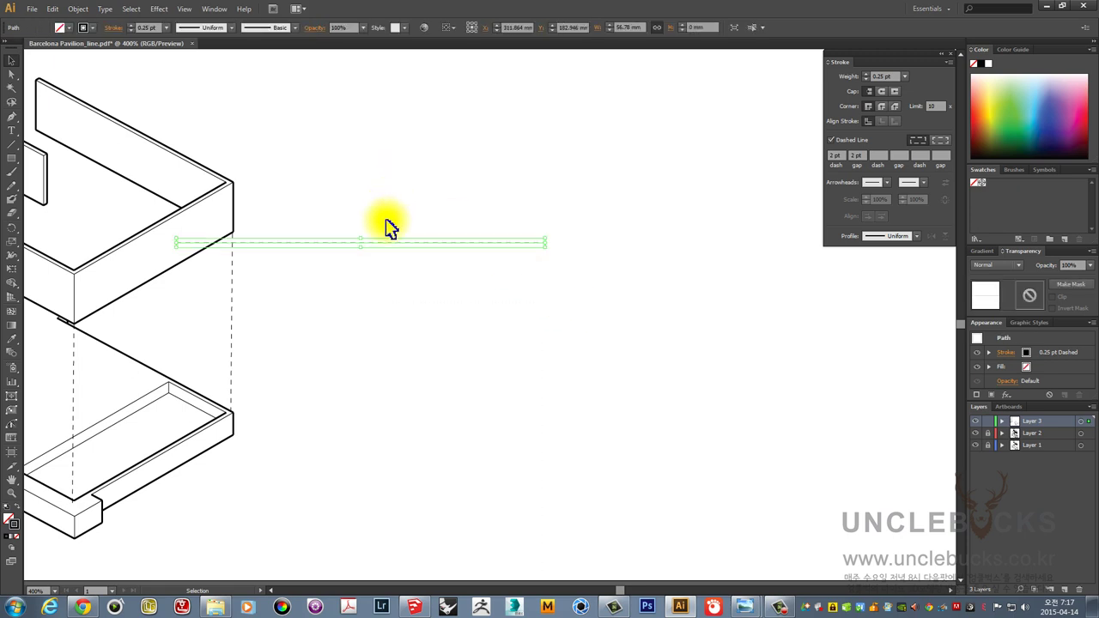
scroll(482, 282, down, 1)
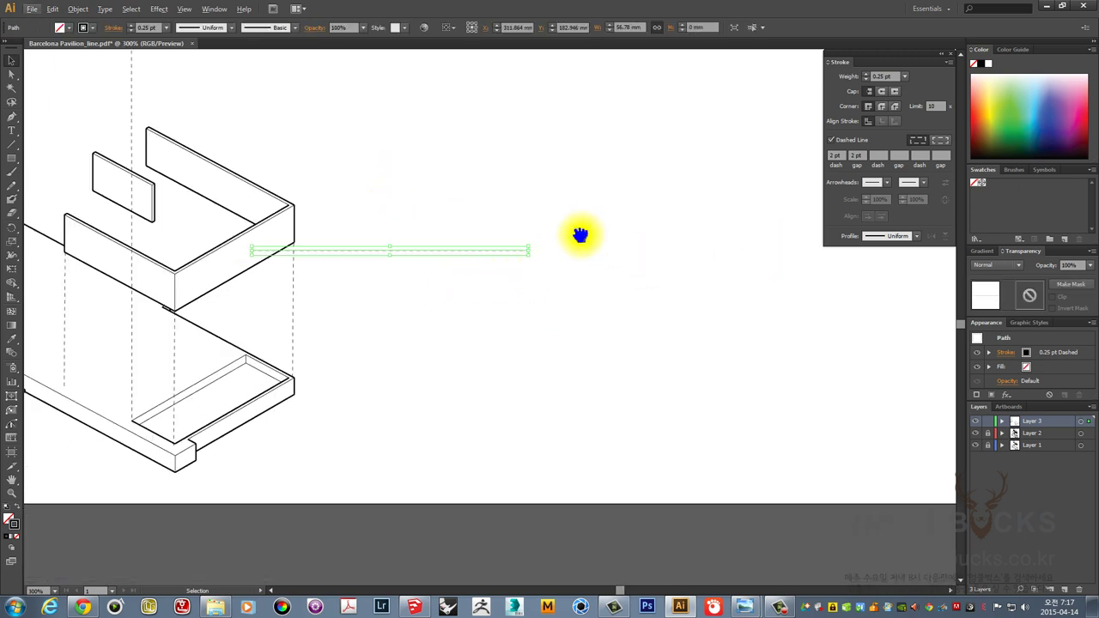
drag(580, 234, 599, 303)
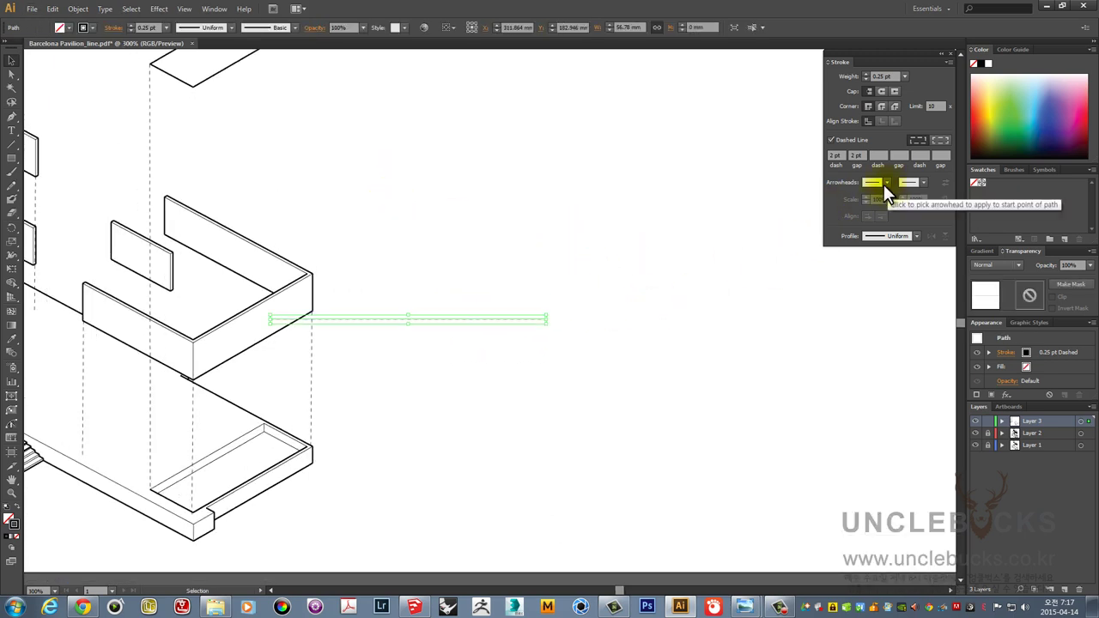
- Give the leader line an Arrow 8 start arrowhead and turn off its dashes
click(885, 183)
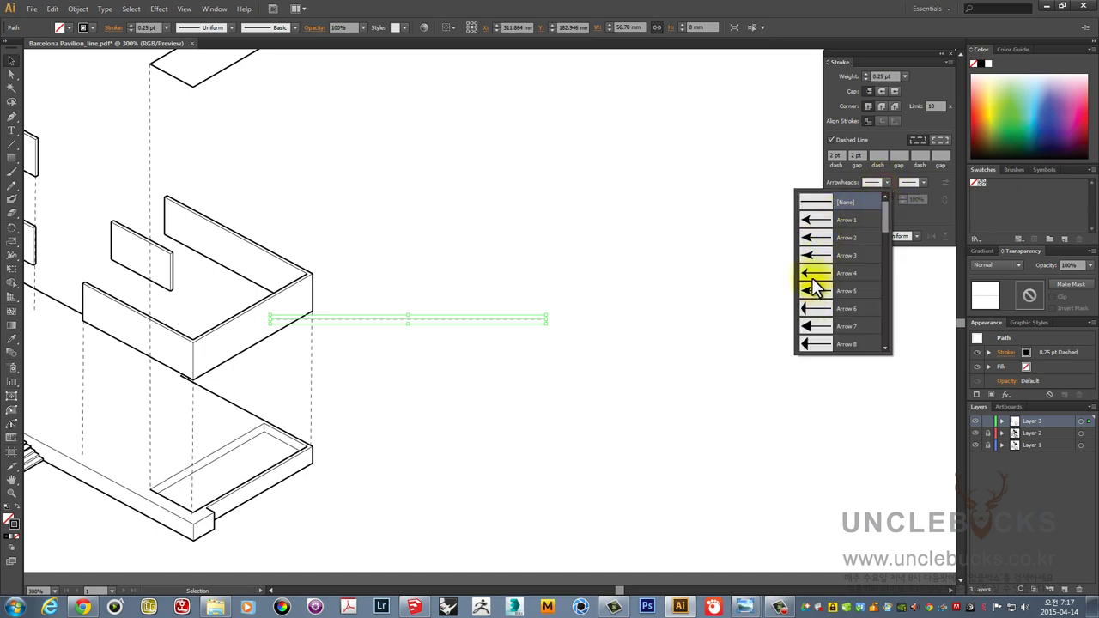
drag(887, 221, 885, 243)
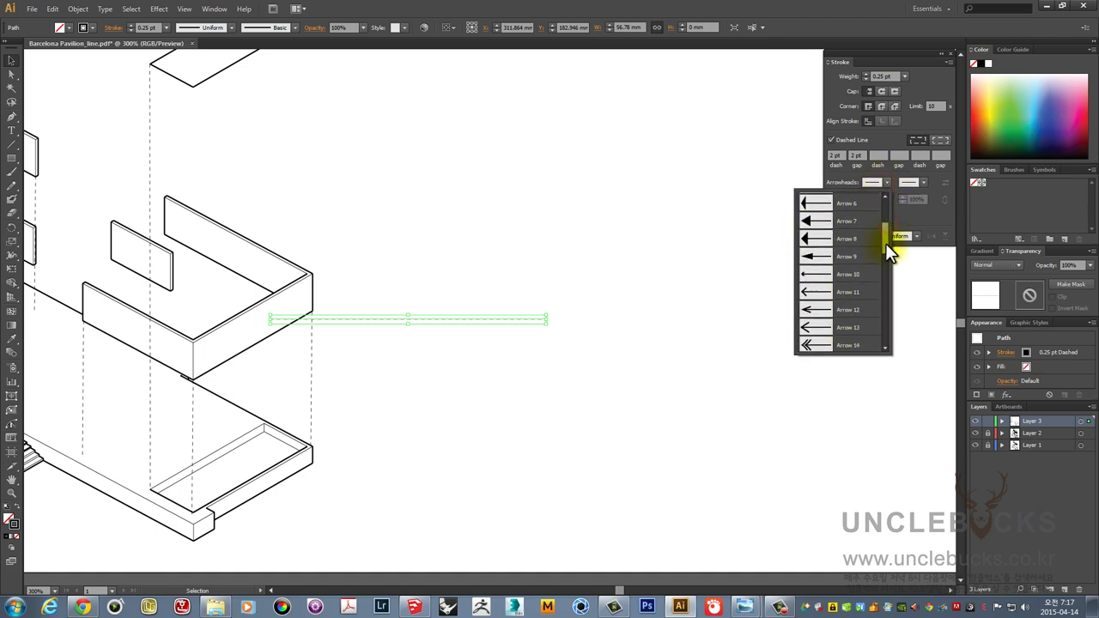
click(804, 238)
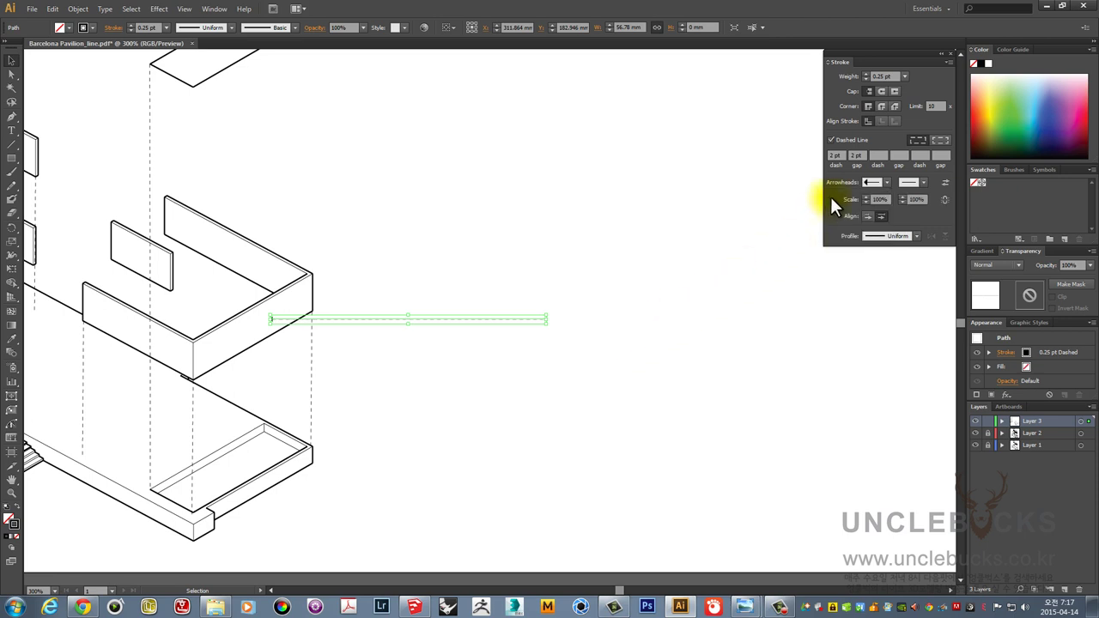
click(829, 141)
click(591, 358)
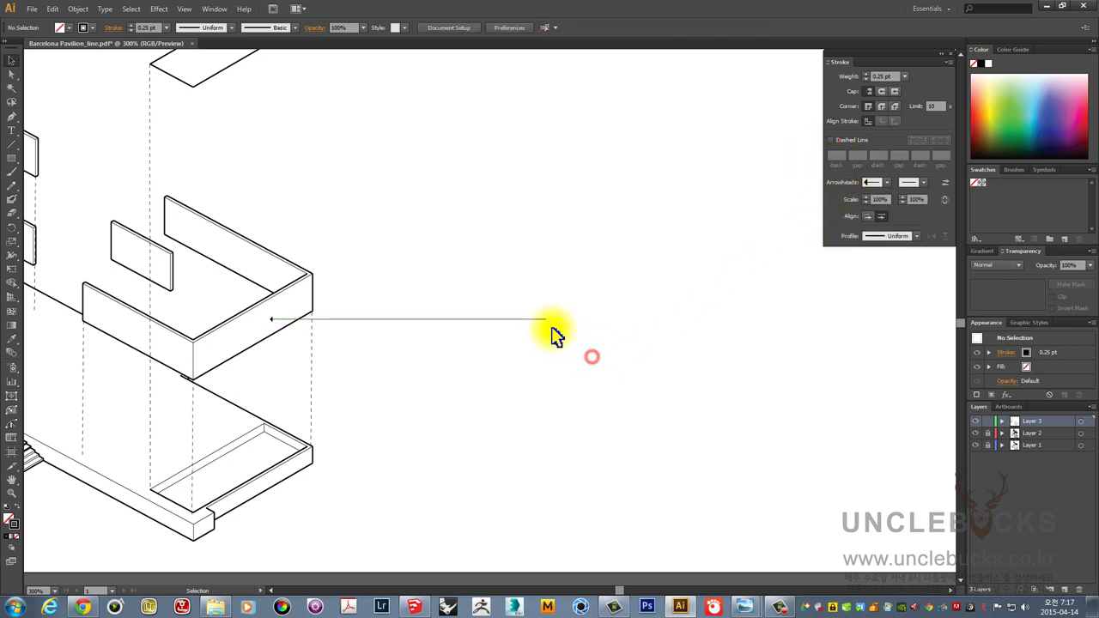
drag(569, 343, 523, 288)
- Add a dot marker to the leader line's right end
click(923, 182)
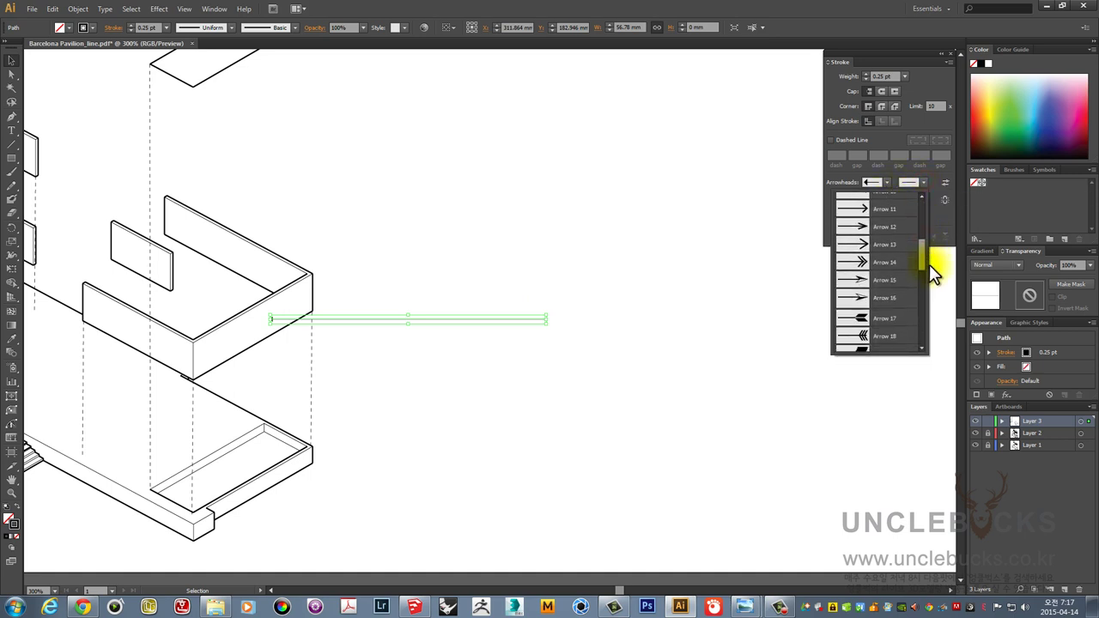
drag(925, 231, 929, 283)
click(879, 298)
click(652, 294)
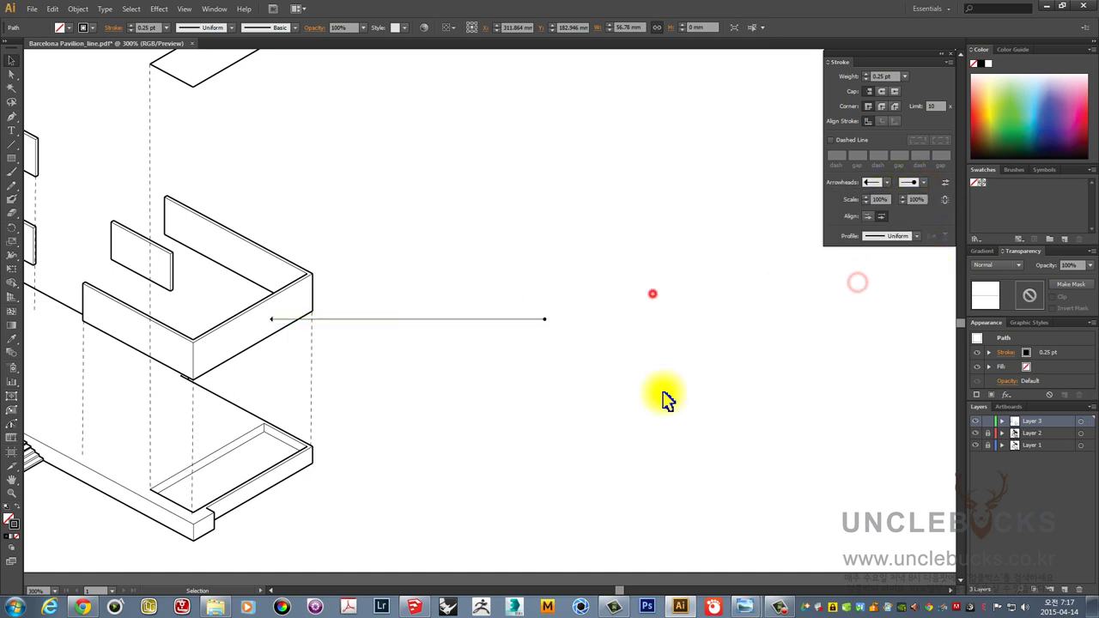
scroll(661, 384, down, 2)
scroll(618, 289, up, 1)
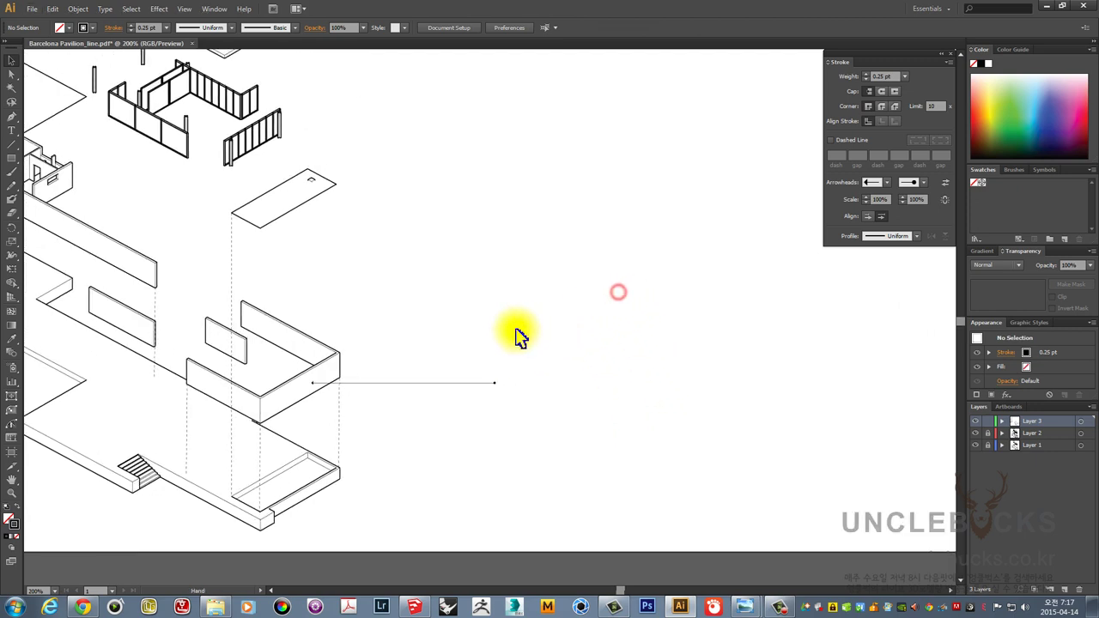
click(12, 133)
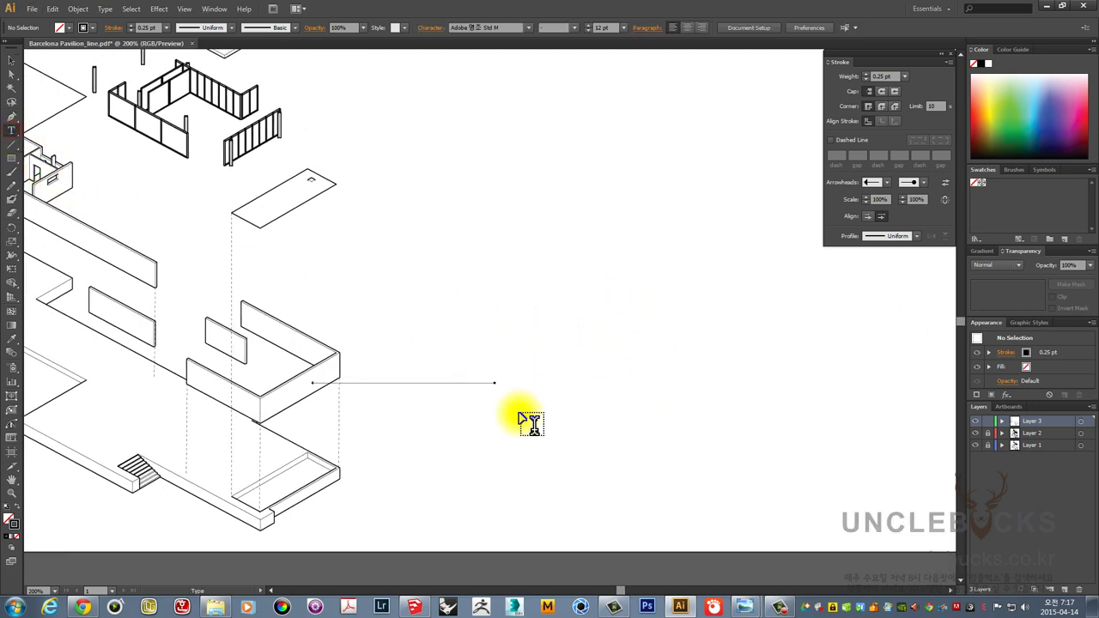
- Add an Arial WALL label and place it at the leader line's end
click(530, 369)
text(wall)
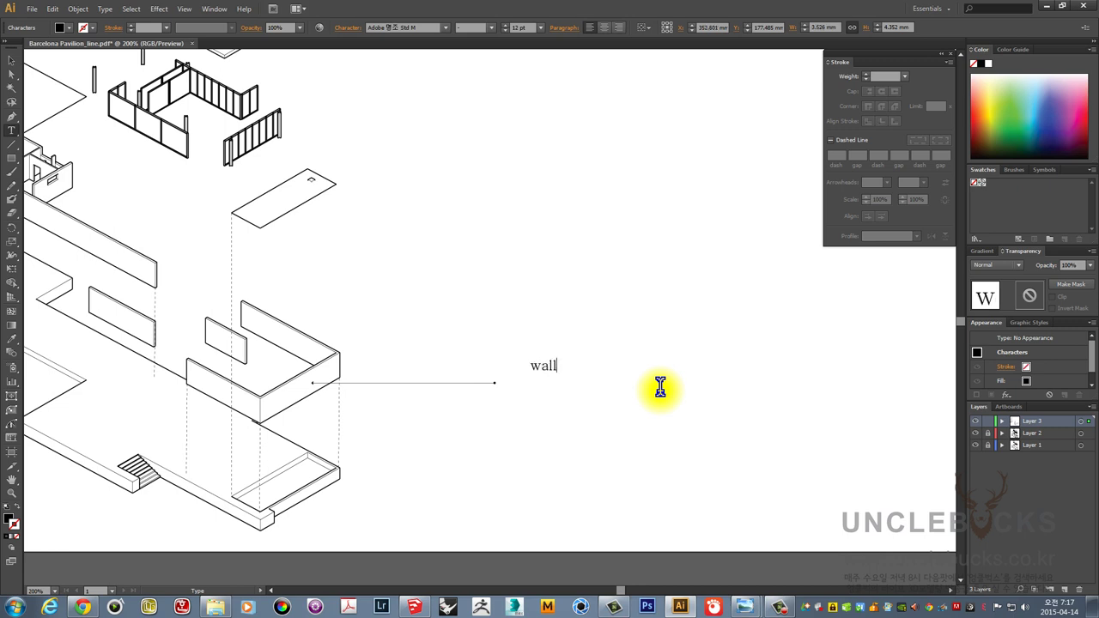
drag(573, 375, 501, 367)
text(WALL)
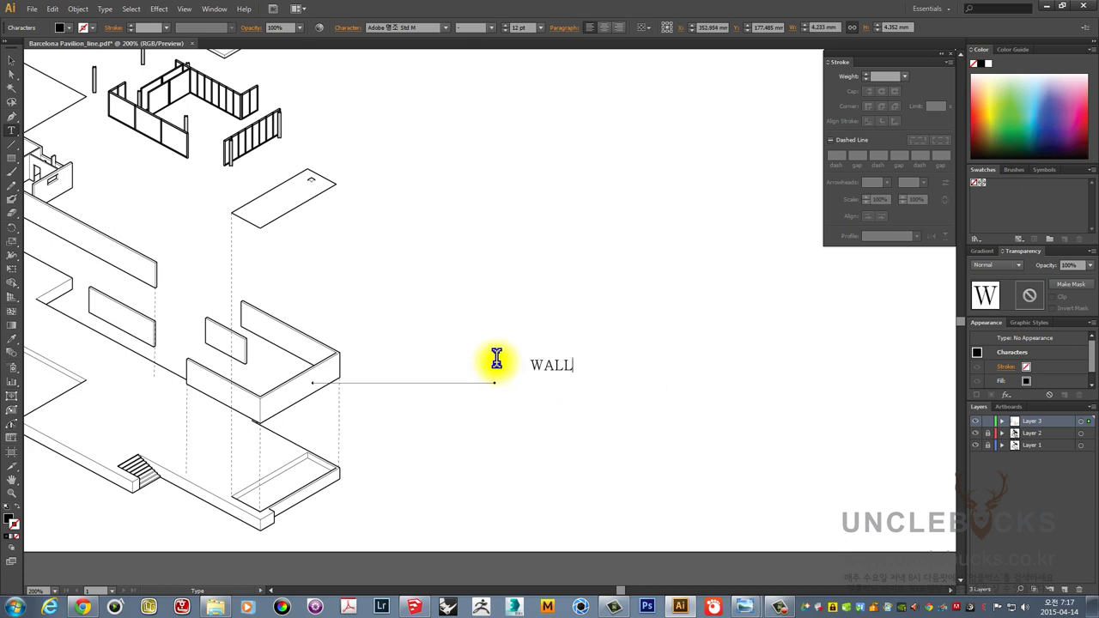
key(ctrl+a)
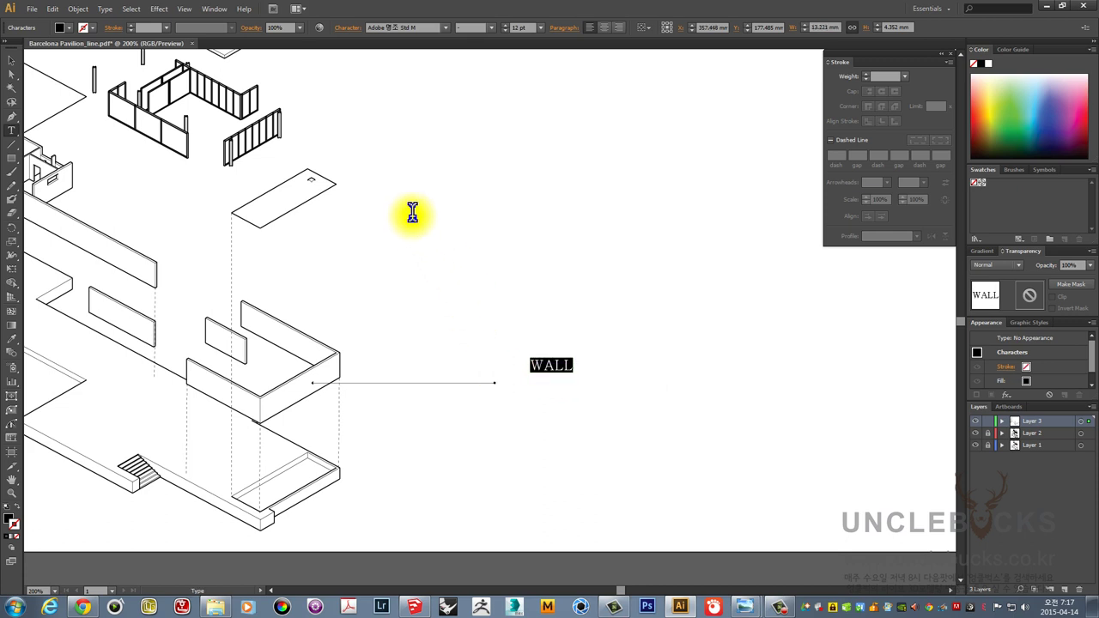
click(448, 28)
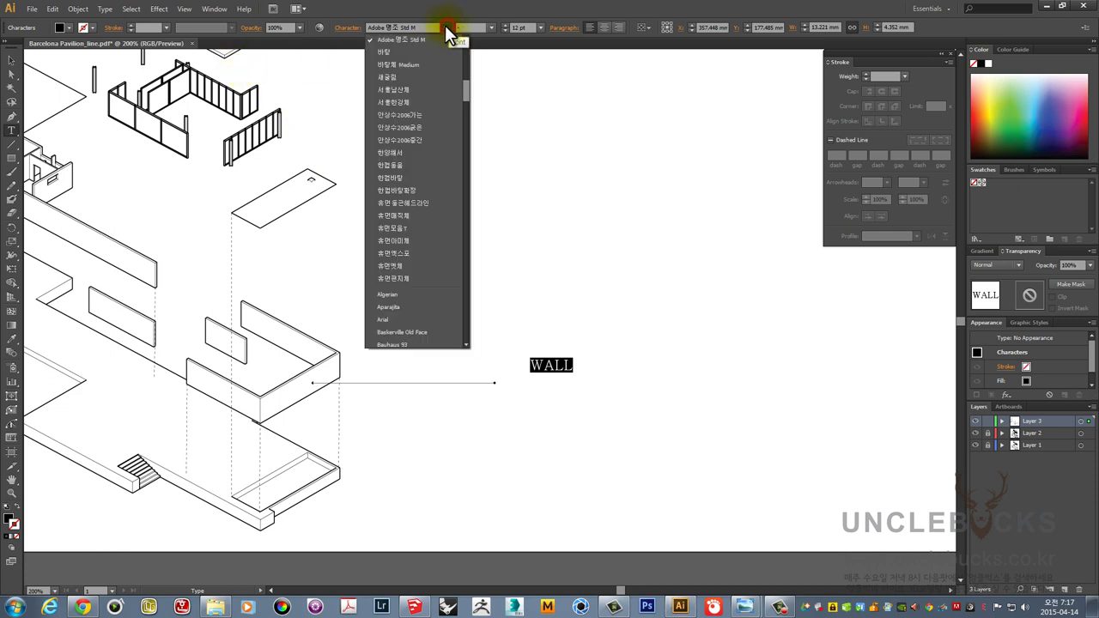
drag(465, 87, 467, 98)
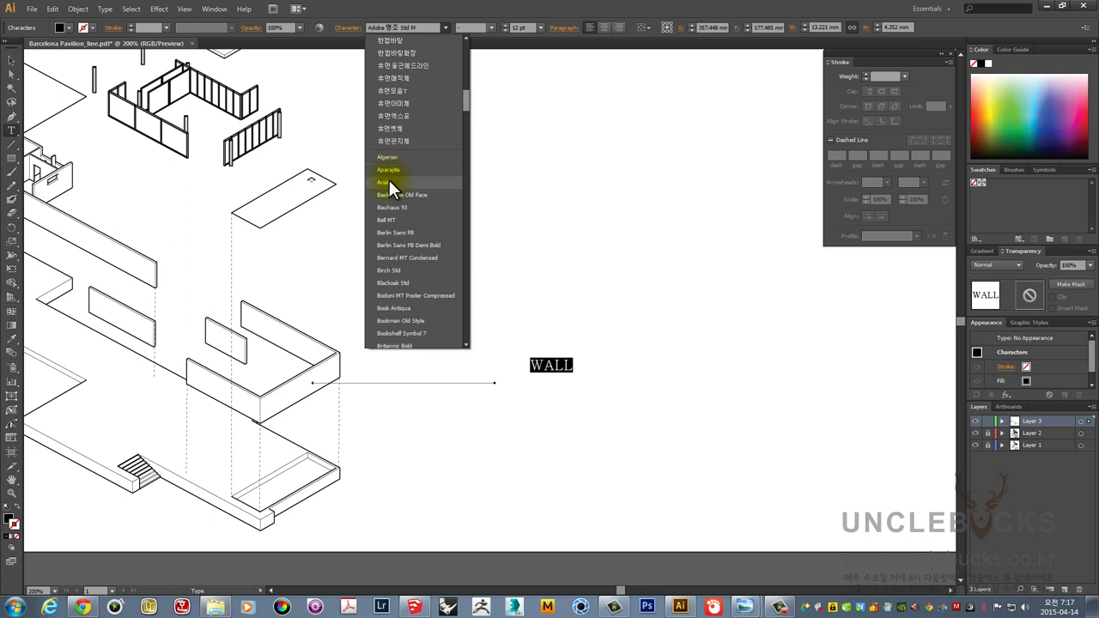
click(389, 180)
click(12, 60)
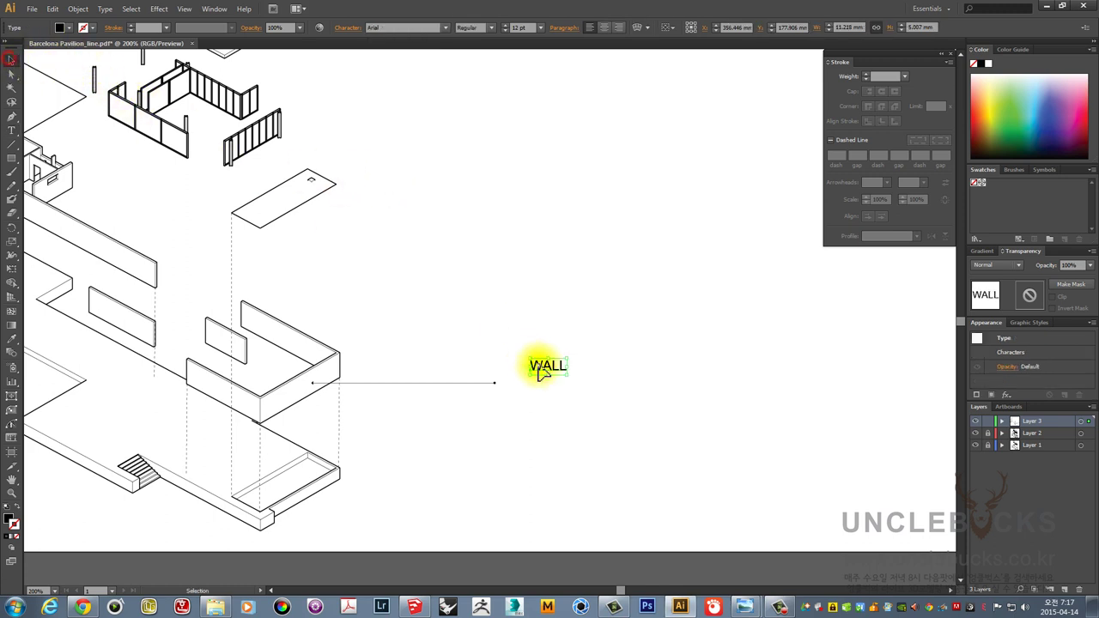
drag(544, 369, 516, 381)
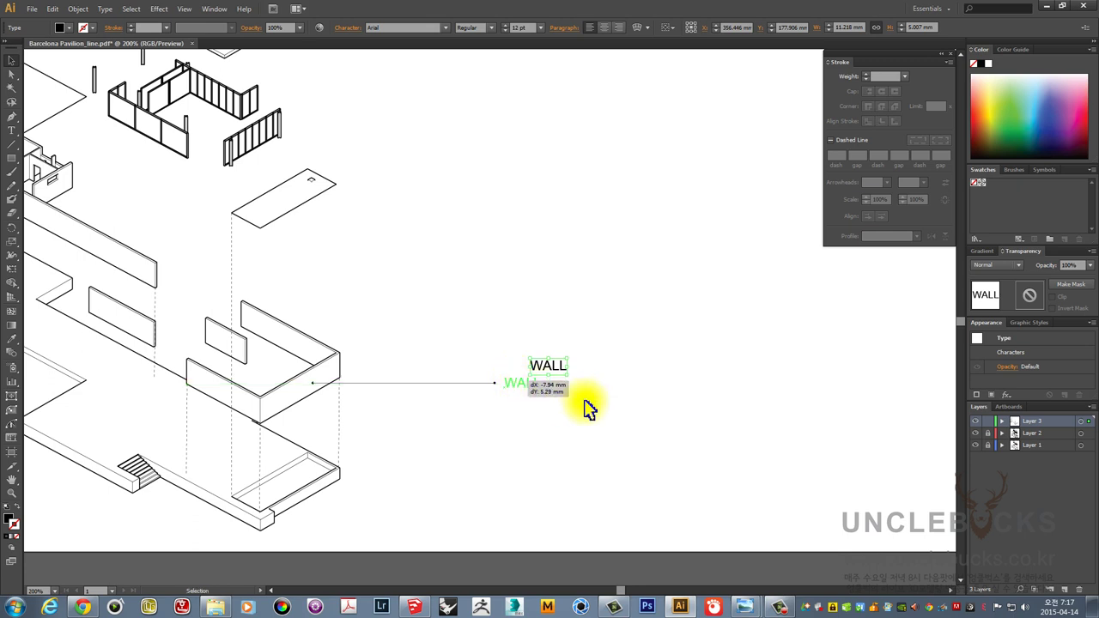
- Copy the leader line and WALL label straight up beside the upper slab
mouse_move(516, 380)
mouse_down()
mouse_move(589, 404)
mouse_move(392, 376)
mouse_up()
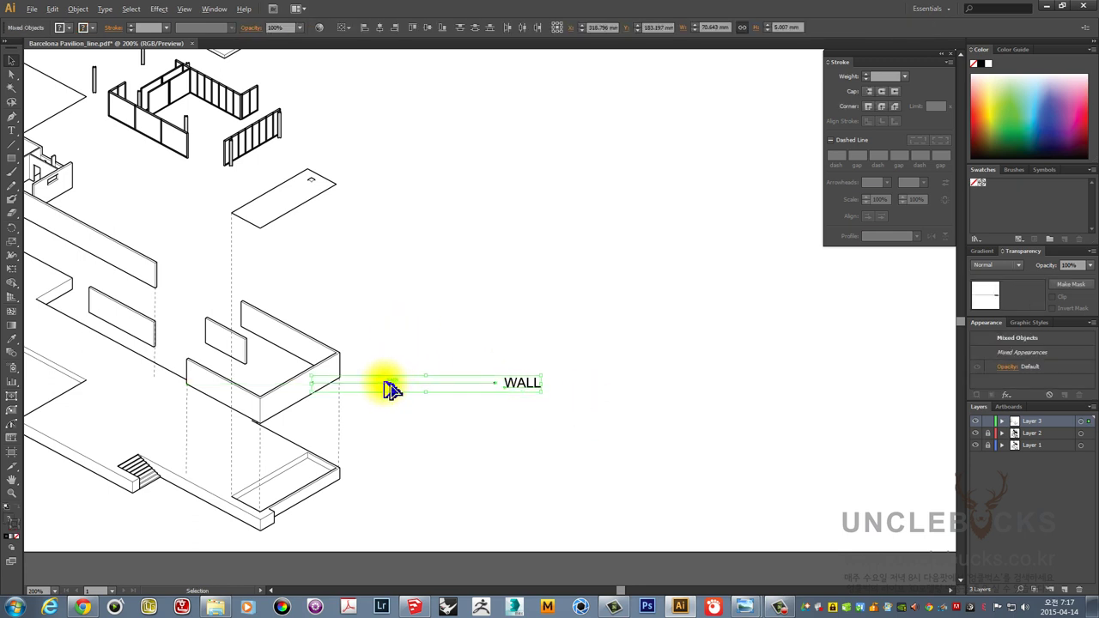
drag(391, 389, 386, 188)
click(439, 276)
- Retype the copied upper label from WALL to WATER
double_click(512, 189)
text(WATER)
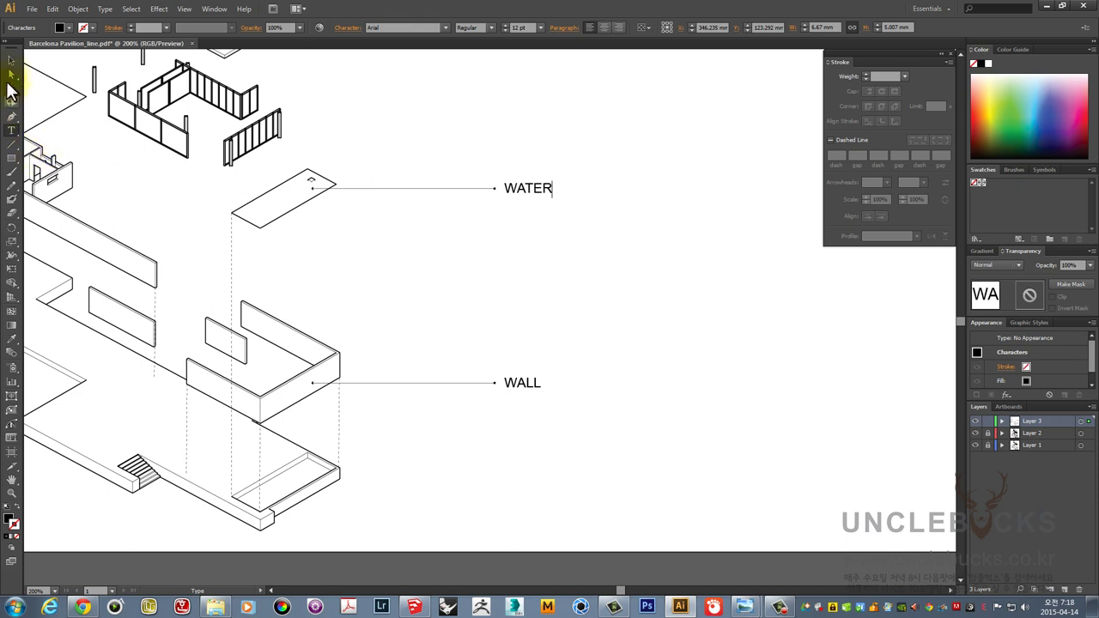
click(11, 61)
click(464, 144)
scroll(464, 143, down, 2)
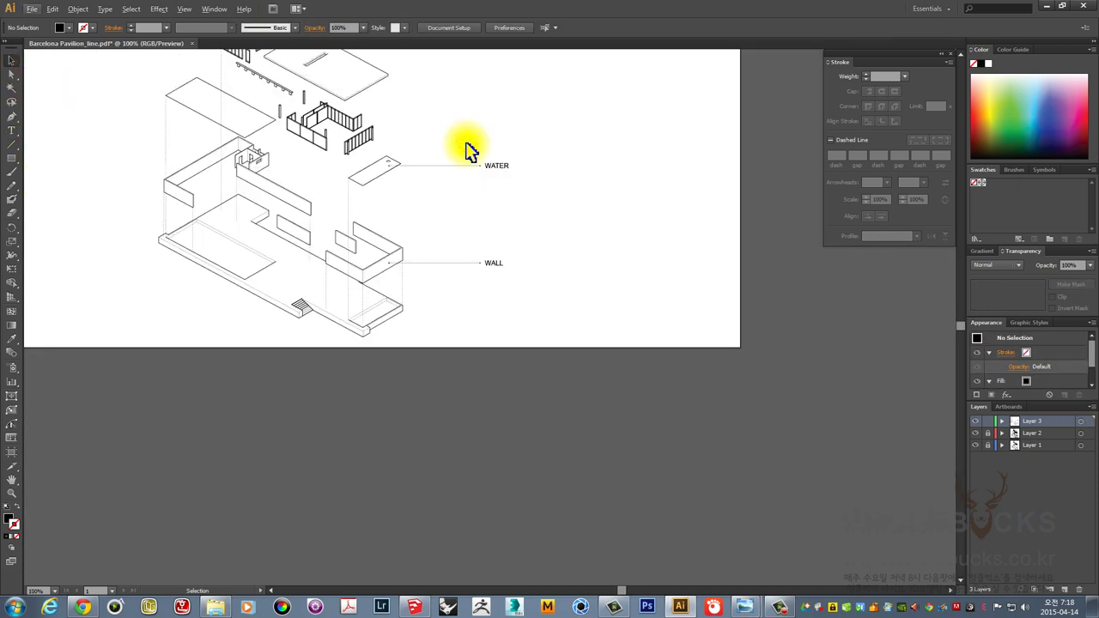
mouse_move(459, 131)
mouse_down()
mouse_move(477, 261)
mouse_move(454, 233)
mouse_up()
click(461, 117)
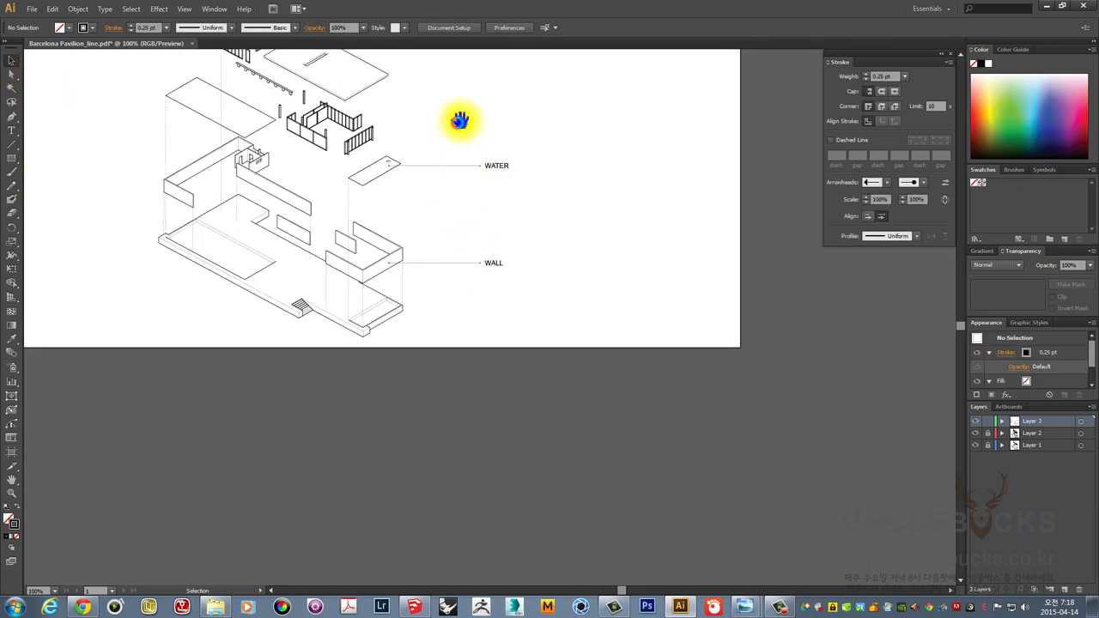
mouse_move(461, 117)
mouse_down()
mouse_move(462, 186)
mouse_move(489, 270)
mouse_up()
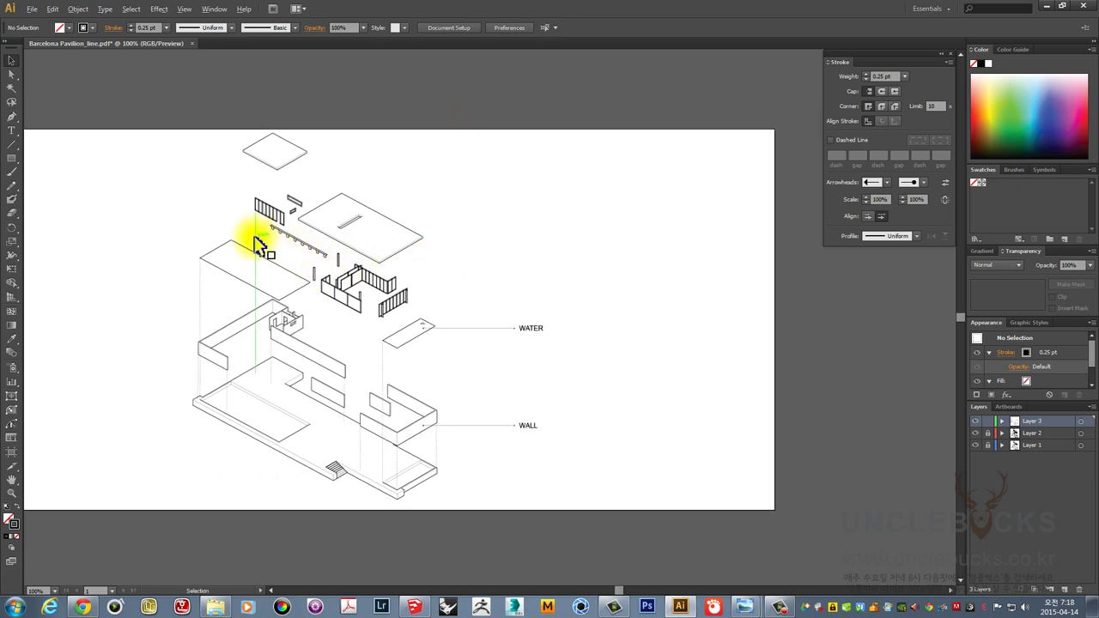
scroll(255, 245, up, 1)
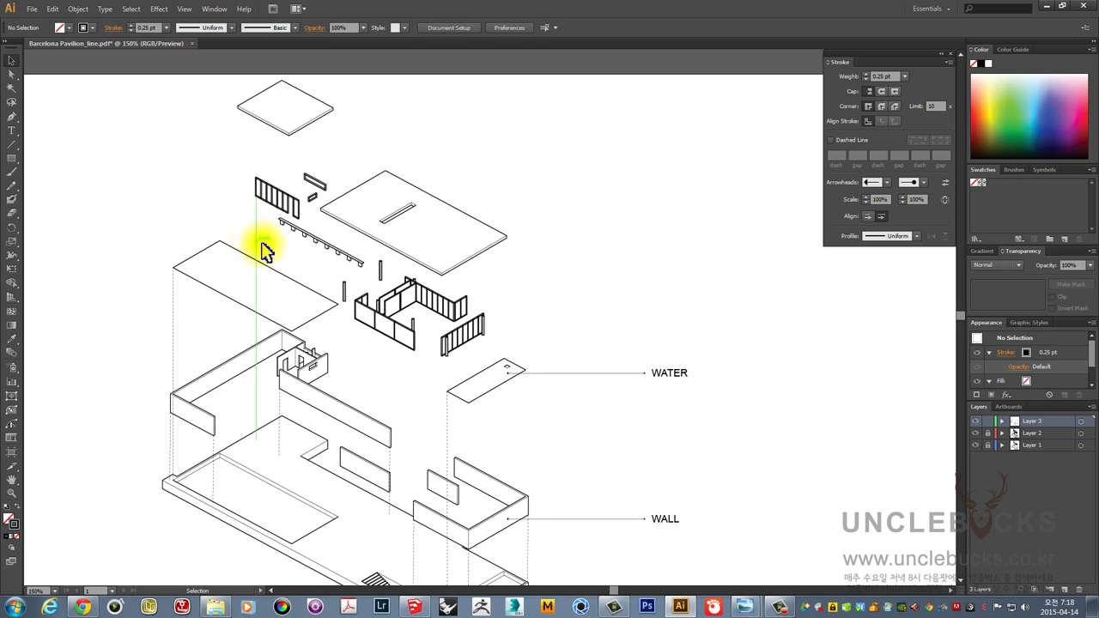
scroll(609, 245, down, 1)
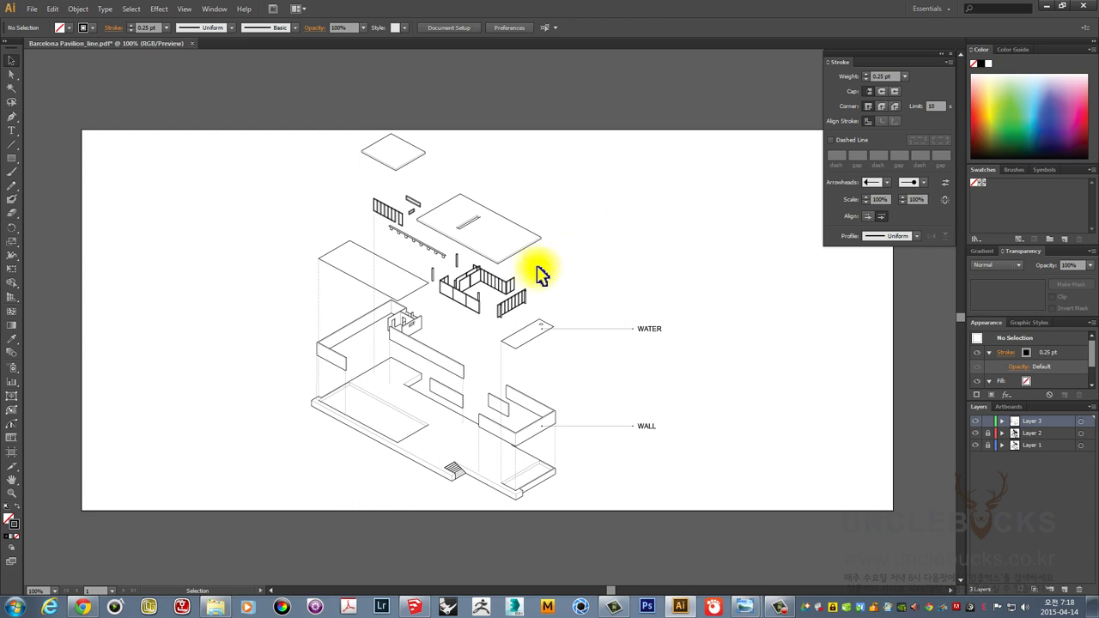
scroll(513, 347, up, 1)
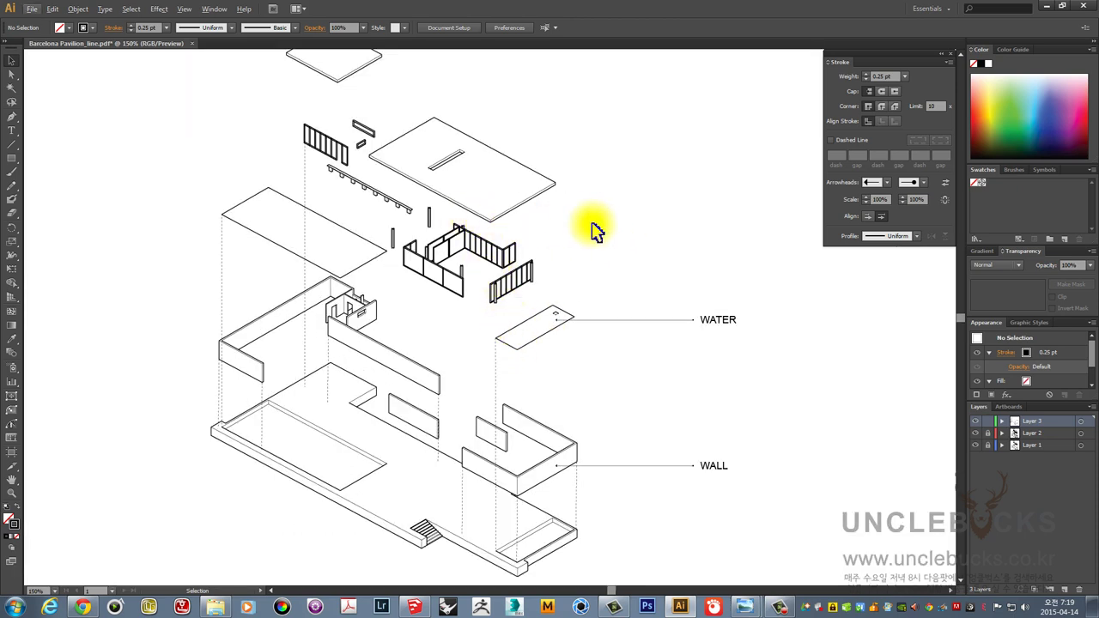
drag(626, 221, 583, 238)
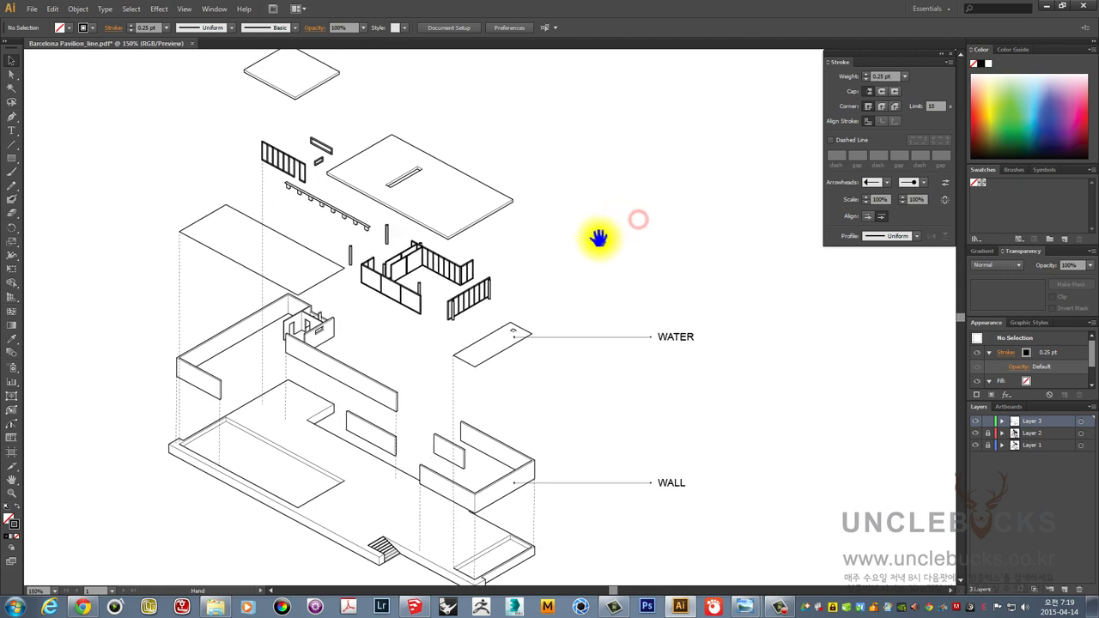